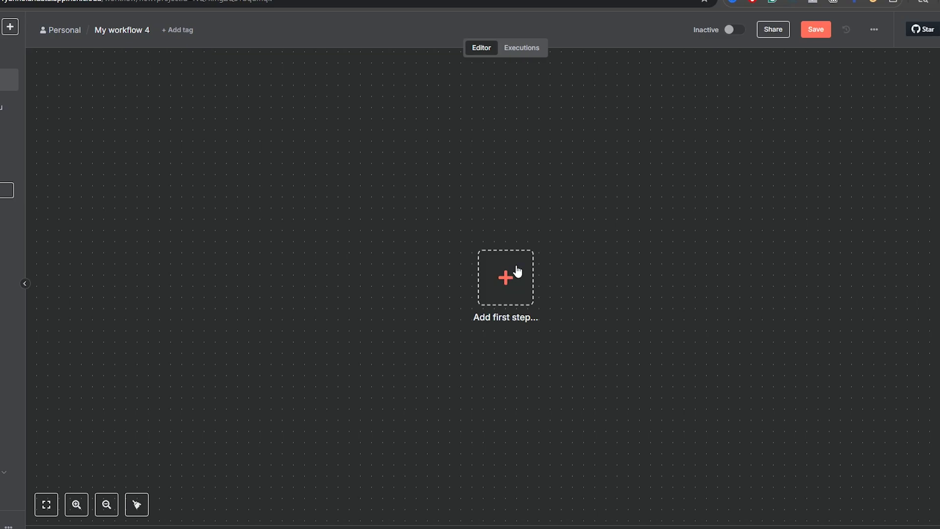
# Step: Add an AI Agent node as the workflow's first step and turn on its Require Specific Output Format setting
pyautogui.click(499, 269)
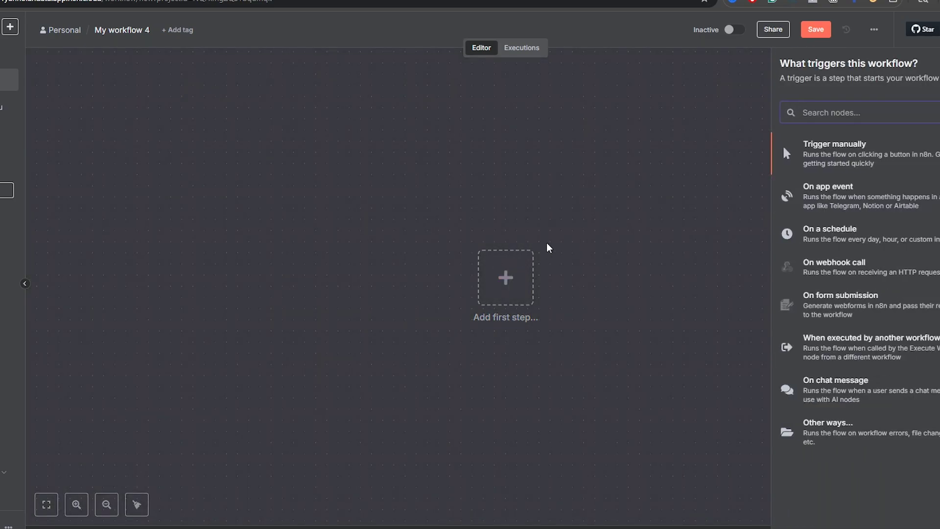
pyautogui.write('ai a')
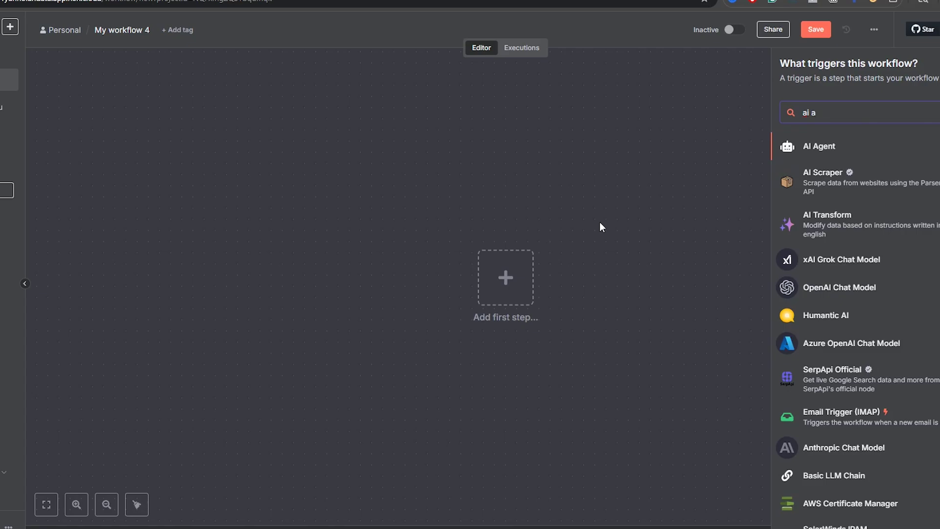
pyautogui.click(839, 143)
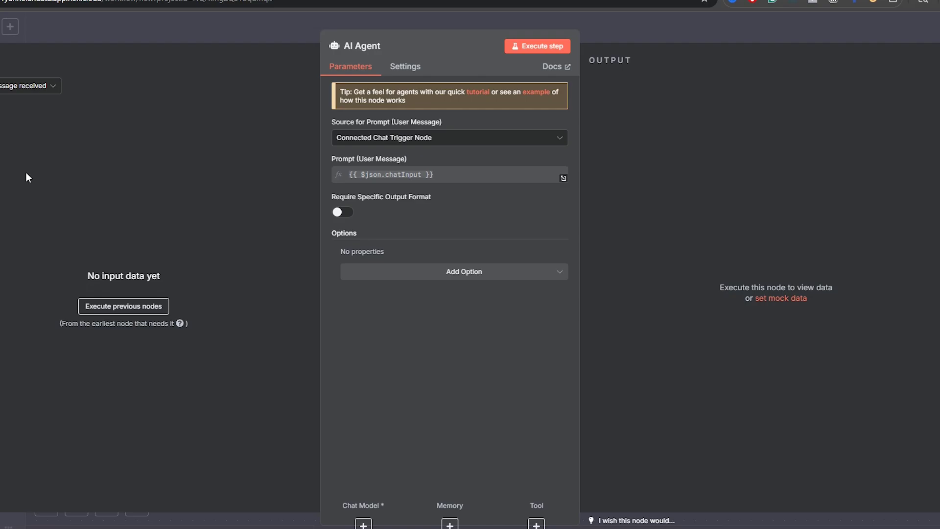
pyautogui.click(341, 212)
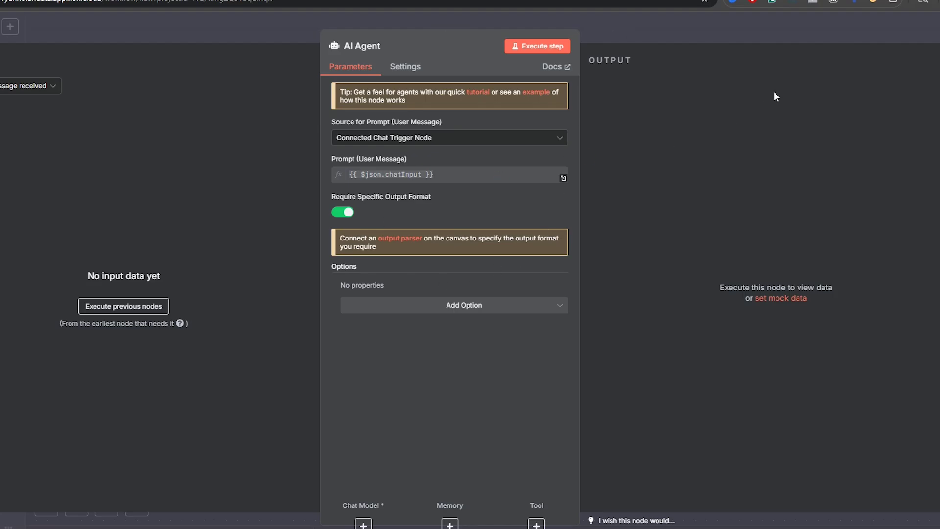
pyautogui.click(633, 24)
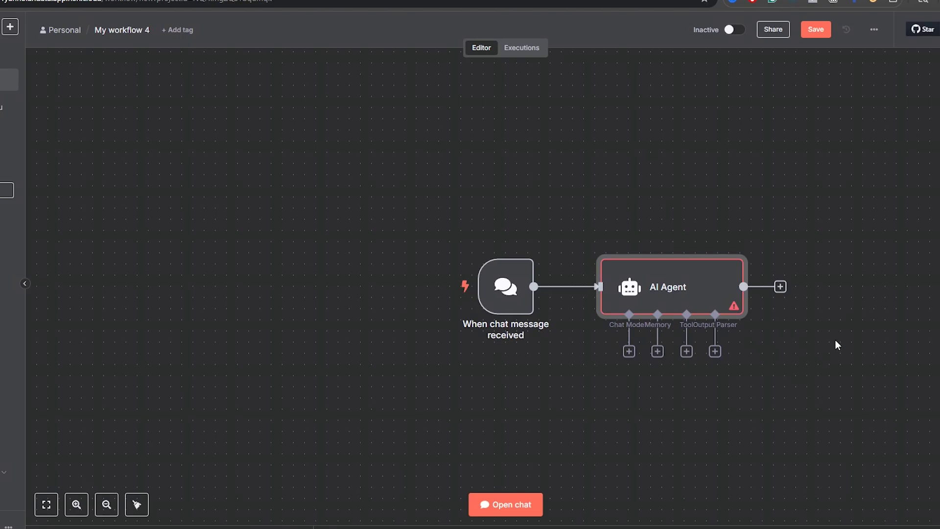
# Step: Toggle the AI Agent's Require Specific Output Format setting off and back on, checking its connectors on the canvas
pyautogui.hscroll(5, 823, 338)
pyautogui.doubleClick(570, 257)
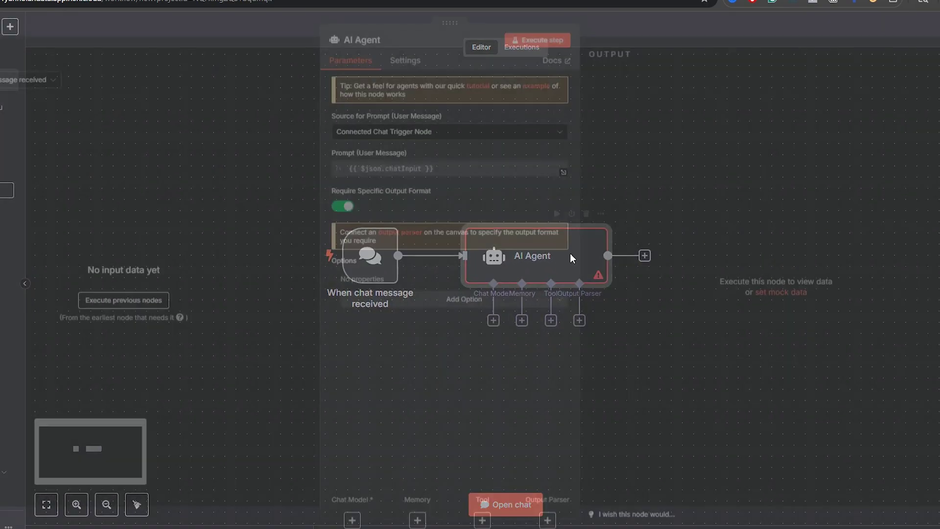
pyautogui.click(343, 208)
pyautogui.click(630, 25)
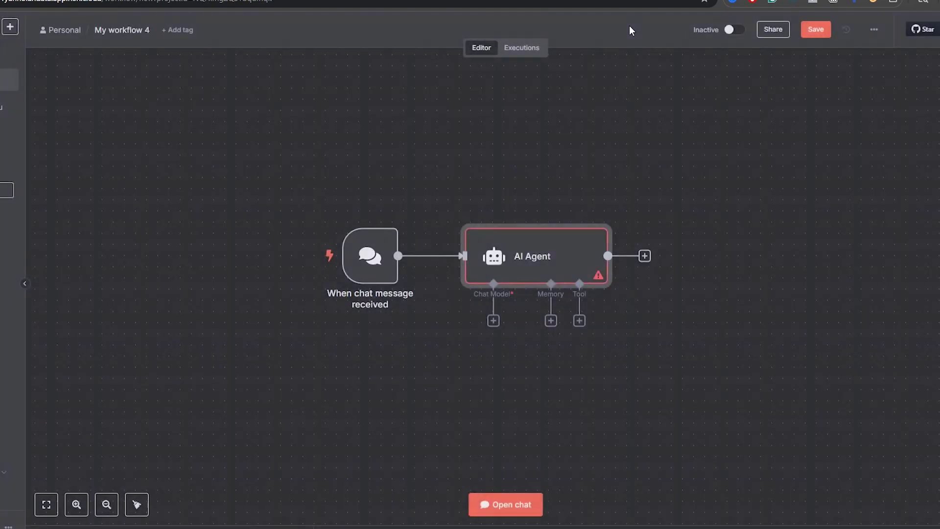
pyautogui.doubleClick(584, 262)
pyautogui.click(343, 212)
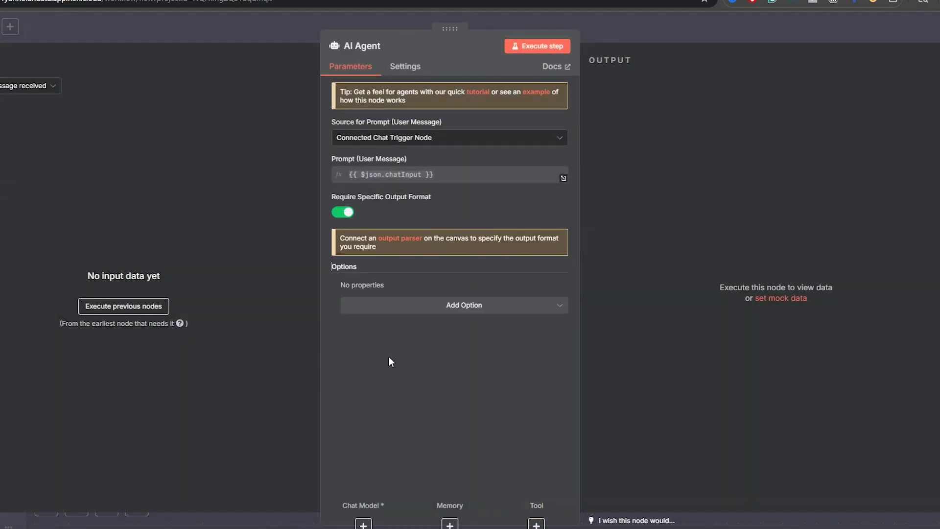
pyautogui.click(626, 30)
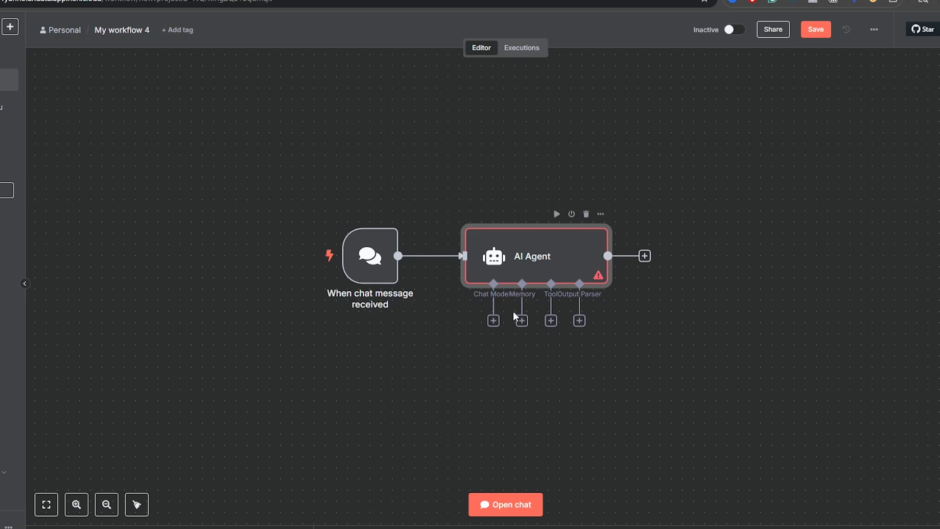
# Step: Attach an OpenAI Chat Model to the AI Agent, look over its additional options, and shift the model node slightly left
pyautogui.click(494, 321)
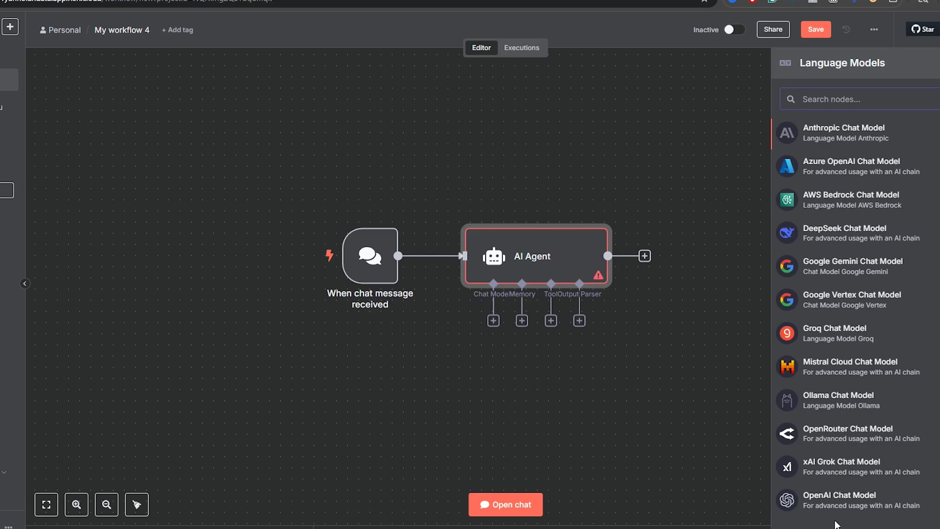
pyautogui.click(835, 505)
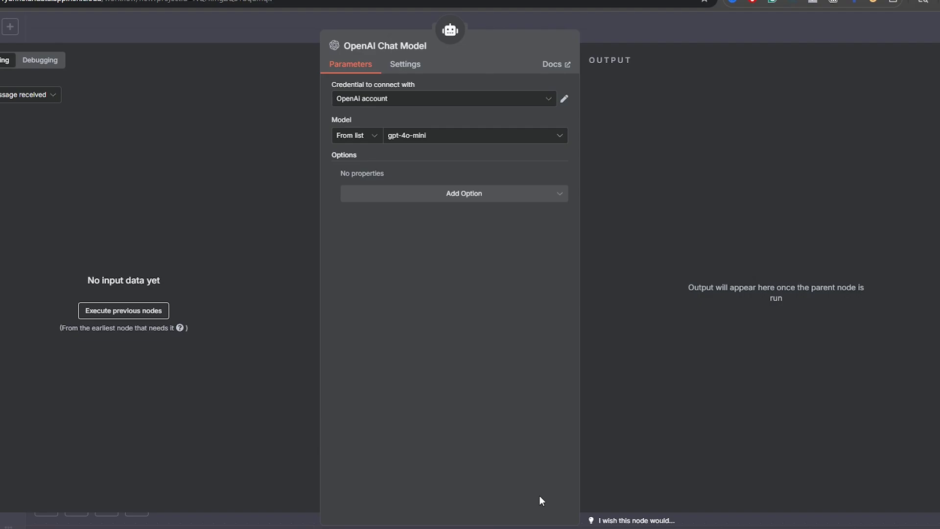
pyautogui.click(484, 194)
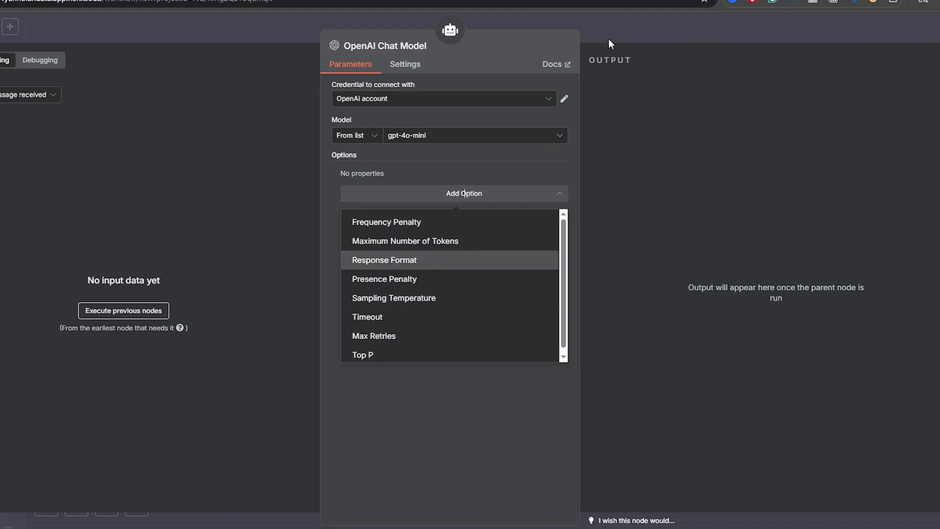
pyautogui.click(611, 24)
pyautogui.click(612, 24)
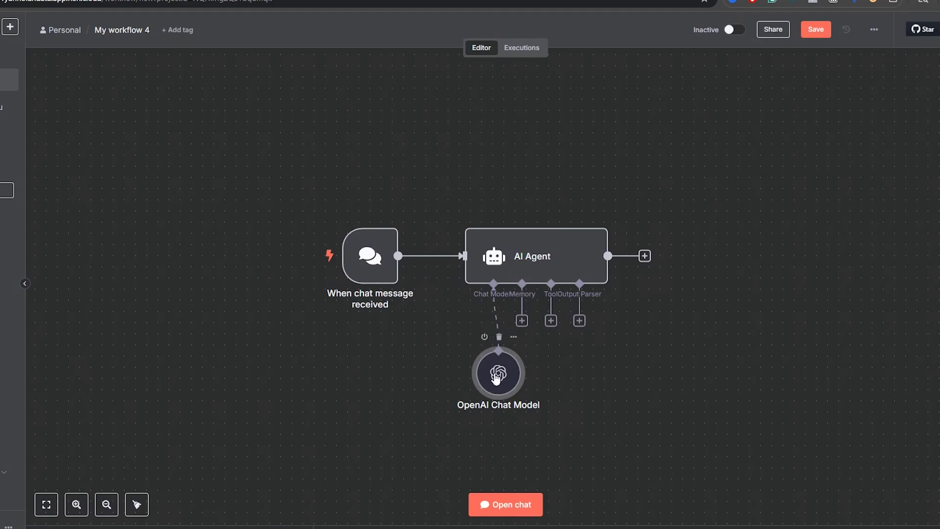
pyautogui.moveTo(468, 338); pyautogui.dragTo(469, 361)
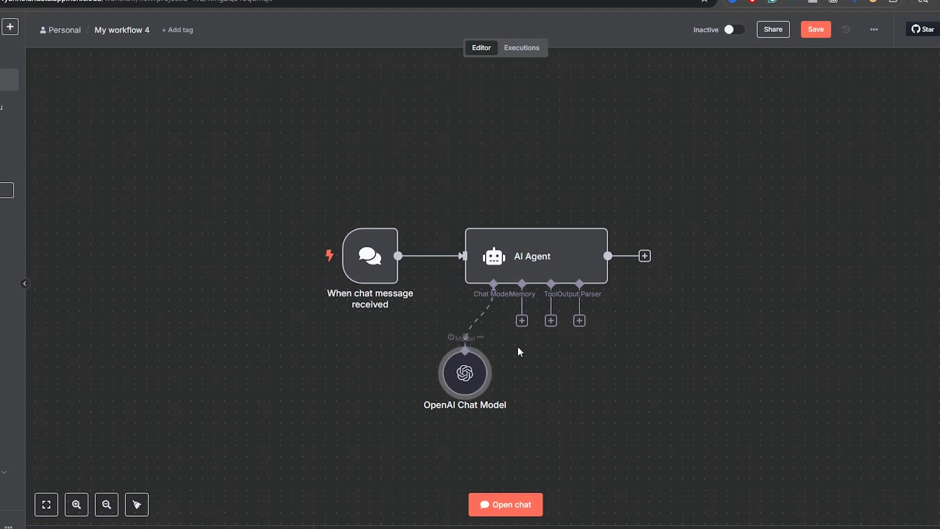
# Step: Attach Simple Memory with a context window length of 5 to the AI Agent, and spread the model and memory nodes below it
pyautogui.click(523, 321)
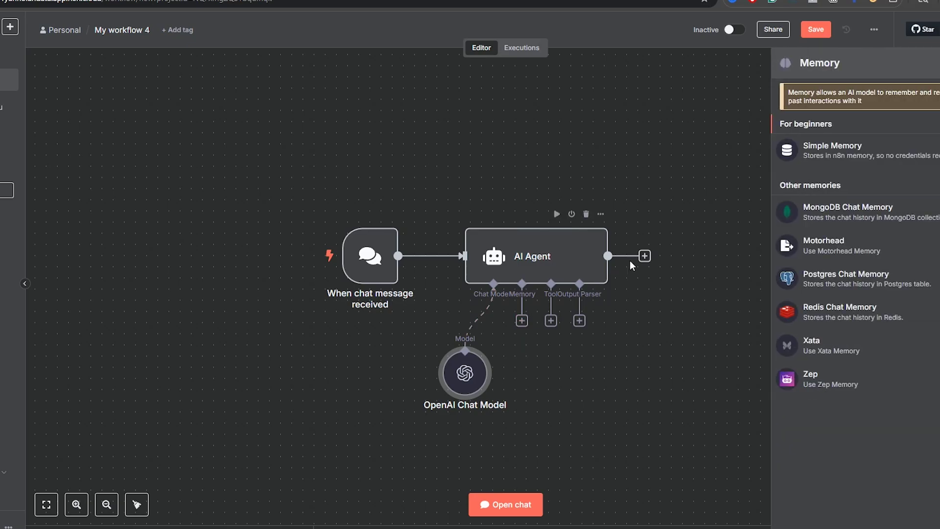
pyautogui.click(870, 156)
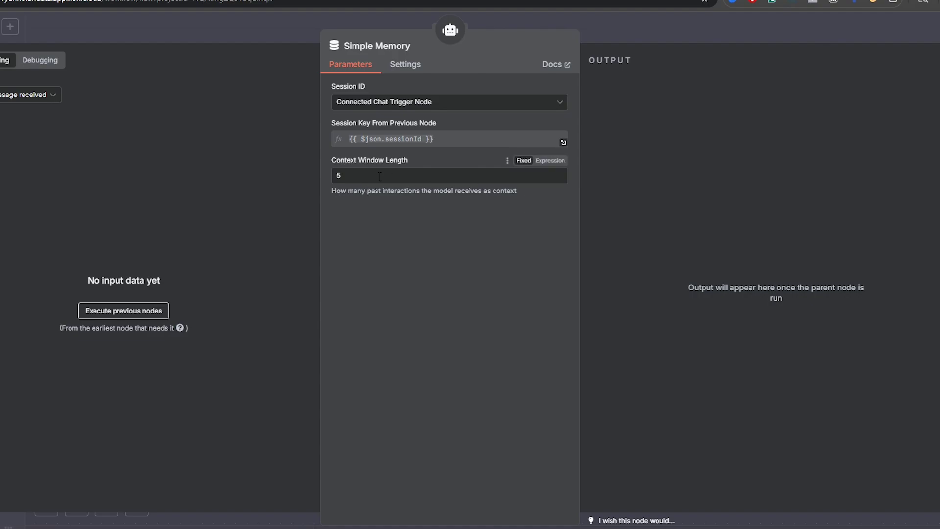
pyautogui.moveTo(356, 174); pyautogui.dragTo(317, 174)
pyautogui.write('120')
pyautogui.press('BackSpace')
pyautogui.press('BackSpace')
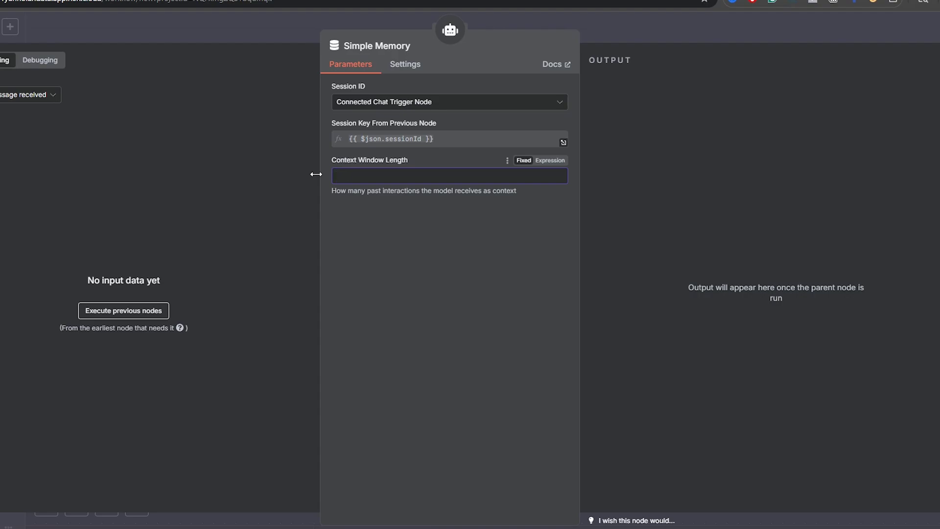
pyautogui.write('5')
pyautogui.click(654, 21)
pyautogui.moveTo(445, 378); pyautogui.dragTo(389, 423)
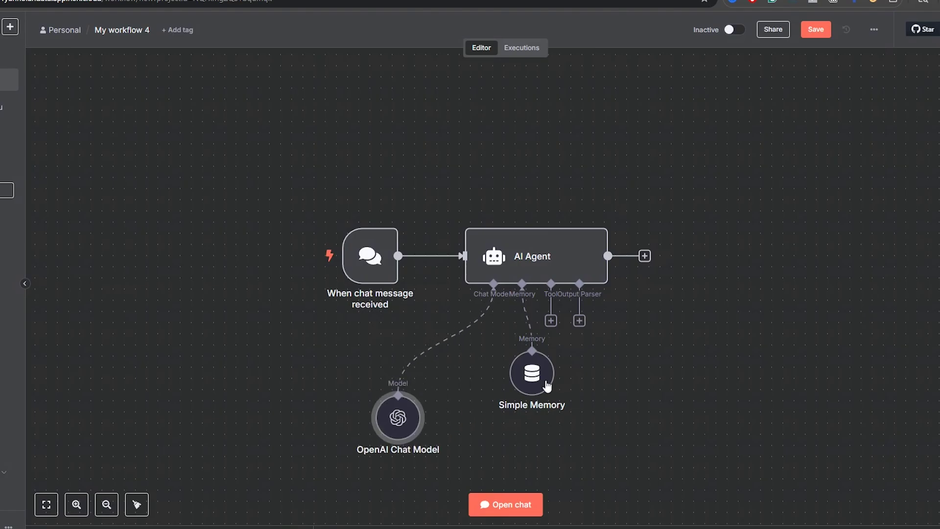
pyautogui.moveTo(538, 382); pyautogui.dragTo(493, 404)
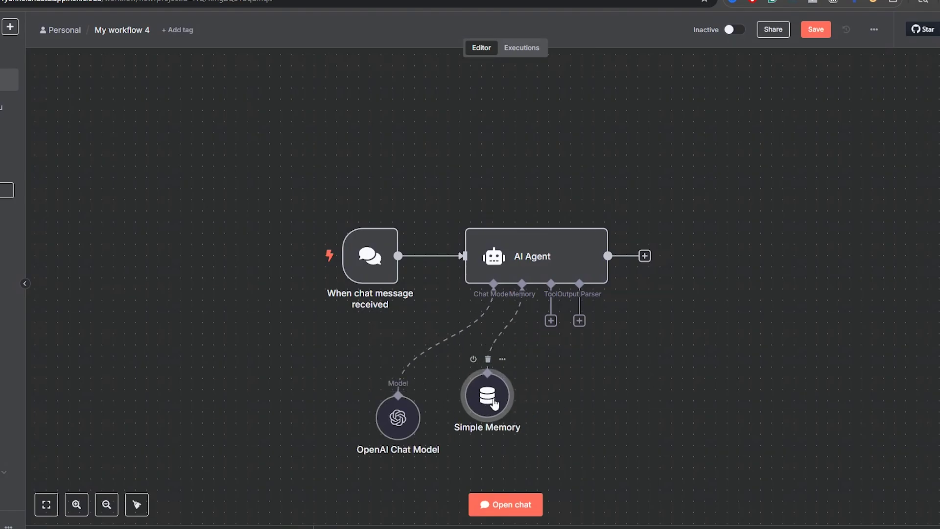
# Step: Browse the tools available for the AI Agent, covering the recommended tools, vector stores and other app tools
pyautogui.click(554, 324)
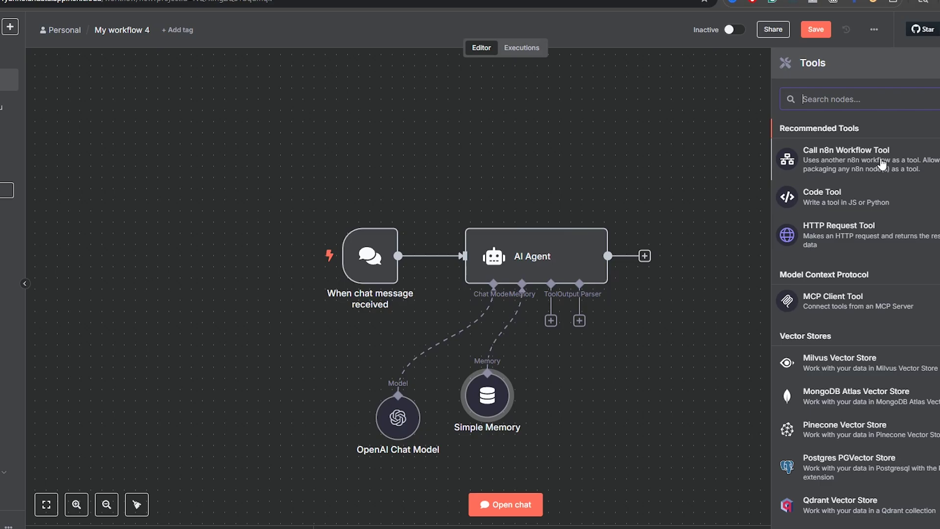
pyautogui.scroll(-1, 821, 395)
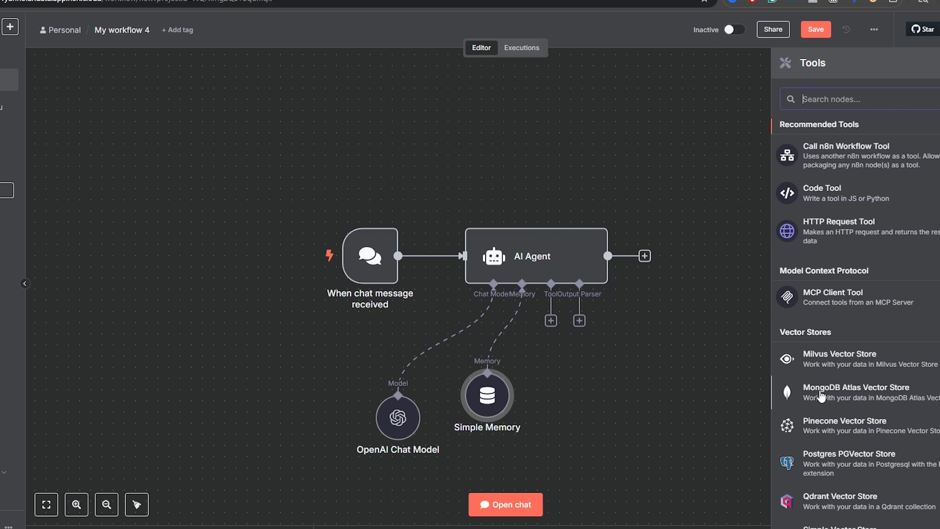
pyautogui.scroll(-4, 823, 343)
pyautogui.scroll(2, 818, 245)
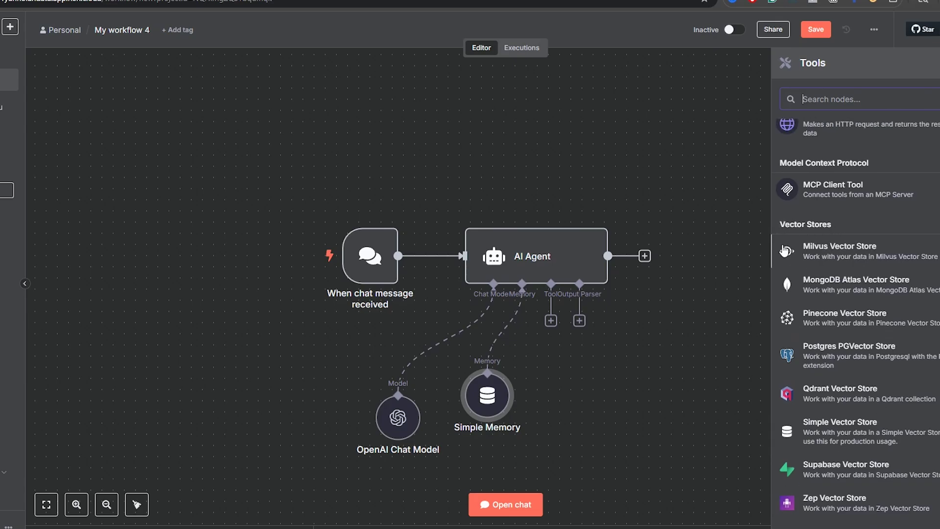
pyautogui.scroll(-7, 803, 314)
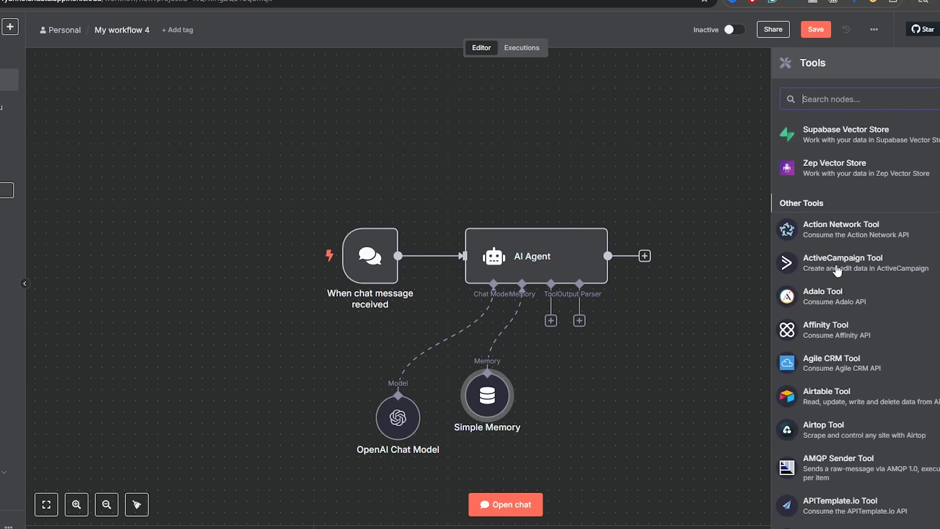
pyautogui.scroll(-9, 866, 228)
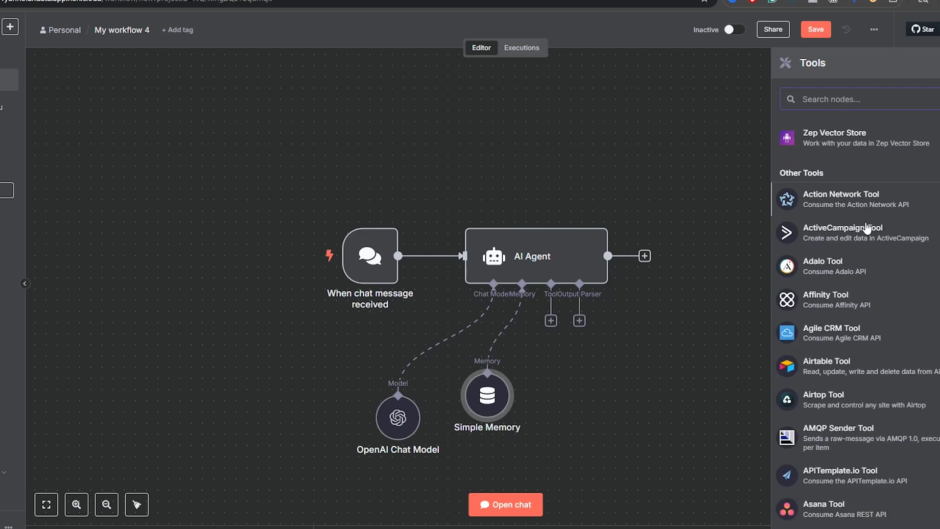
pyautogui.scroll(-13, 867, 227)
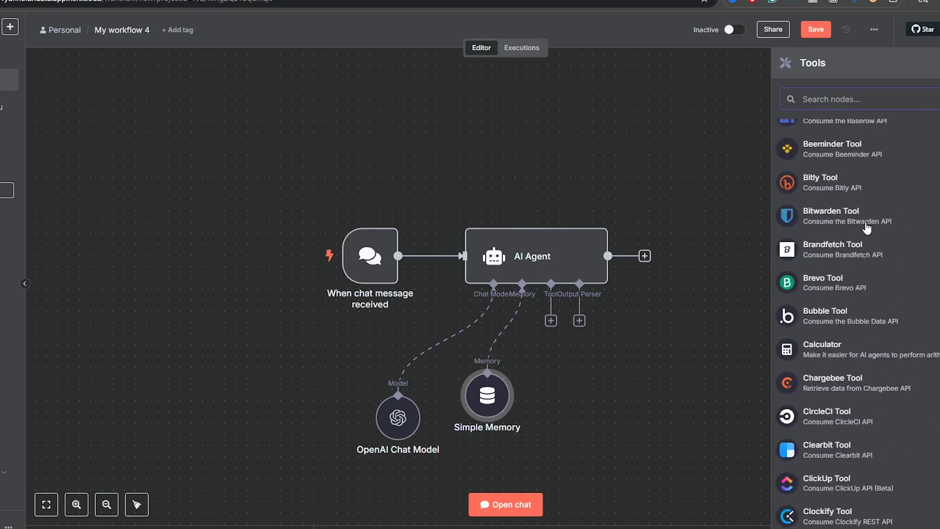
pyautogui.scroll(-15, 867, 228)
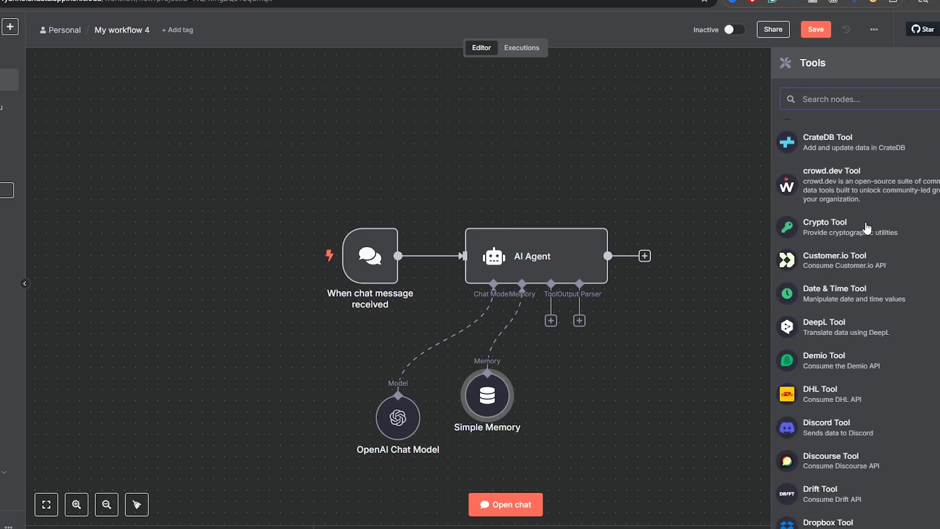
pyautogui.scroll(-15, 867, 227)
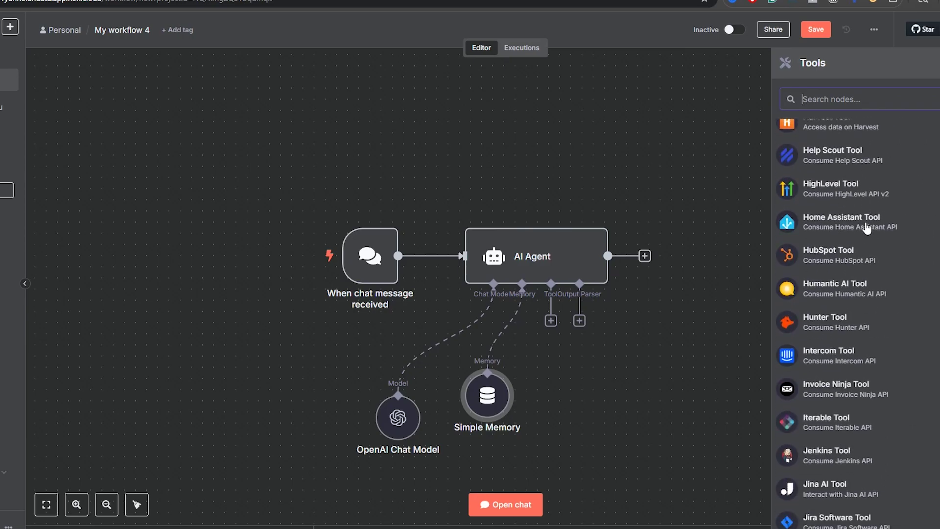
pyautogui.scroll(-7, 867, 228)
pyautogui.scroll(-15, 867, 228)
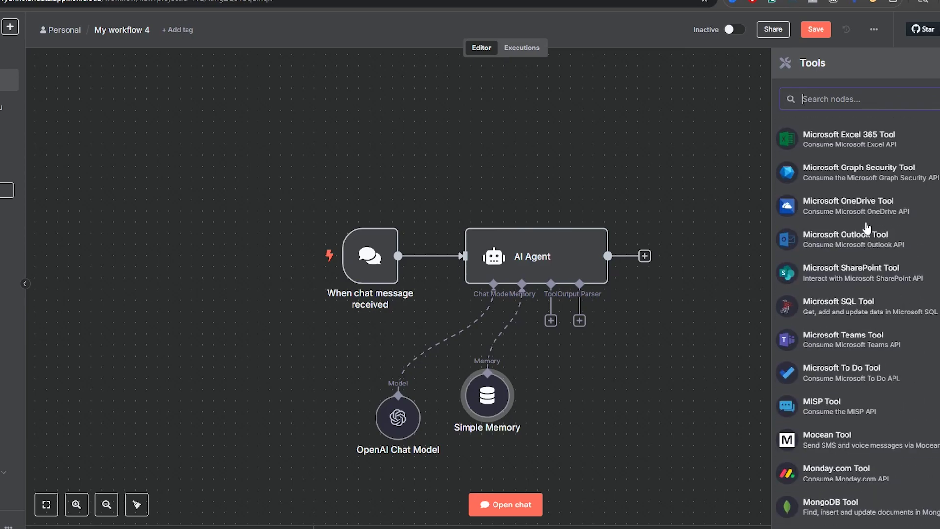
pyautogui.scroll(-20, 866, 228)
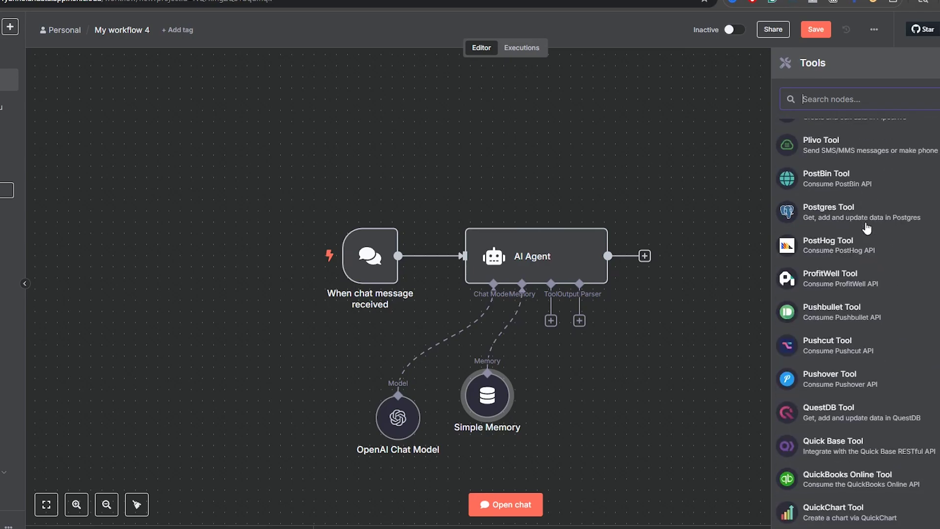
pyautogui.scroll(-8, 867, 228)
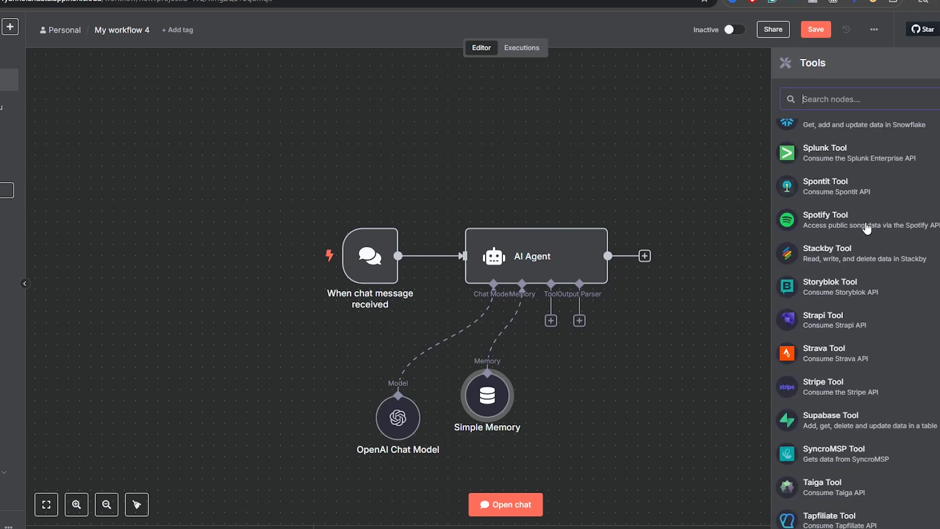
pyautogui.scroll(-15, 867, 228)
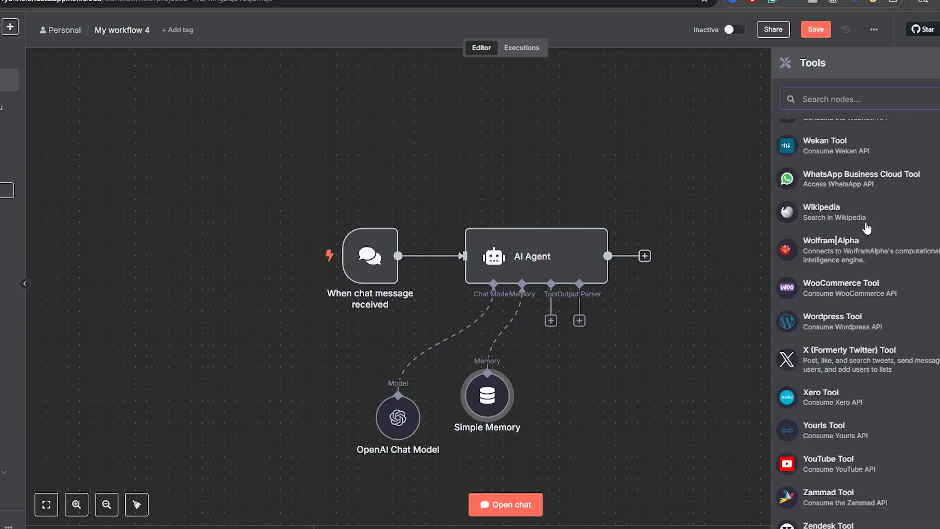
pyautogui.scroll(15, 789, 441)
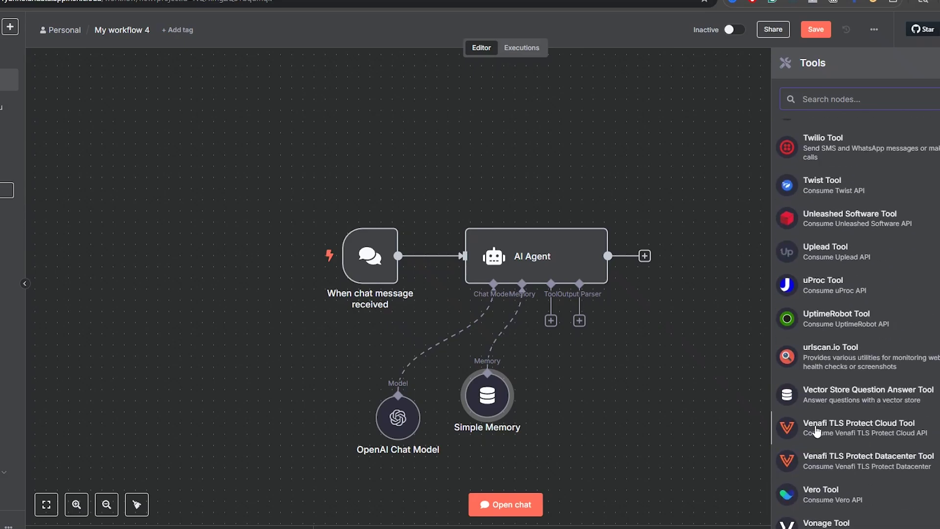
pyautogui.scroll(-15, 804, 431)
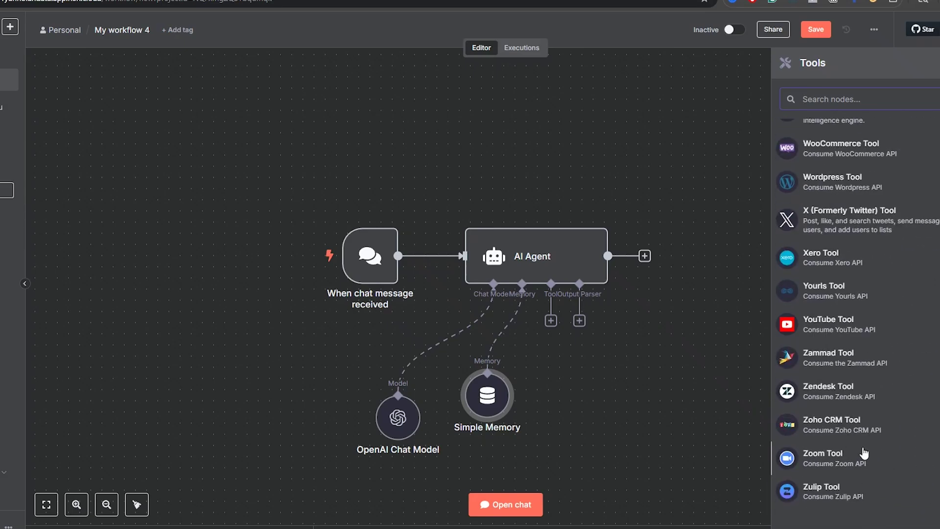
pyautogui.scroll(10, 865, 453)
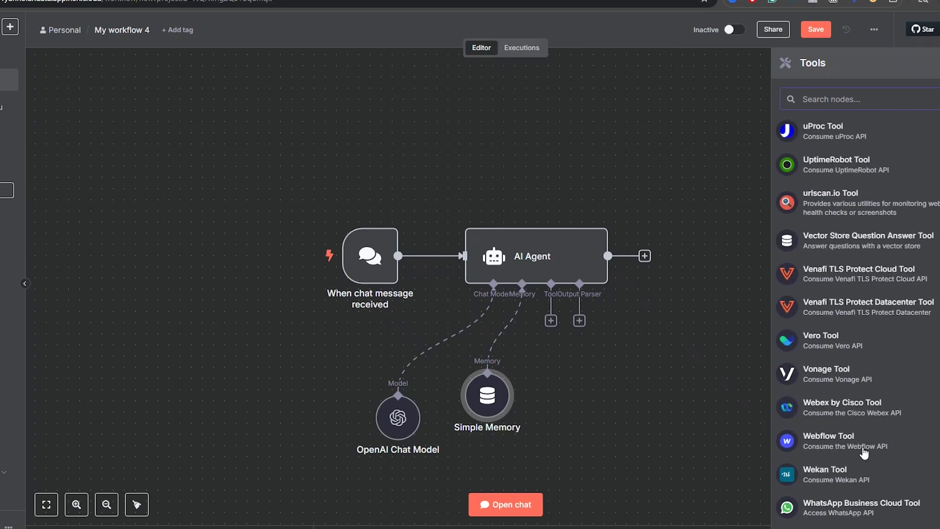
pyautogui.scroll(20, 864, 453)
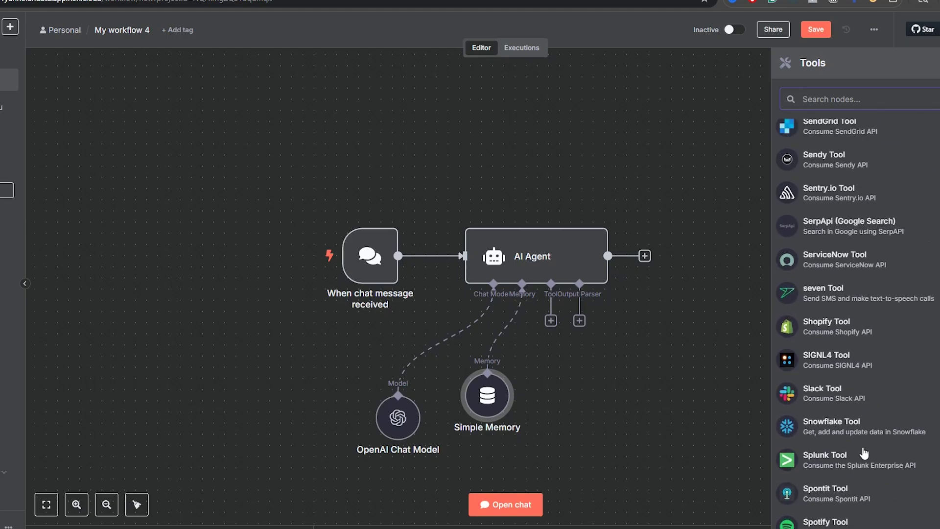
pyautogui.scroll(10, 865, 453)
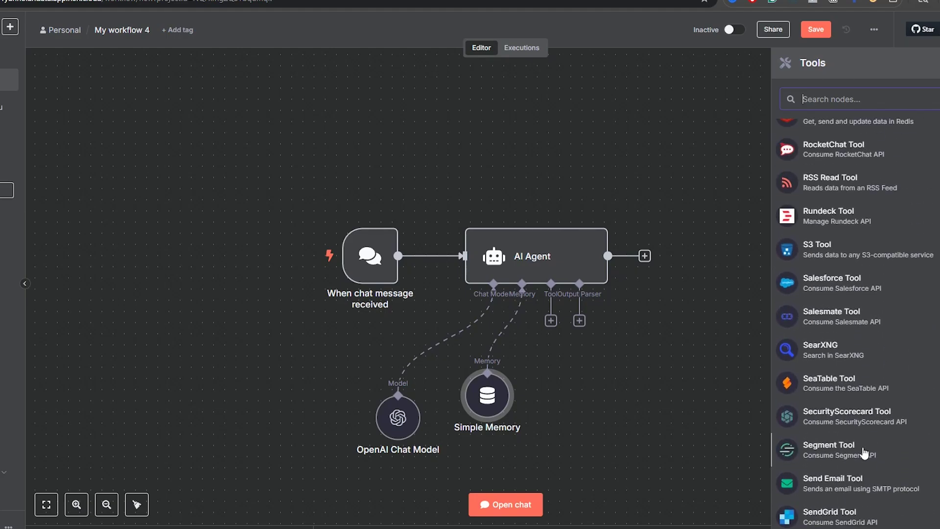
pyautogui.scroll(10, 865, 453)
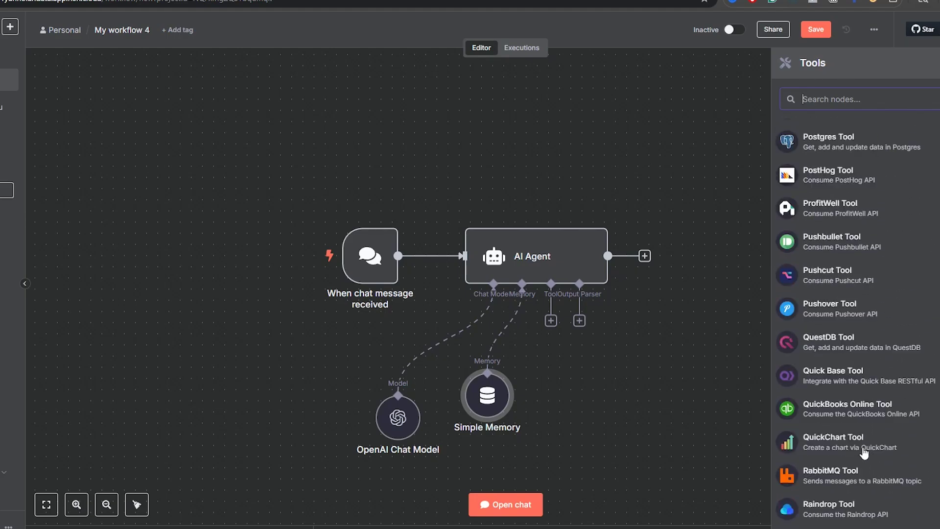
pyautogui.scroll(5, 865, 453)
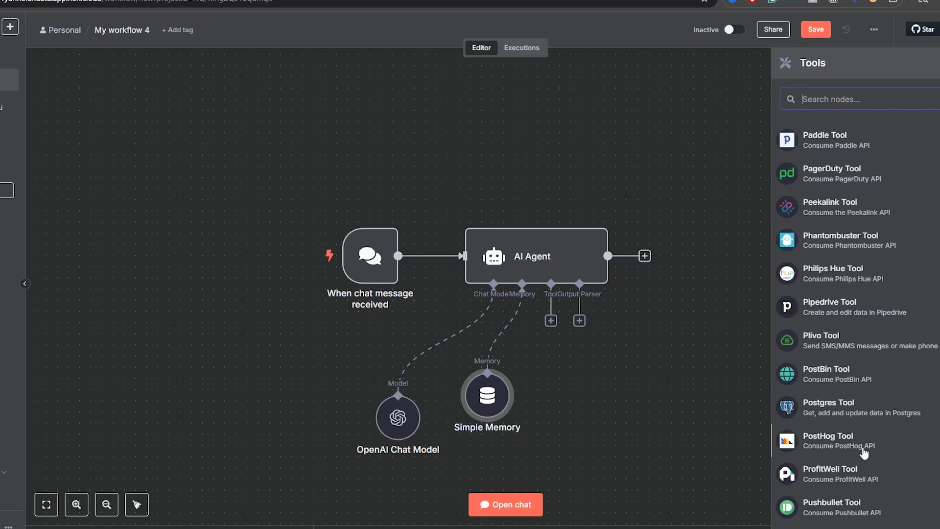
pyautogui.scroll(5, 865, 453)
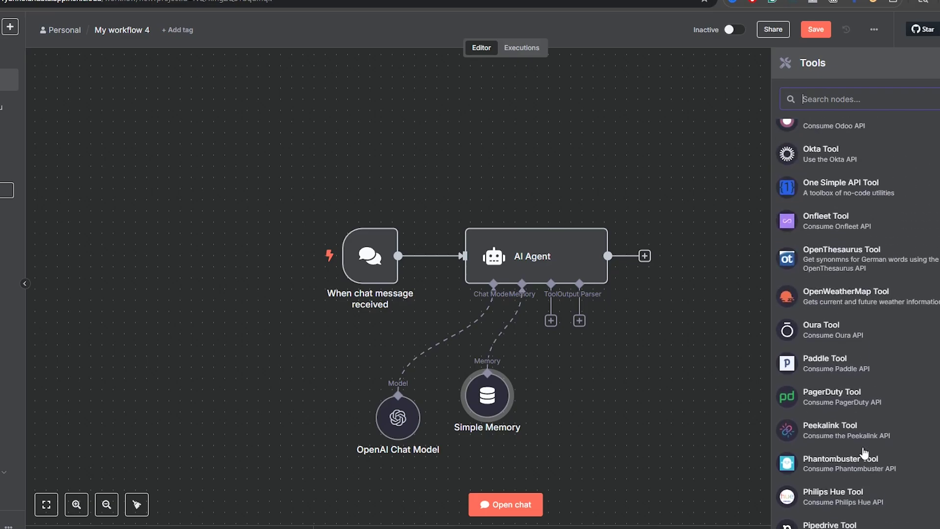
# Step: Attach an HTTP Request Tool to the AI Agent and look over its available request methods
pyautogui.write('ht')
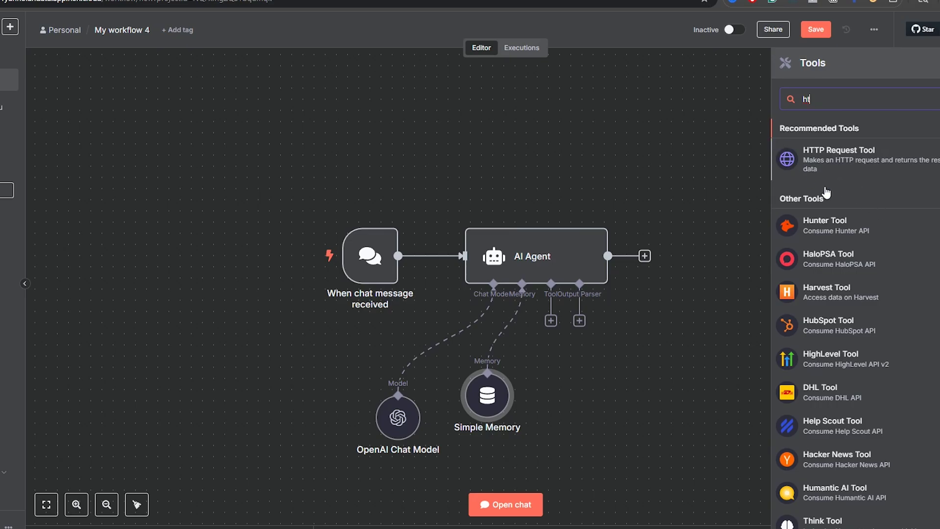
pyautogui.click(855, 155)
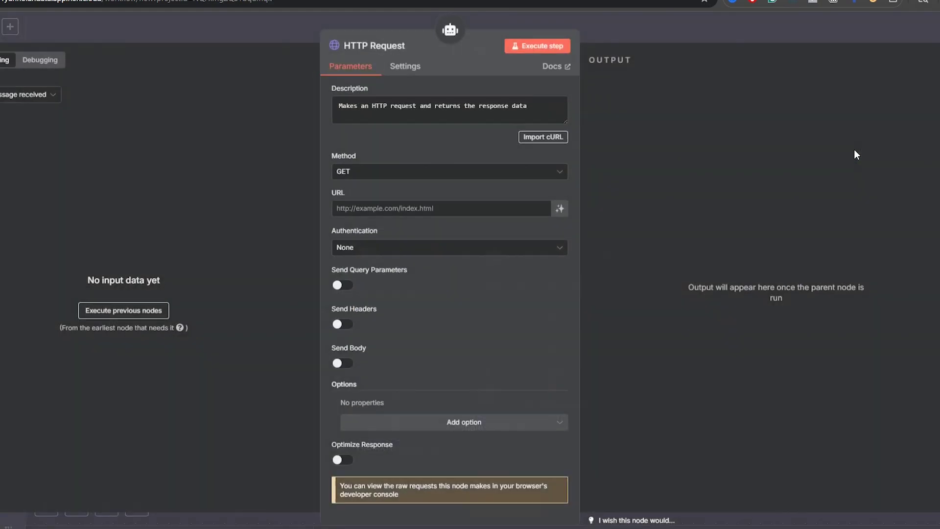
pyautogui.click(380, 171)
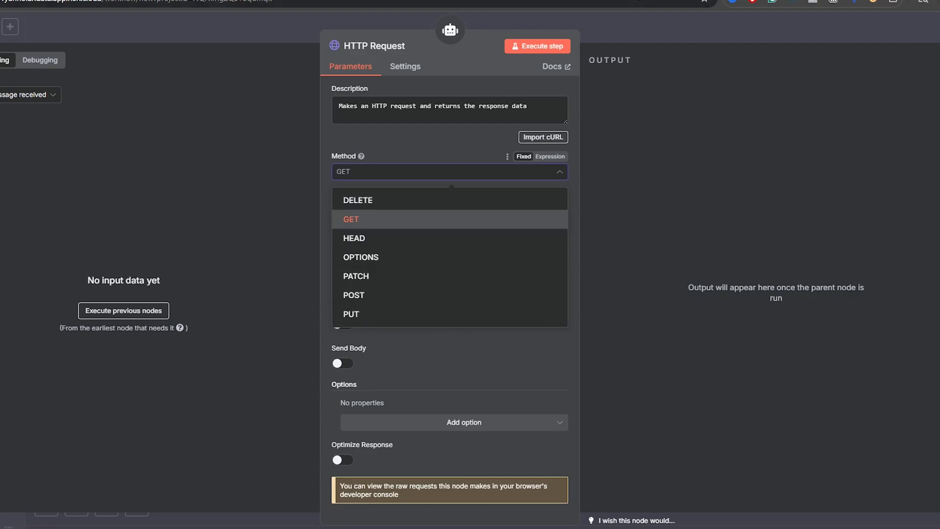
pyautogui.click(648, 16)
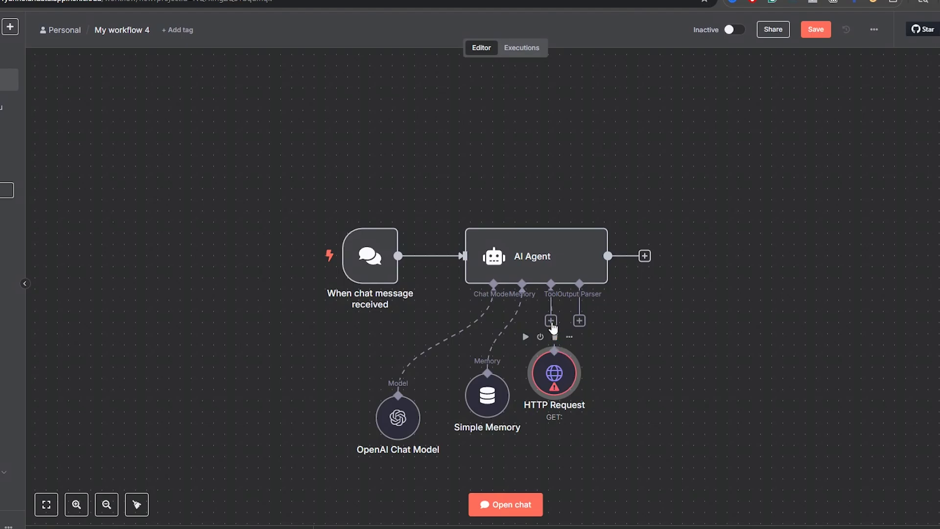
# Step: Move the HTTP Request node beside Simple Memory, and delete it from the workflow
pyautogui.moveTo(538, 353); pyautogui.dragTo(594, 376)
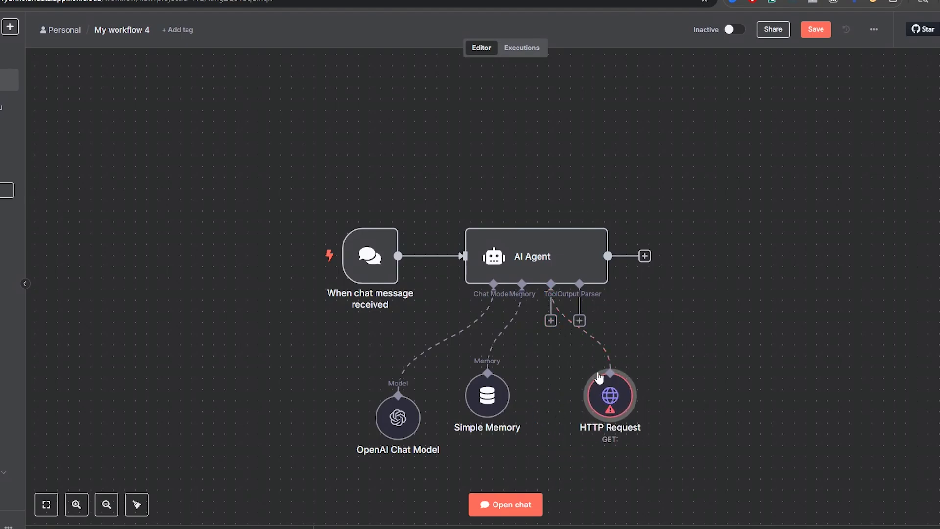
pyautogui.moveTo(600, 376)
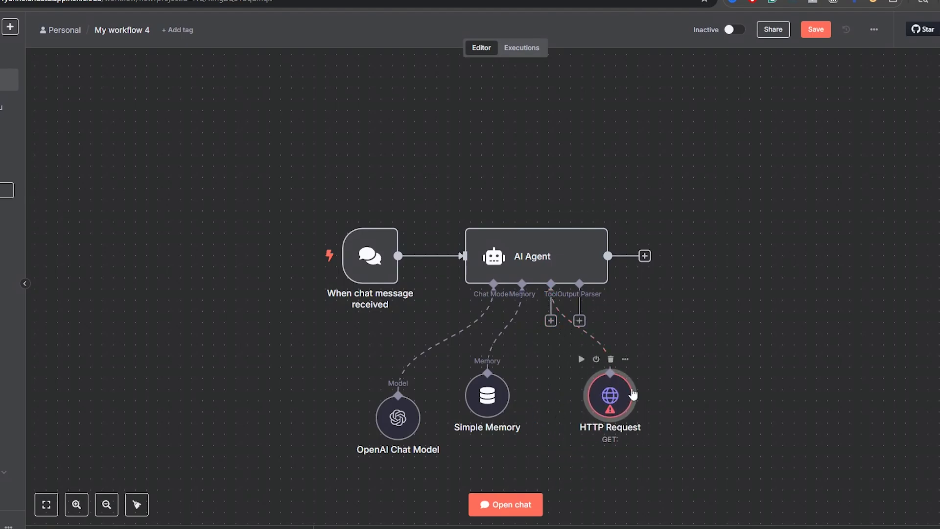
pyautogui.click(611, 360)
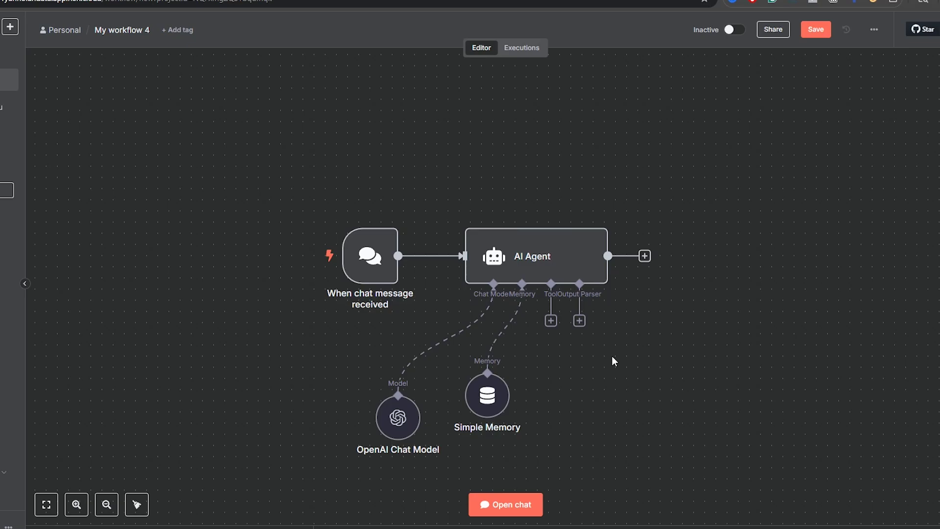
# Step: Attach a Structured Output Parser to the AI Agent and examine the state and cities fields in its JSON example
pyautogui.click(579, 321)
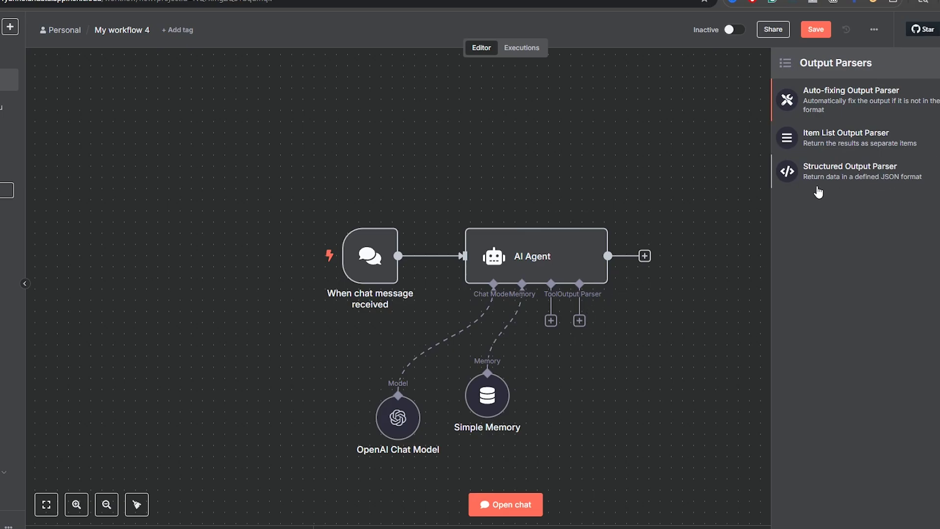
pyautogui.click(880, 185)
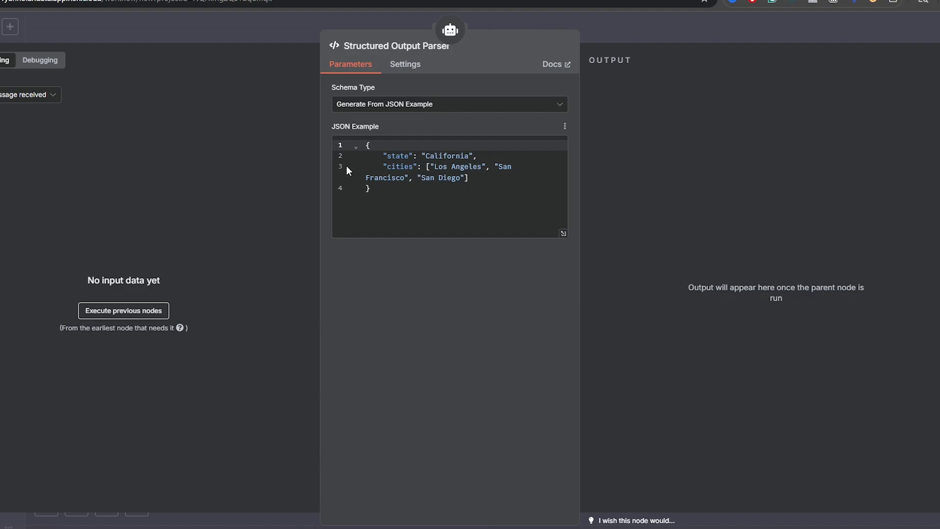
pyautogui.click(405, 194)
pyautogui.hotkey('ctrl', 'a')
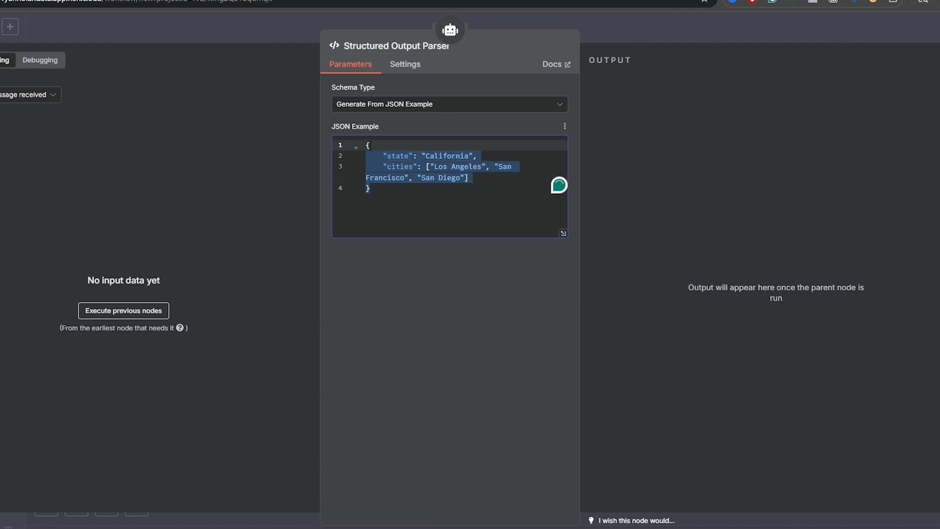
pyautogui.click(405, 194)
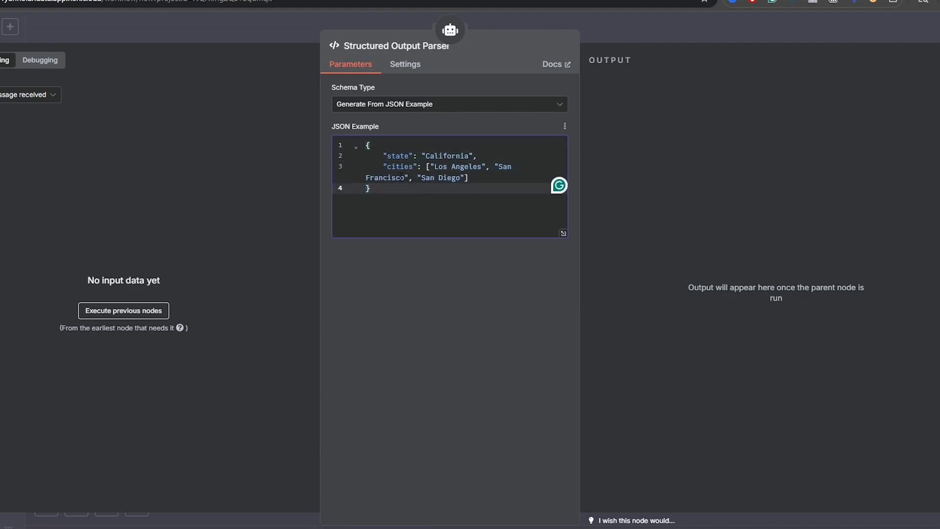
pyautogui.doubleClick(397, 156)
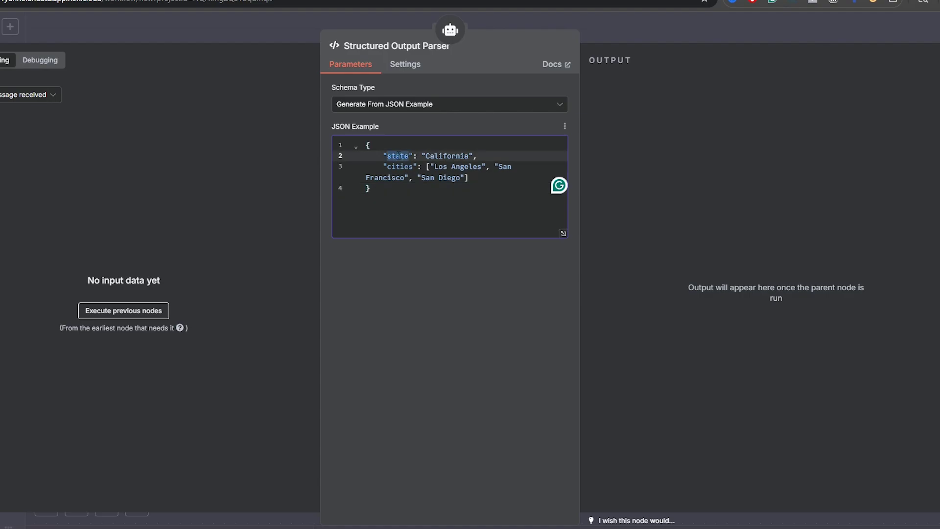
pyautogui.click(416, 156)
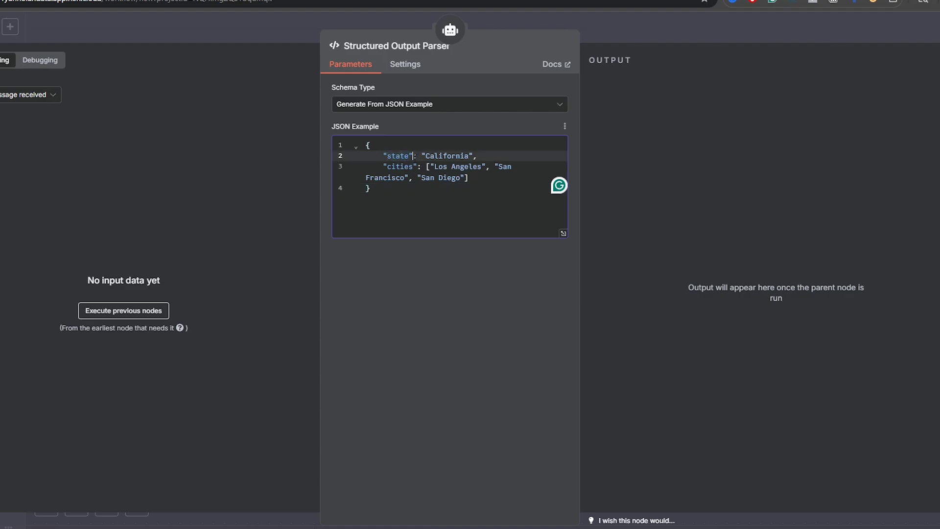
pyautogui.doubleClick(446, 156)
pyautogui.doubleClick(400, 166)
pyautogui.moveTo(427, 167); pyautogui.dragTo(471, 176)
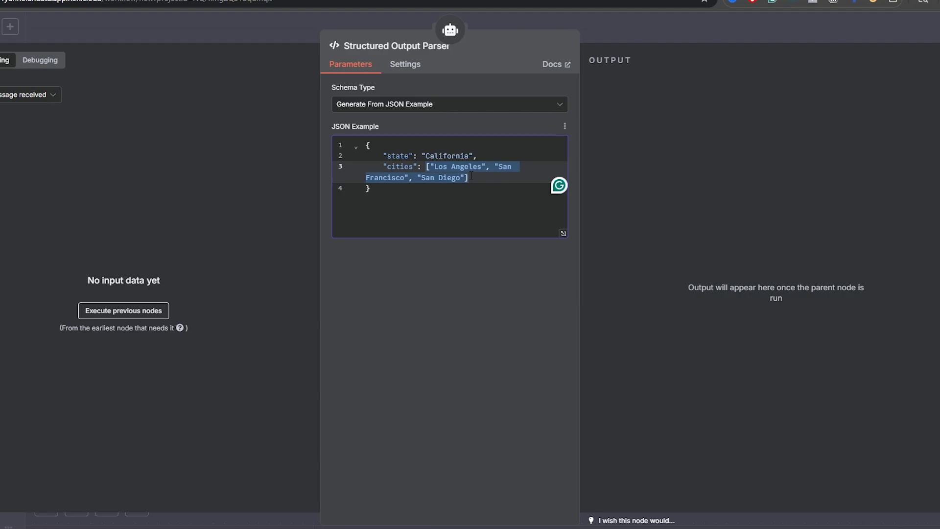
pyautogui.click(592, 22)
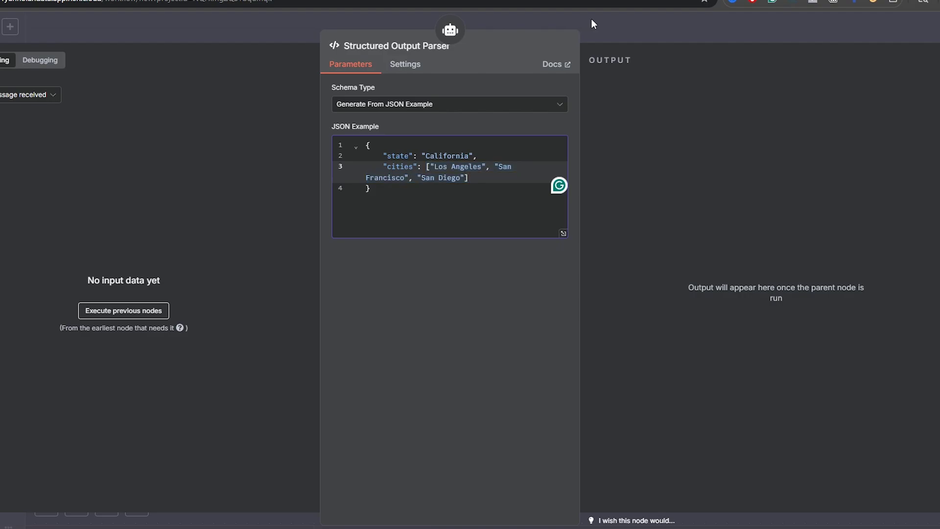
# Step: Arrange the Structured Output Parser, Simple Memory and OpenAI Chat Model nodes in spaced positions beneath the AI Agent
pyautogui.moveTo(669, 316); pyautogui.dragTo(646, 338)
pyautogui.moveTo(472, 398); pyautogui.dragTo(494, 386)
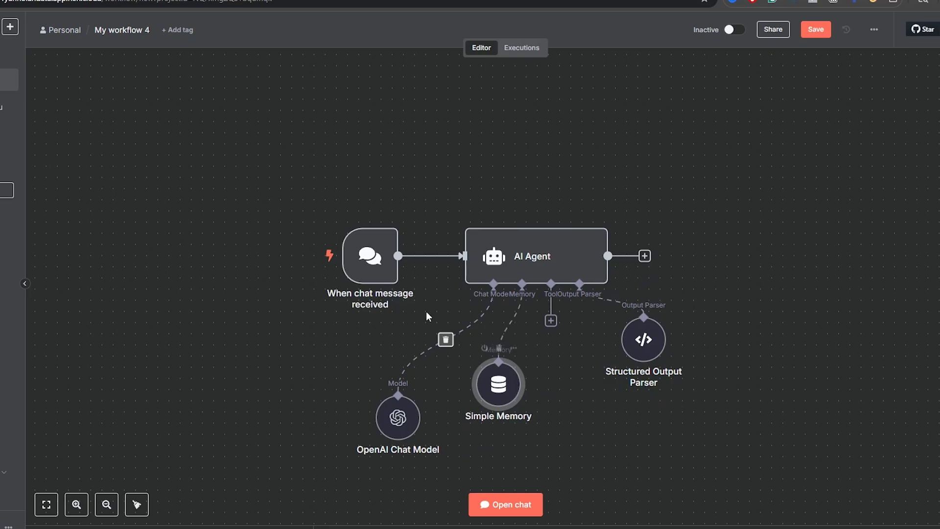
pyautogui.moveTo(398, 427); pyautogui.dragTo(398, 383)
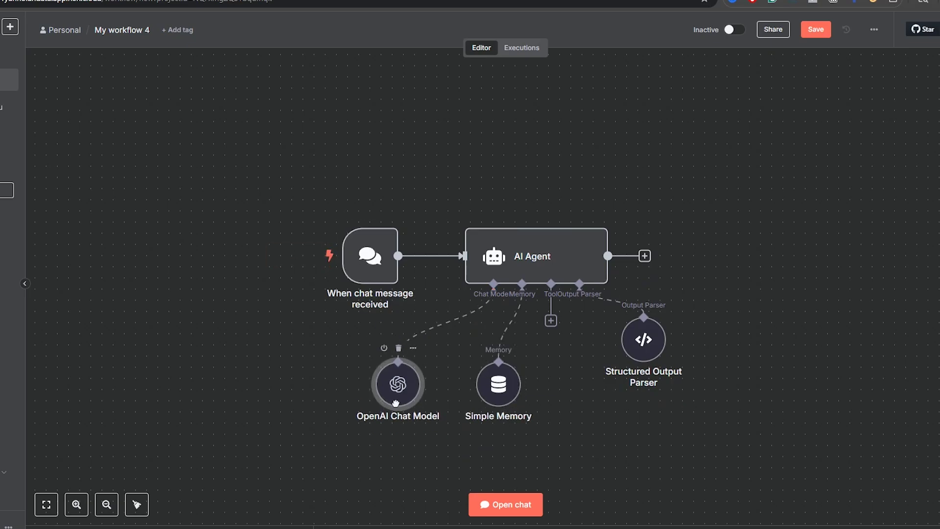
# Step: Add the Maximum Number of Tokens option to the OpenAI Chat Model node
pyautogui.doubleClick(399, 386)
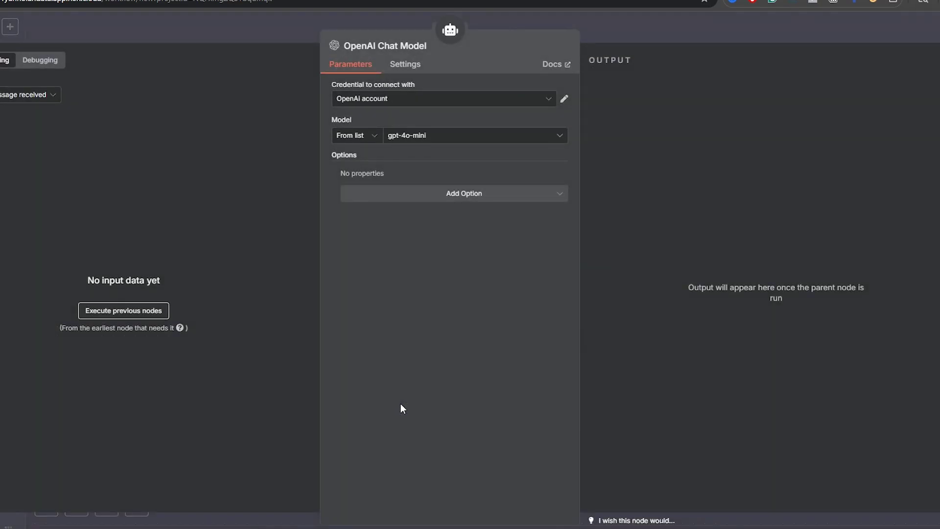
pyautogui.click(637, 30)
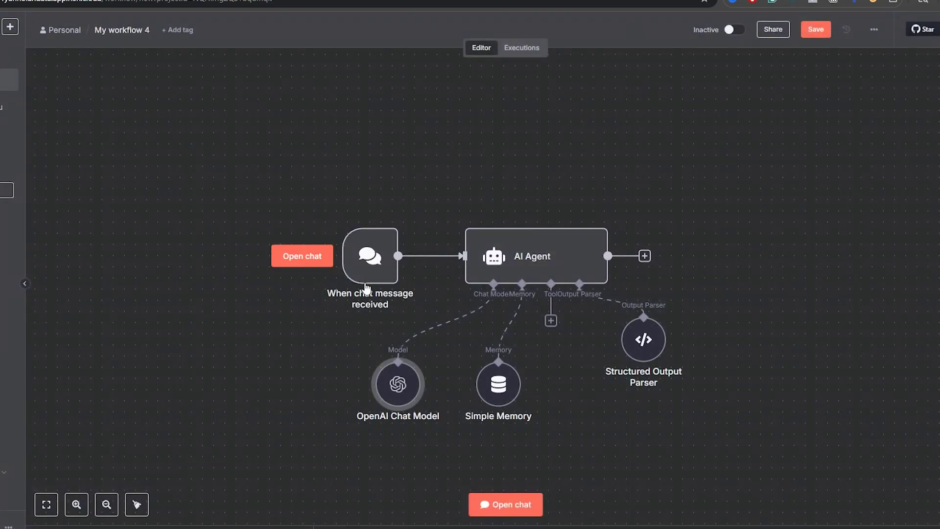
pyautogui.doubleClick(399, 386)
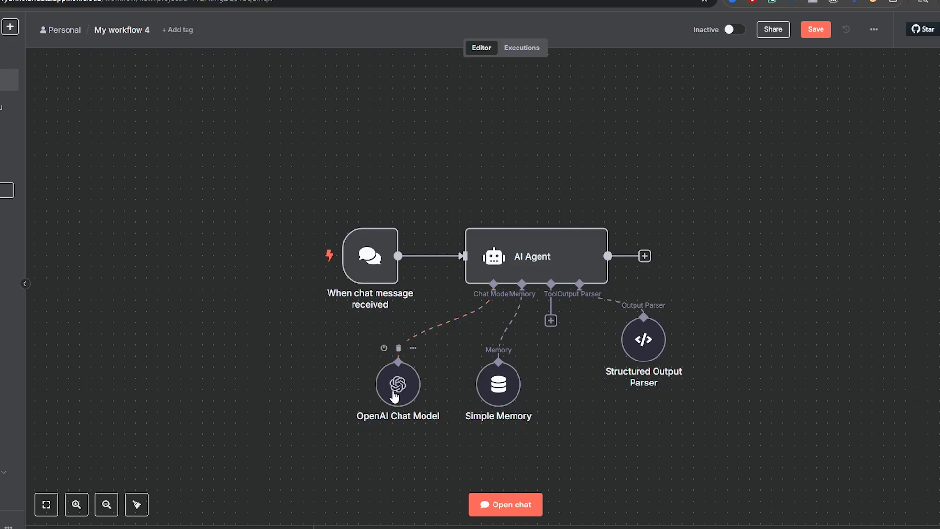
pyautogui.doubleClick(395, 395)
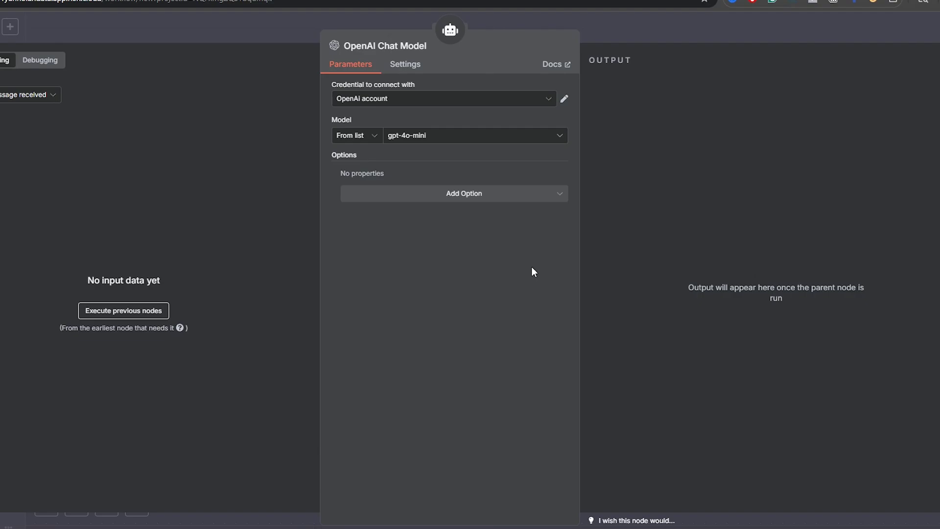
pyautogui.click(472, 194)
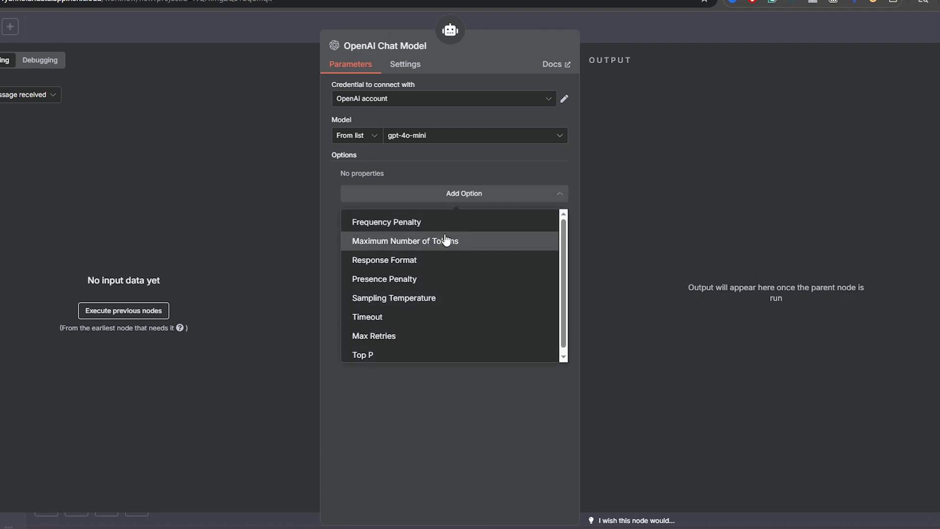
pyautogui.click(432, 243)
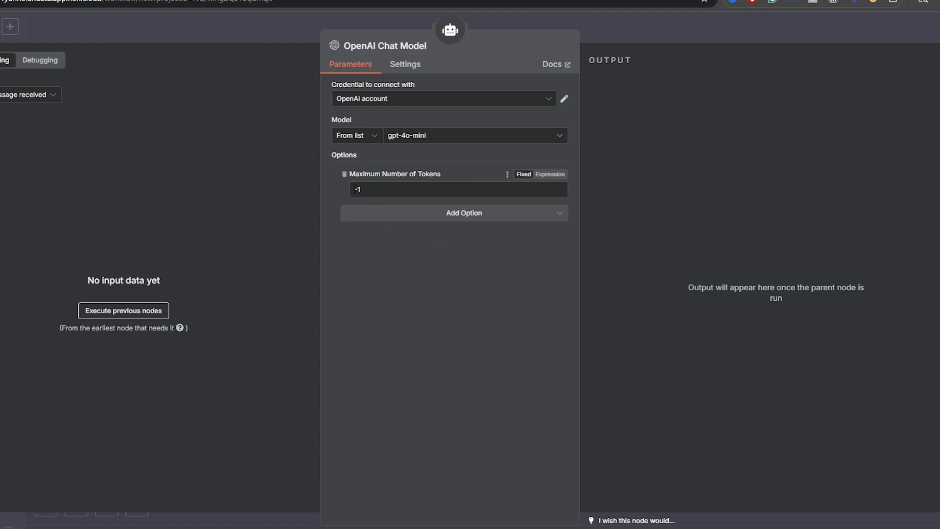
pyautogui.moveTo(364, 190); pyautogui.dragTo(353, 190)
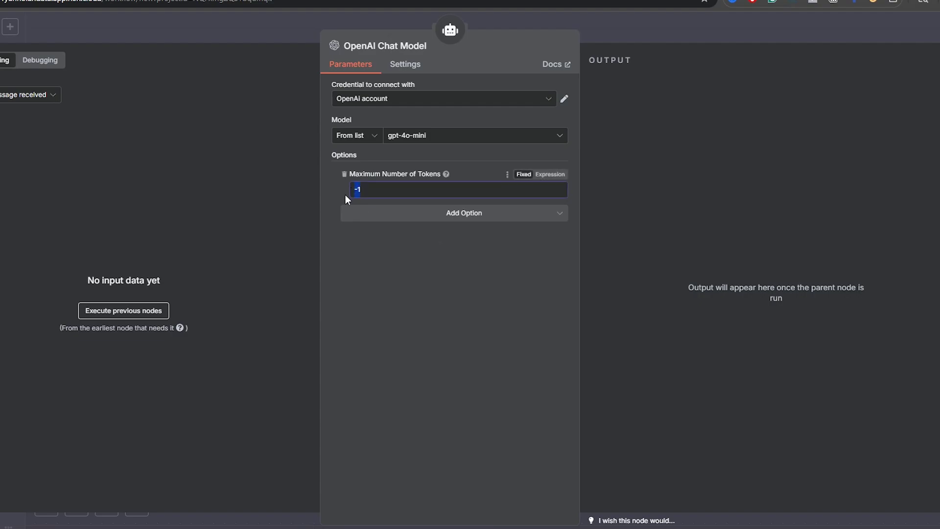
pyautogui.click(386, 188)
pyautogui.click(365, 192)
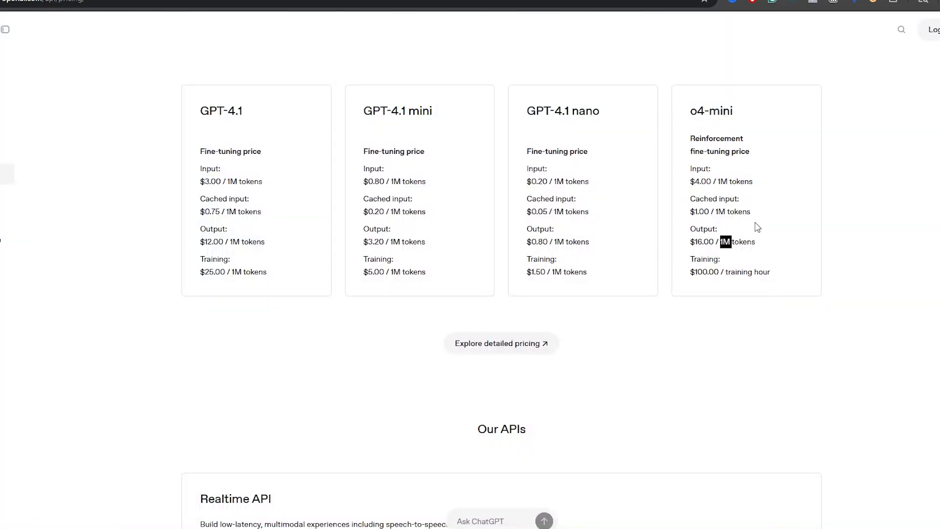
# Step: Check o4-mini's input and output token prices on the OpenAI pricing page, and the release date and title of the GPT-4o mini article
pyautogui.tripleClick(702, 182)
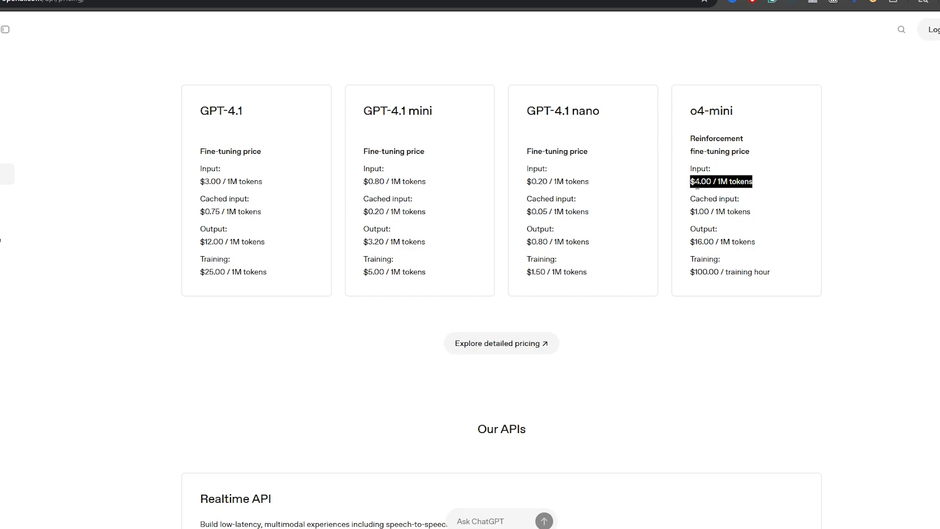
pyautogui.tripleClick(711, 238)
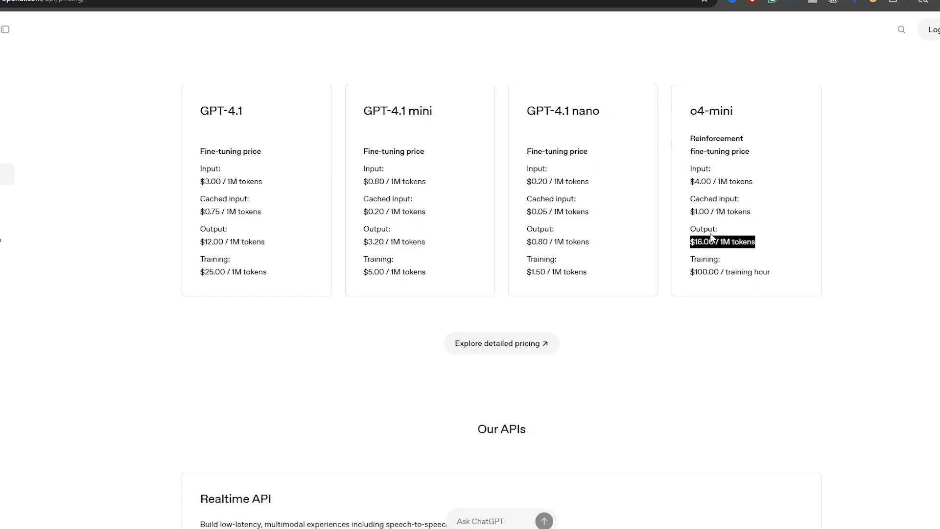
pyautogui.hotkey('ctrl', 'Tab')
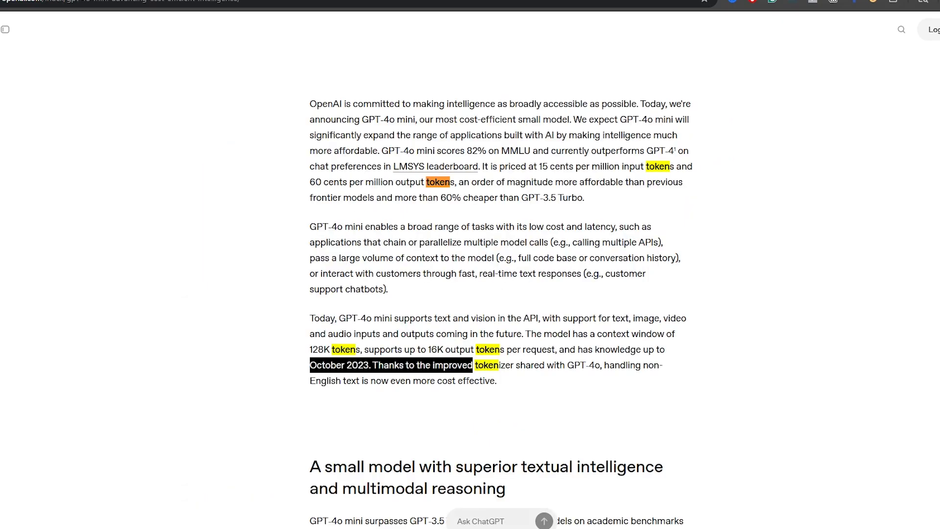
pyautogui.scroll(4, 466, 194)
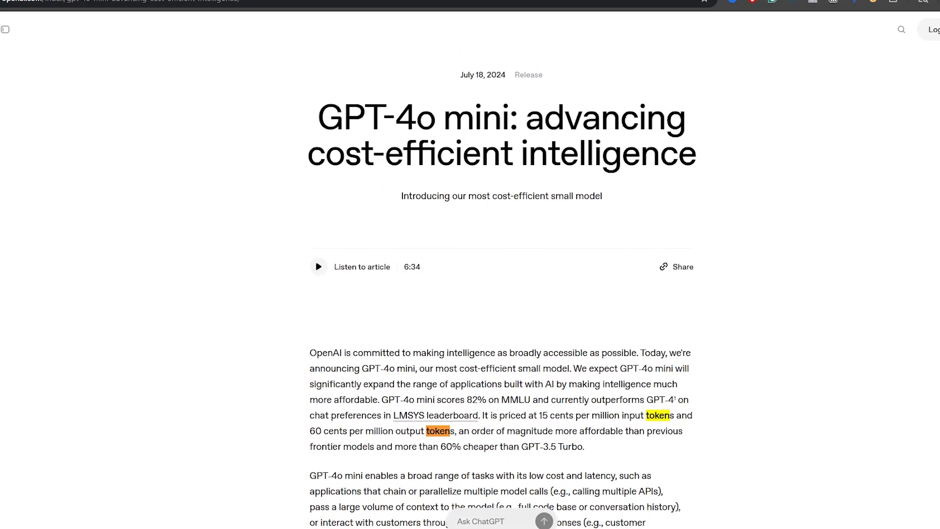
pyautogui.moveTo(460, 75); pyautogui.dragTo(509, 80)
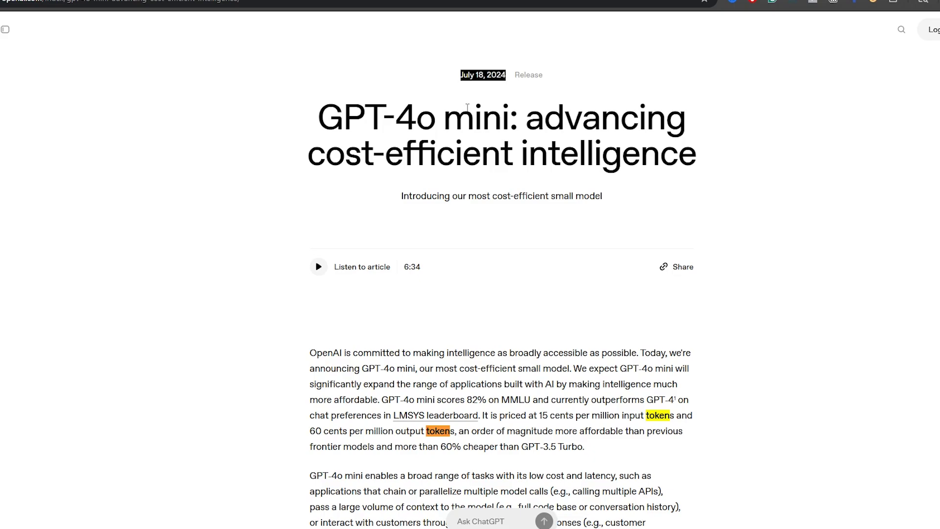
pyautogui.moveTo(296, 122); pyautogui.dragTo(696, 156)
# Step: Read the article's passage on GPT-4o mini's context window, output tokens per request and knowledge cutoff
pyautogui.scroll(-3, 440, 189)
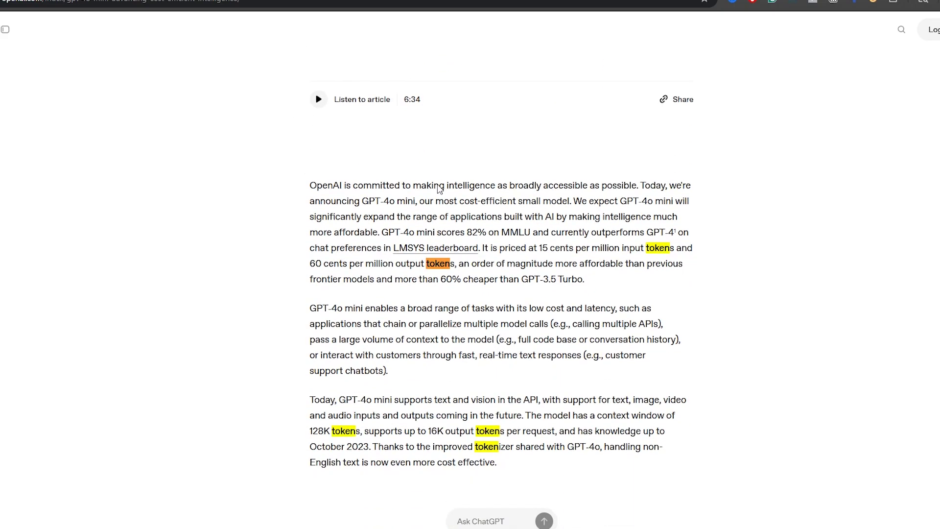
pyautogui.scroll(-3, 439, 188)
pyautogui.scroll(-1, 452, 205)
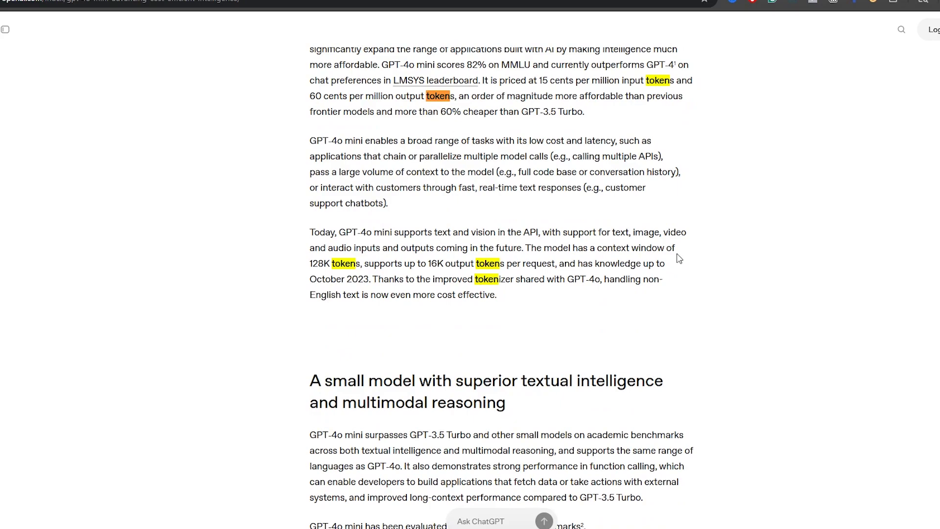
pyautogui.moveTo(526, 247); pyautogui.dragTo(588, 249)
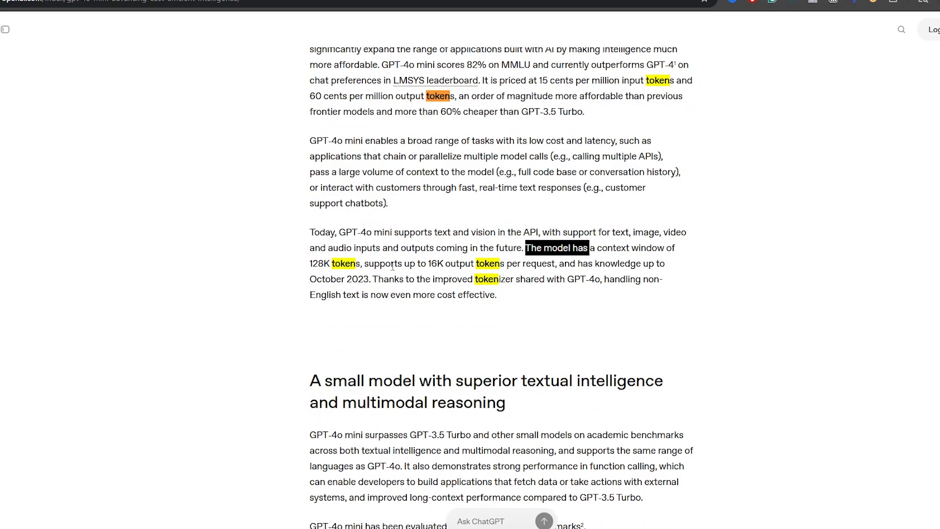
pyautogui.moveTo(313, 264); pyautogui.dragTo(468, 262)
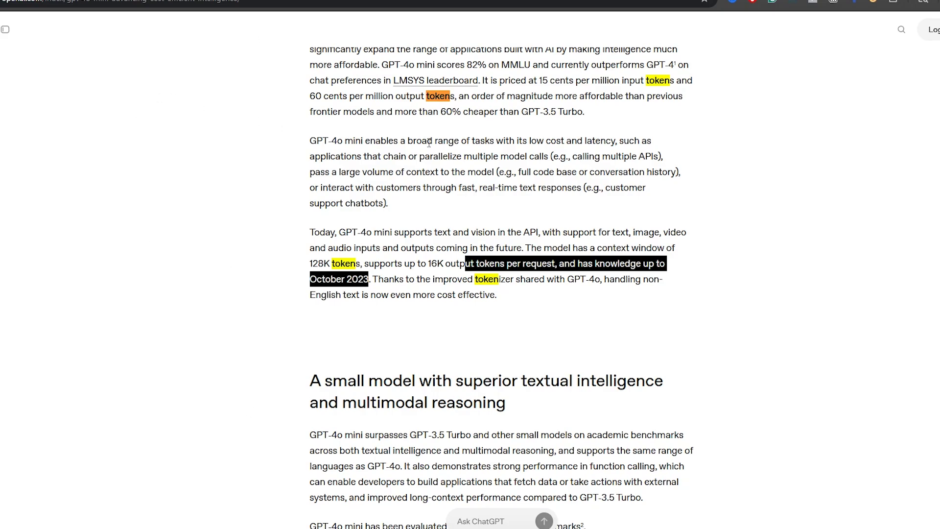
pyautogui.scroll(5, 520, 169)
pyautogui.scroll(-3, 520, 169)
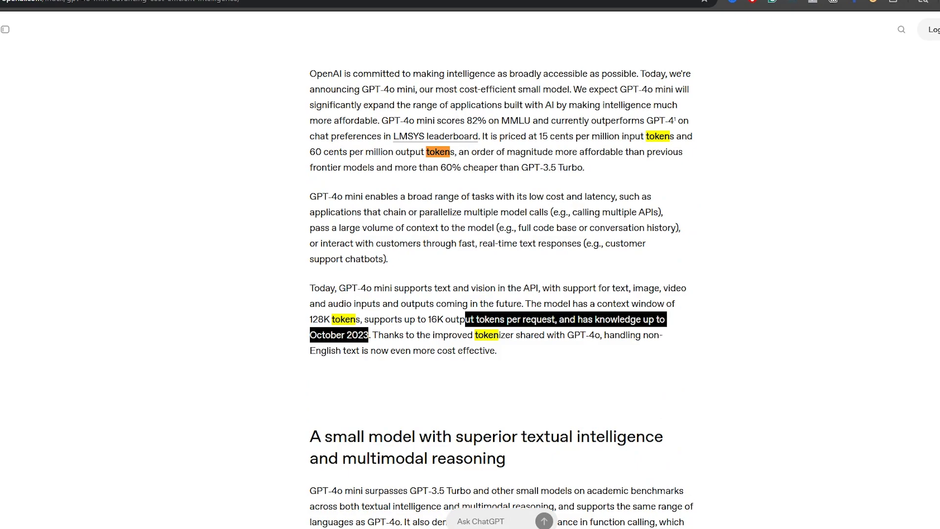
# Step: Switch to the GPT-4o mini Token Counter page and examine the token count of the sample sentence
pyautogui.hotkey('ctrl', 'Tab')
pyautogui.click(225, 211)
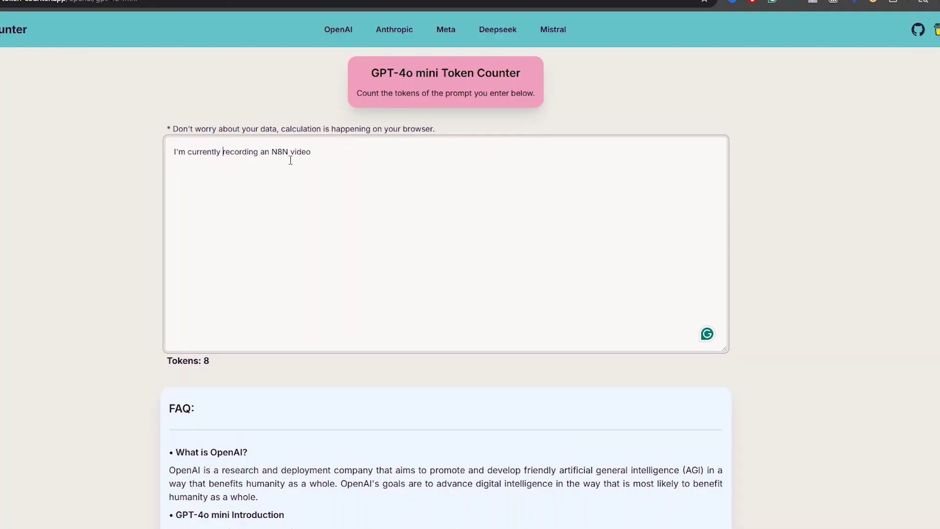
pyautogui.doubleClick(178, 152)
pyautogui.click(283, 185)
pyautogui.moveTo(312, 154); pyautogui.dragTo(196, 162)
pyautogui.click(179, 155)
pyautogui.moveTo(209, 363); pyautogui.dragTo(198, 362)
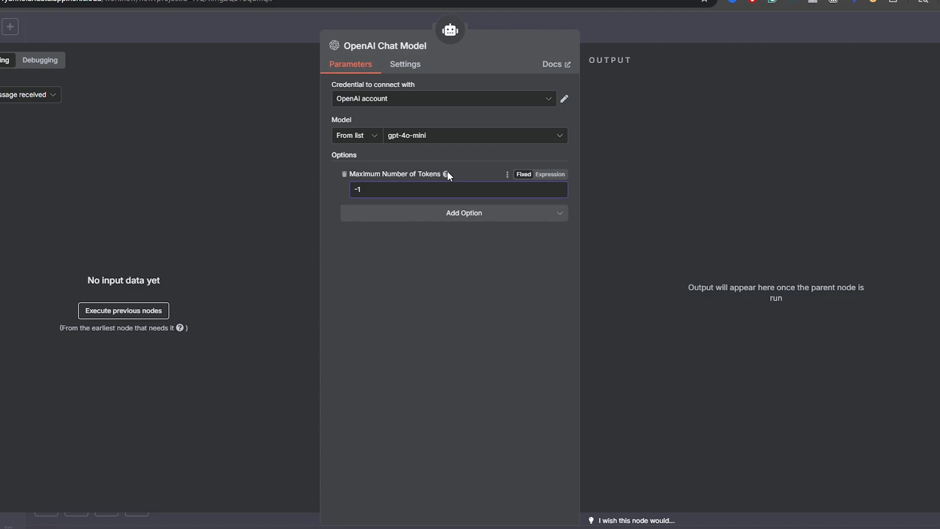
# Step: Replace the chat model's Maximum Number of Tokens option with Sampling Temperature and Top P, and read the Sampling Temperature description
pyautogui.click(344, 175)
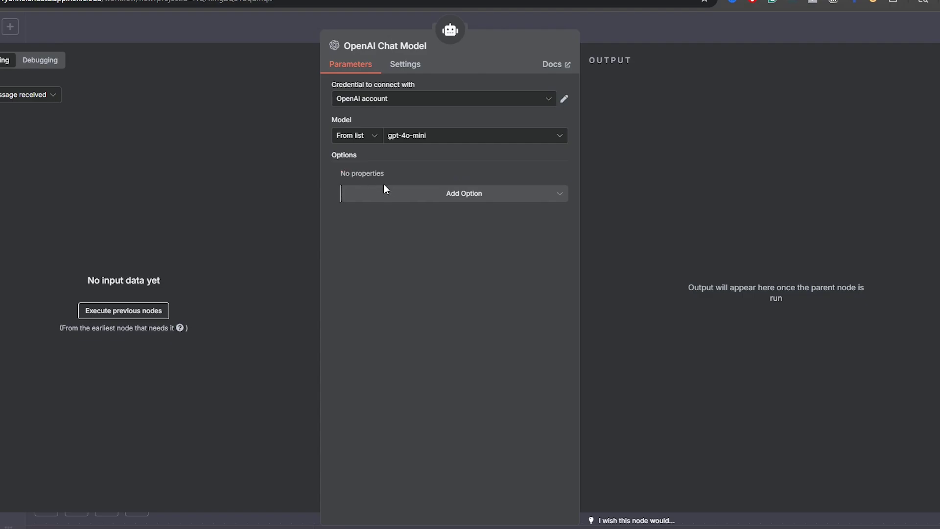
pyautogui.click(396, 194)
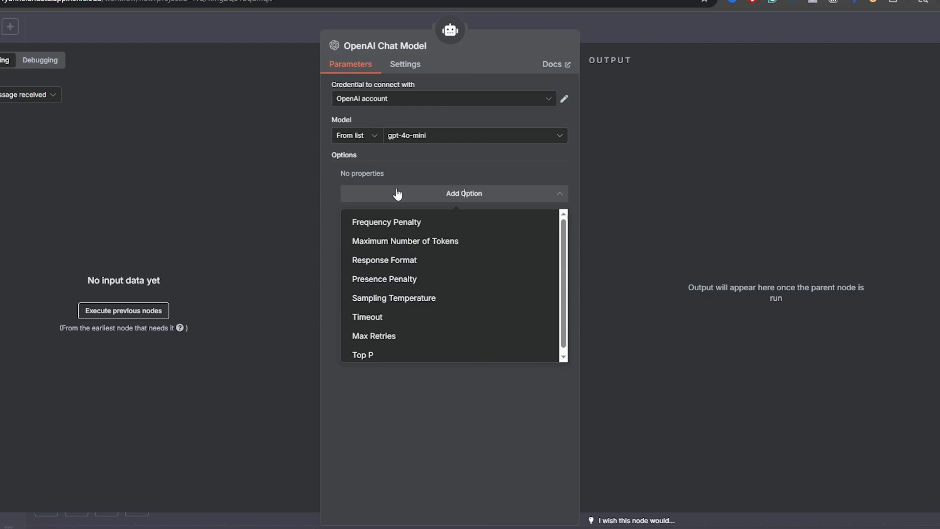
pyautogui.click(399, 300)
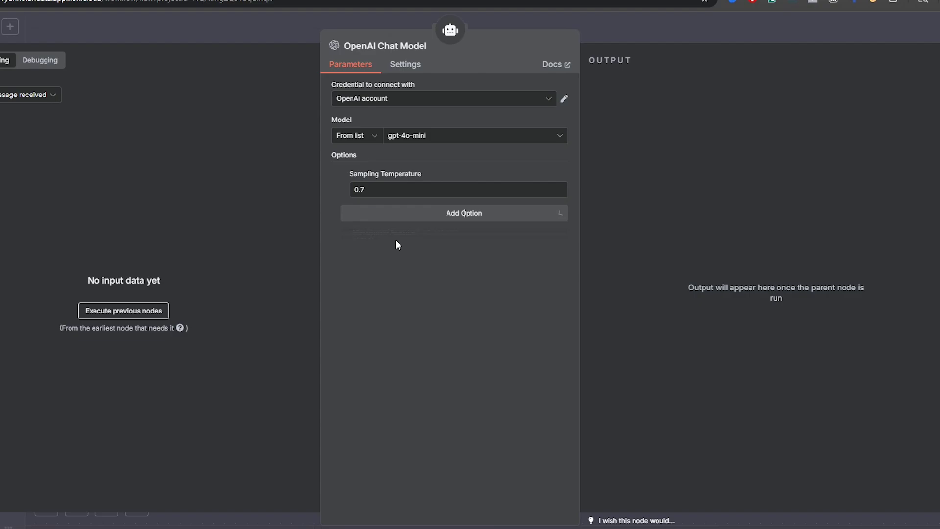
pyautogui.click(403, 214)
pyautogui.click(390, 355)
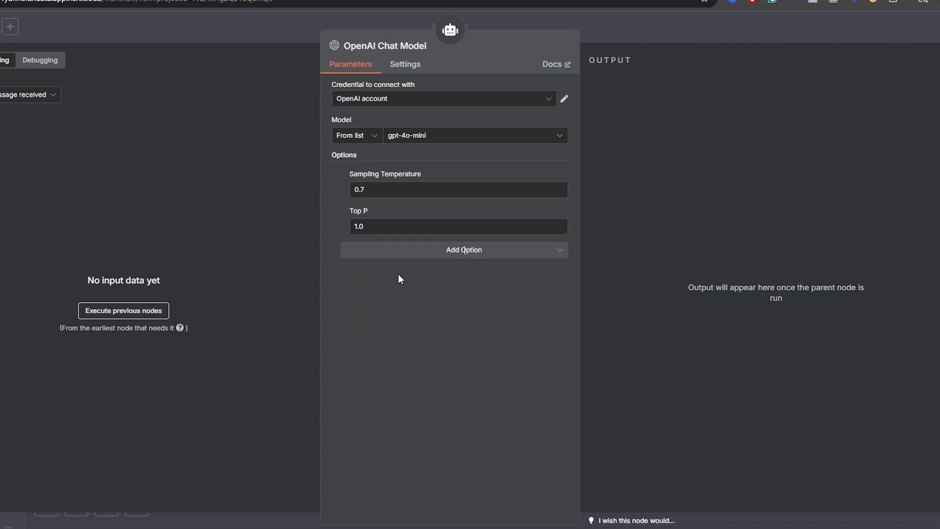
pyautogui.moveTo(427, 175)
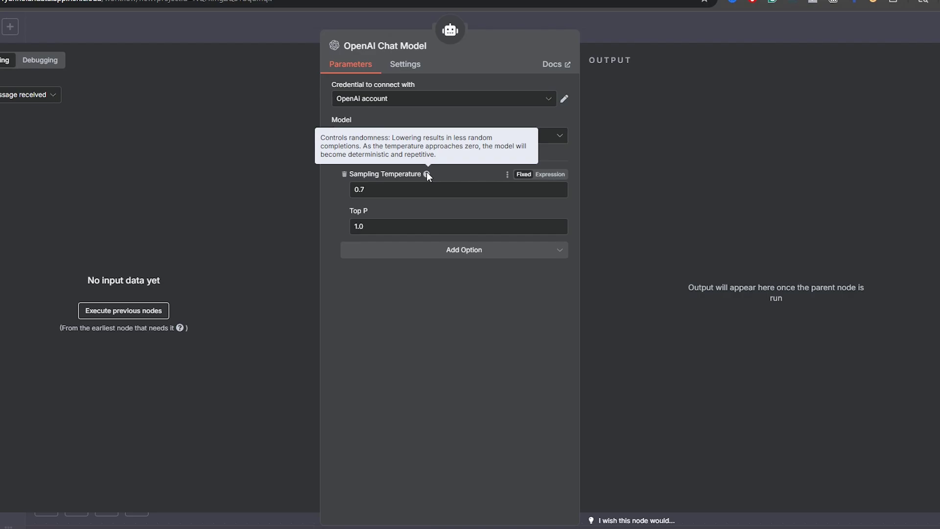
pyautogui.moveTo(376, 212)
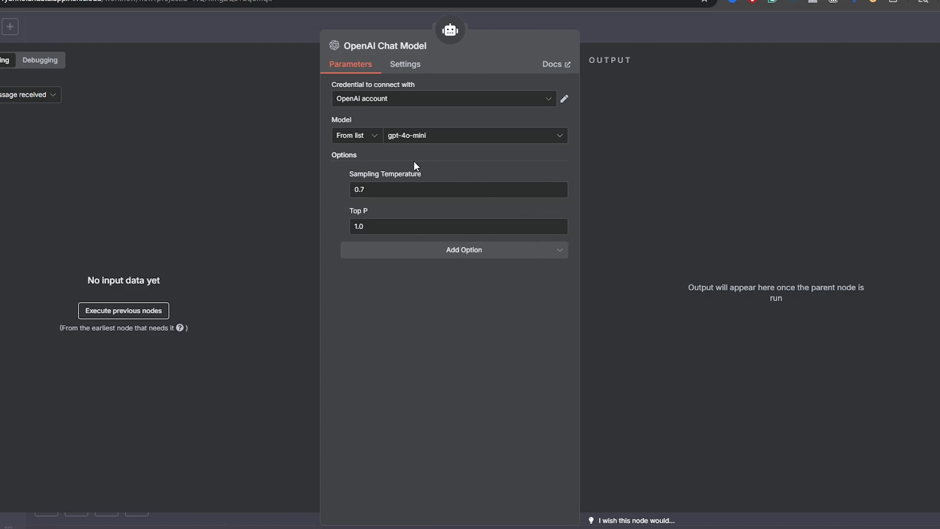
# Step: Remove the Sampling Temperature and Top P options from the OpenAI Chat Model
pyautogui.doubleClick(399, 171)
pyautogui.moveTo(399, 171); pyautogui.dragTo(369, 171)
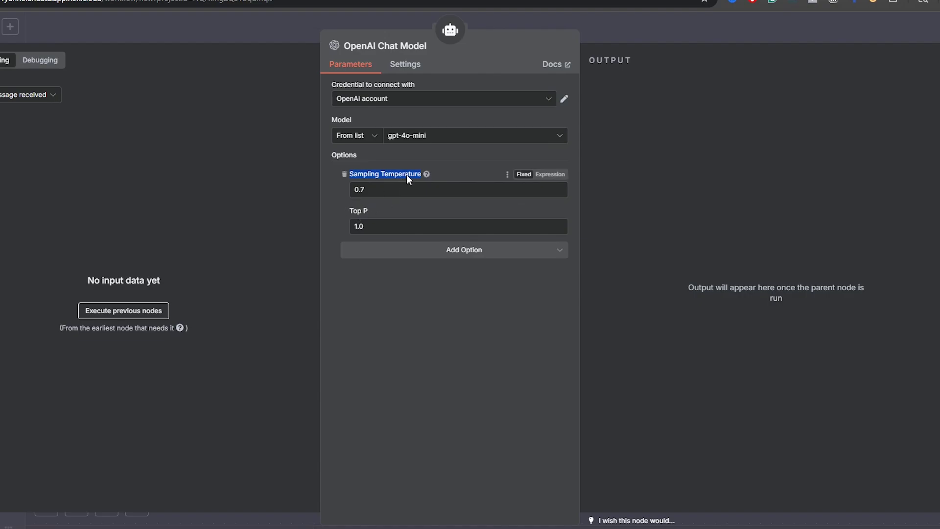
pyautogui.click(345, 175)
pyautogui.click(345, 174)
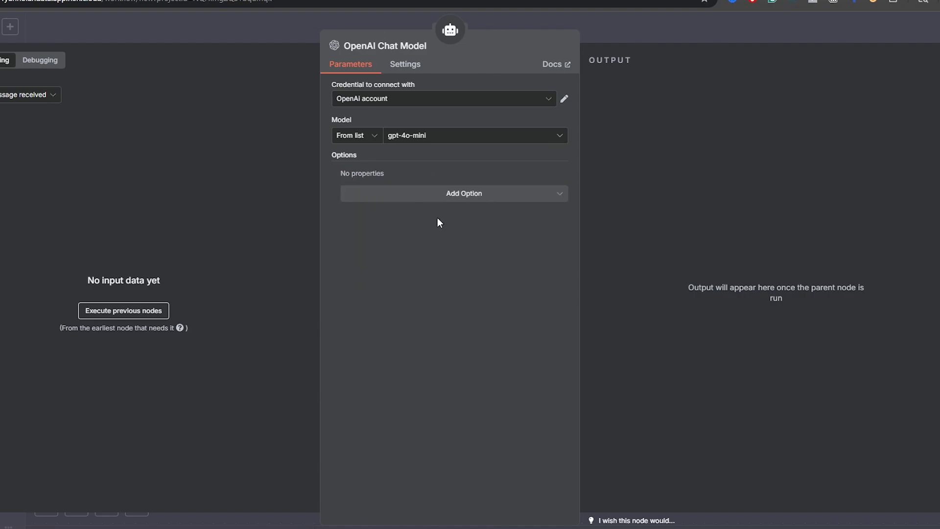
# Step: Add the Response Format option to the OpenAI Chat Model, set it to JSON, and return to the workflow canvas
pyautogui.click(449, 195)
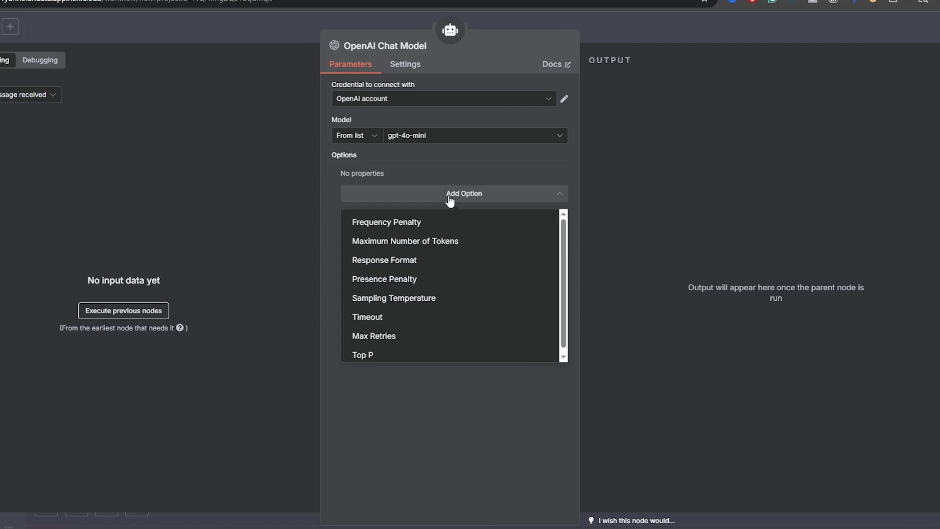
pyautogui.click(411, 262)
pyautogui.click(406, 189)
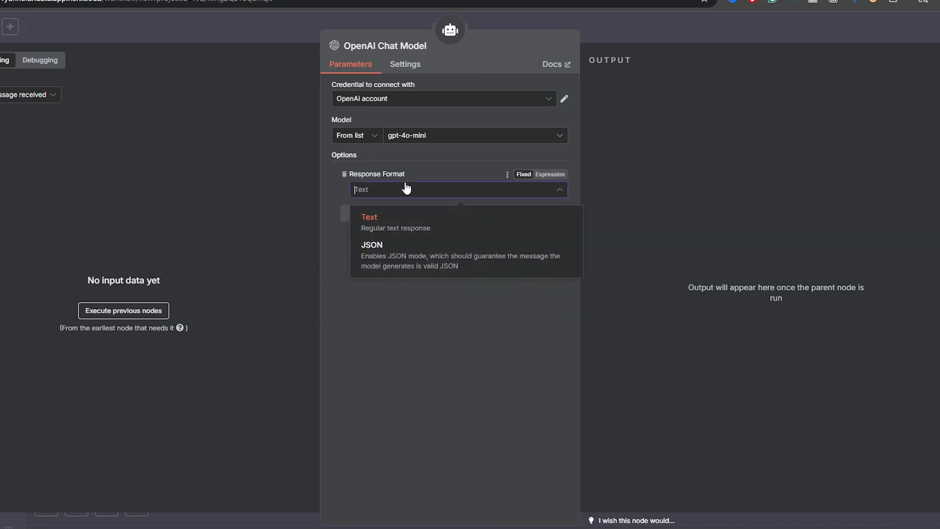
pyautogui.click(399, 270)
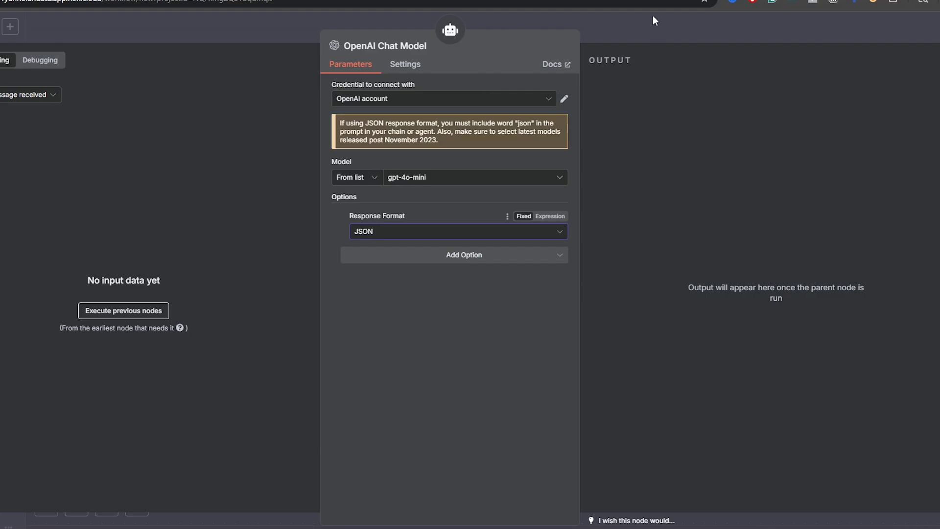
pyautogui.click(636, 29)
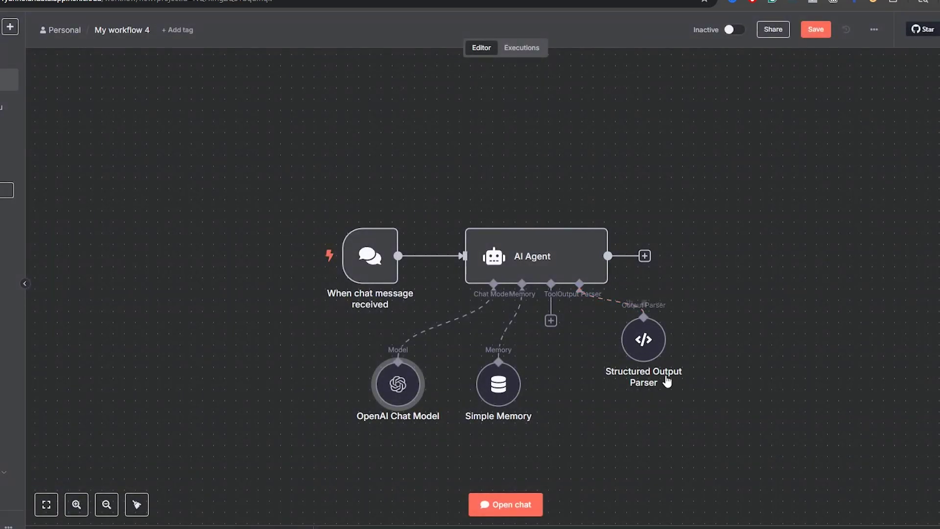
# Step: Check the AI Agent's output format setting, and remove the Response Format option from the OpenAI Chat Model
pyautogui.doubleClick(510, 264)
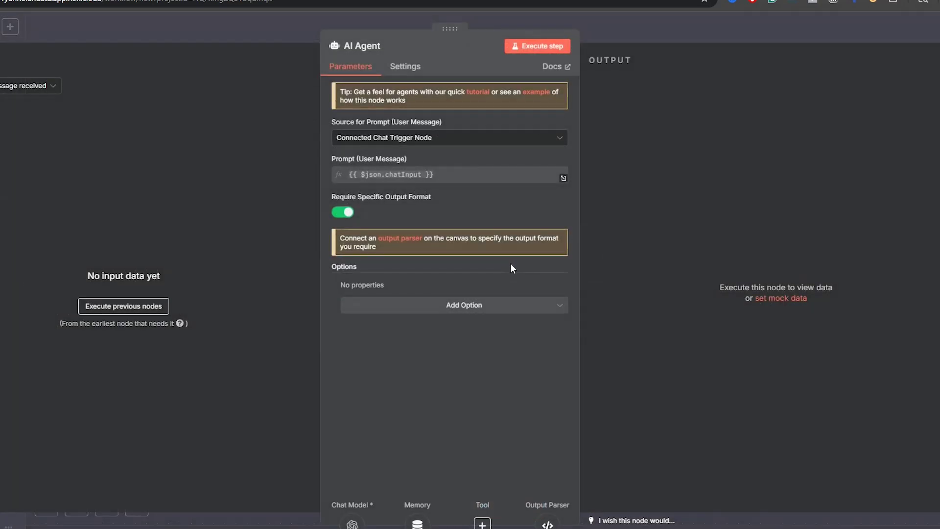
pyautogui.click(540, 18)
pyautogui.doubleClick(413, 398)
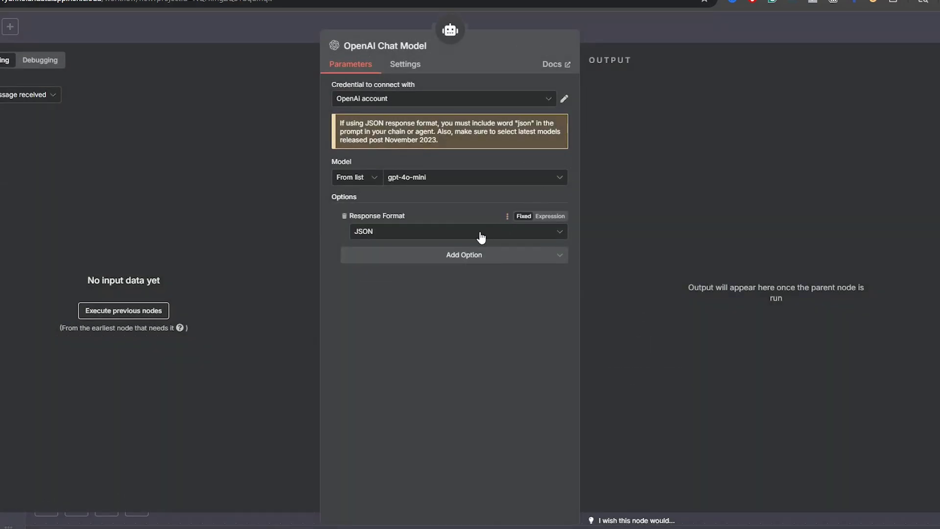
pyautogui.click(344, 217)
# Step: Add the Max Retries option to the OpenAI Chat Model, read its description, and remove it again
pyautogui.click(469, 194)
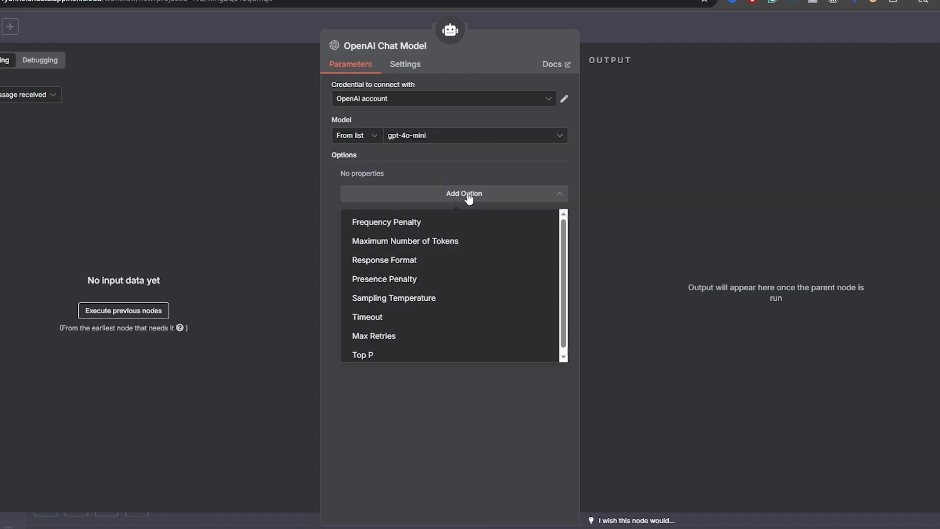
pyautogui.click(393, 345)
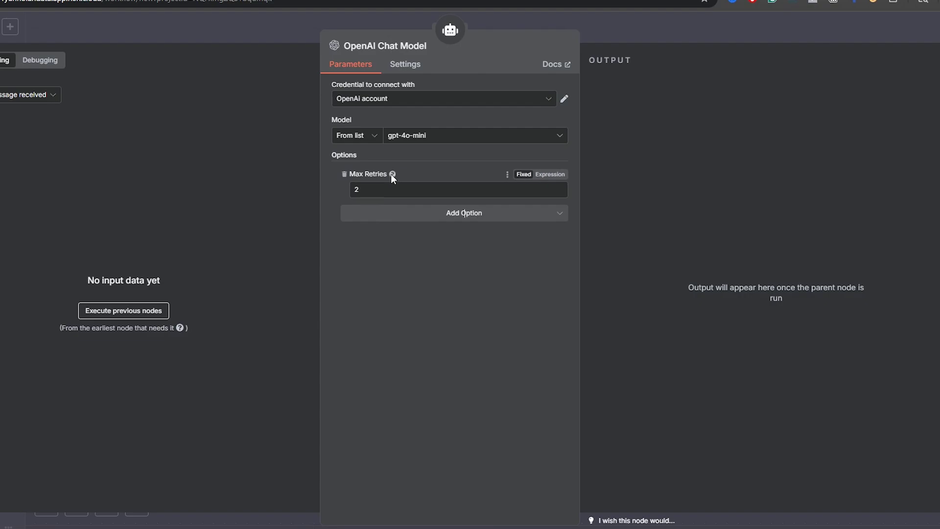
pyautogui.moveTo(392, 175)
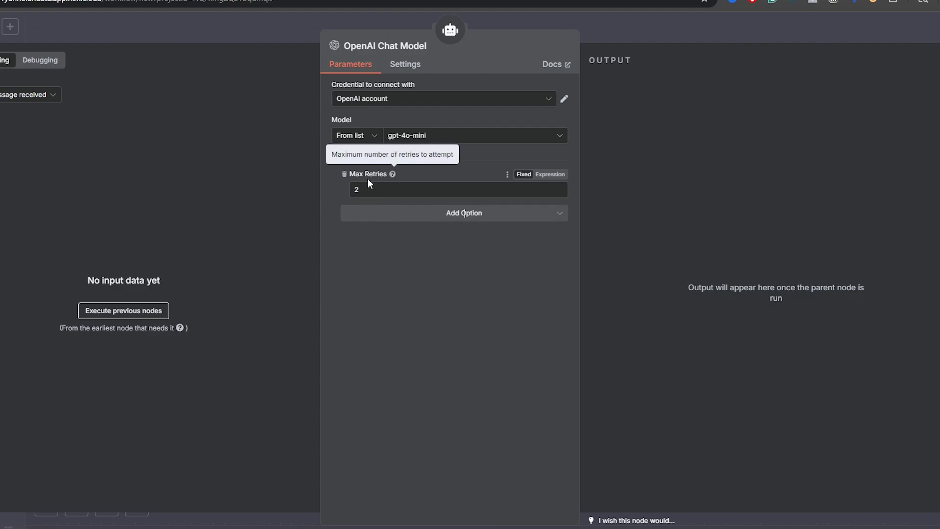
pyautogui.click(344, 174)
# Step: Try out the Frequency Penalty and Presence Penalty options of the OpenAI Chat Model one after the other, removing each
pyautogui.click(394, 195)
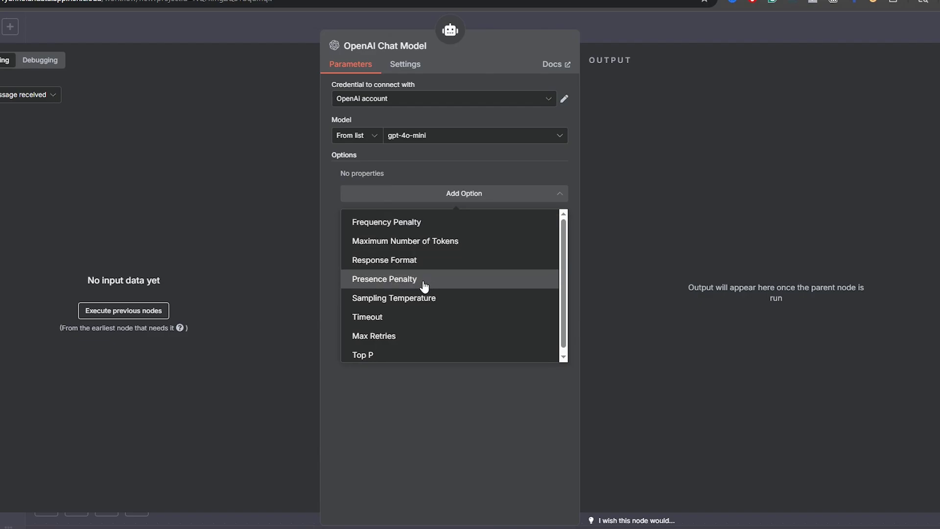
pyautogui.click(406, 223)
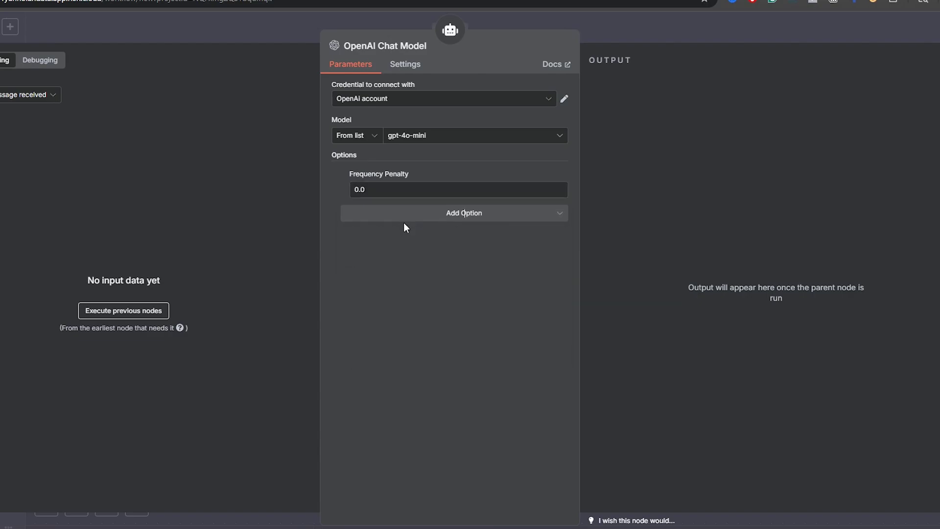
pyautogui.moveTo(415, 174)
pyautogui.click(344, 175)
pyautogui.click(413, 192)
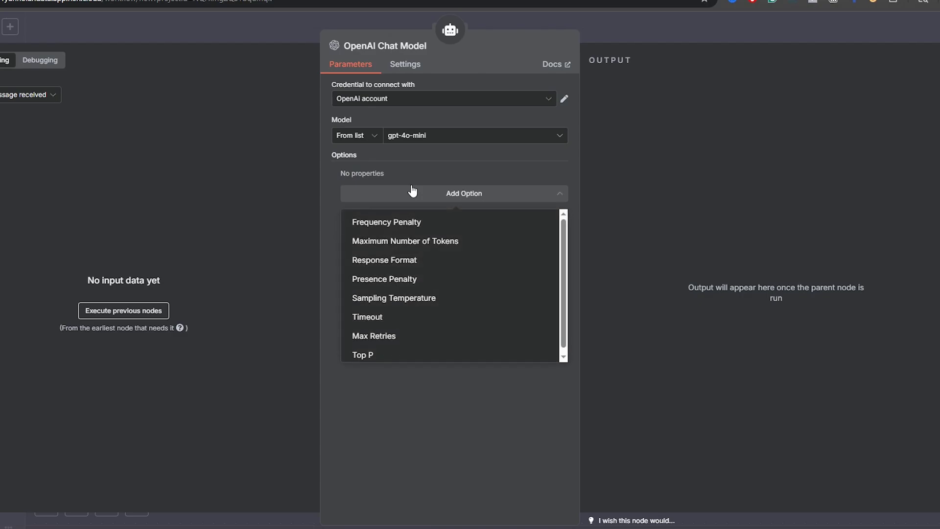
pyautogui.click(409, 280)
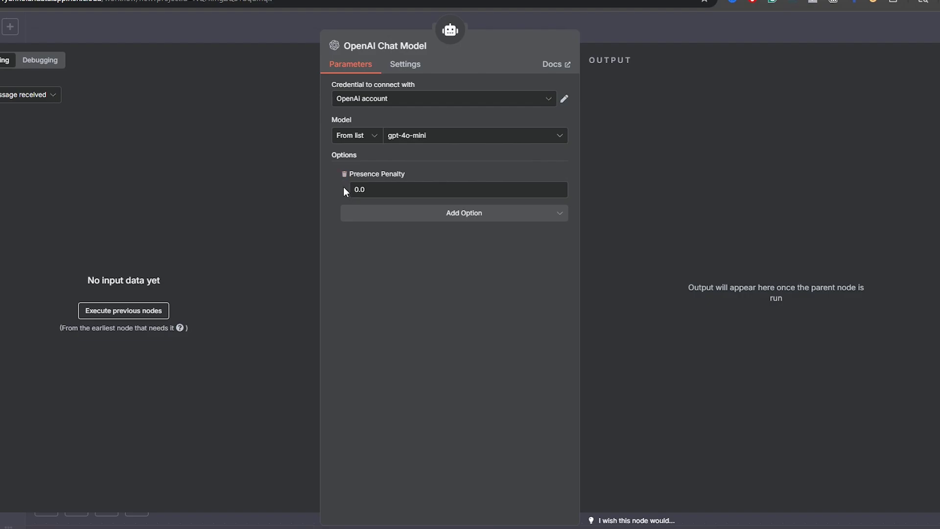
pyautogui.click(345, 171)
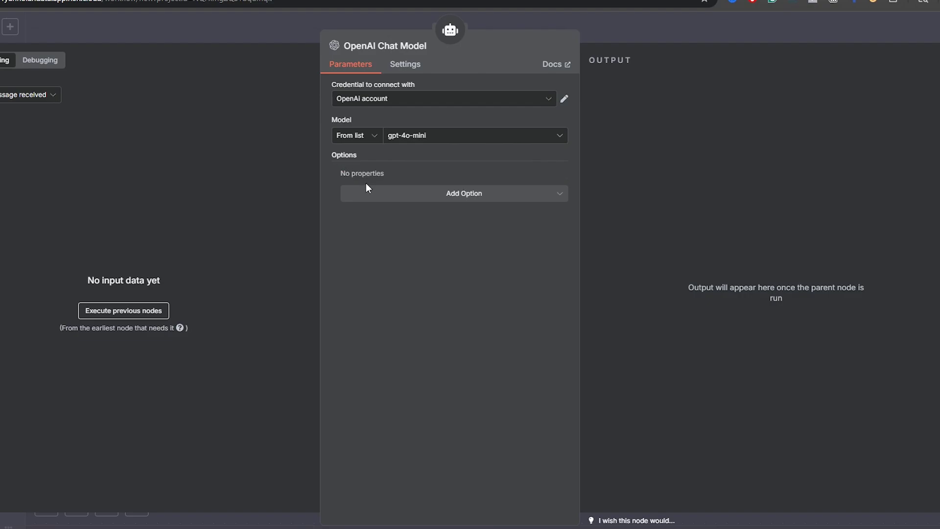
# Step: Add the Timeout option, check the milliseconds-to-seconds conversion on Google, and remove the option from the OpenAI Chat Model
pyautogui.click(380, 193)
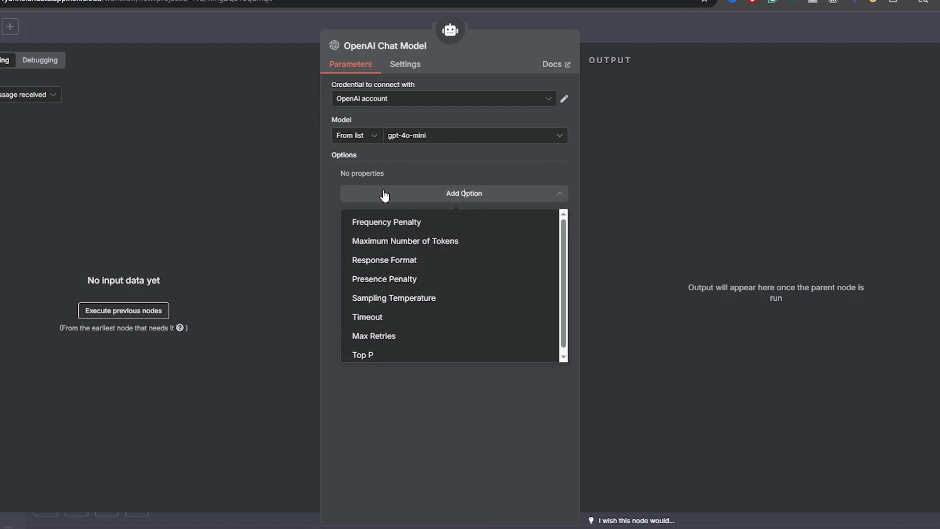
pyautogui.click(390, 318)
pyautogui.moveTo(380, 173)
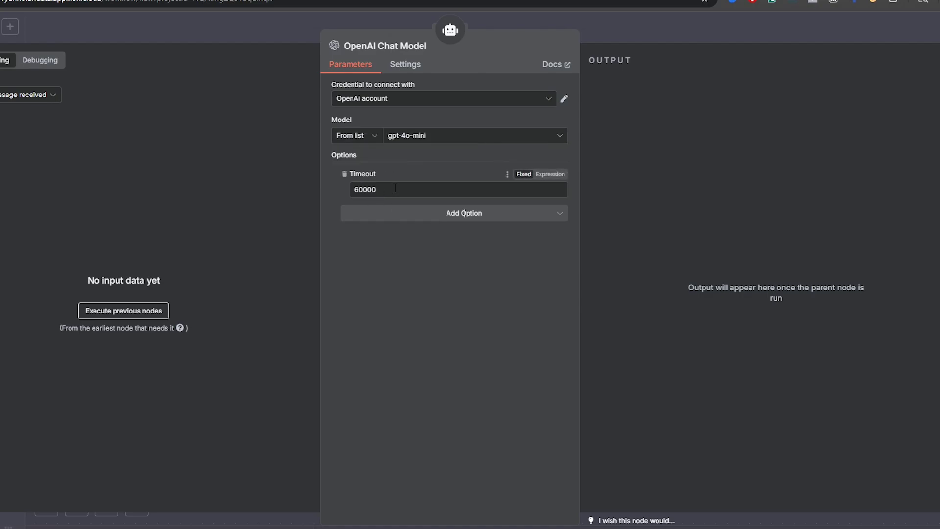
pyautogui.doubleClick(396, 189)
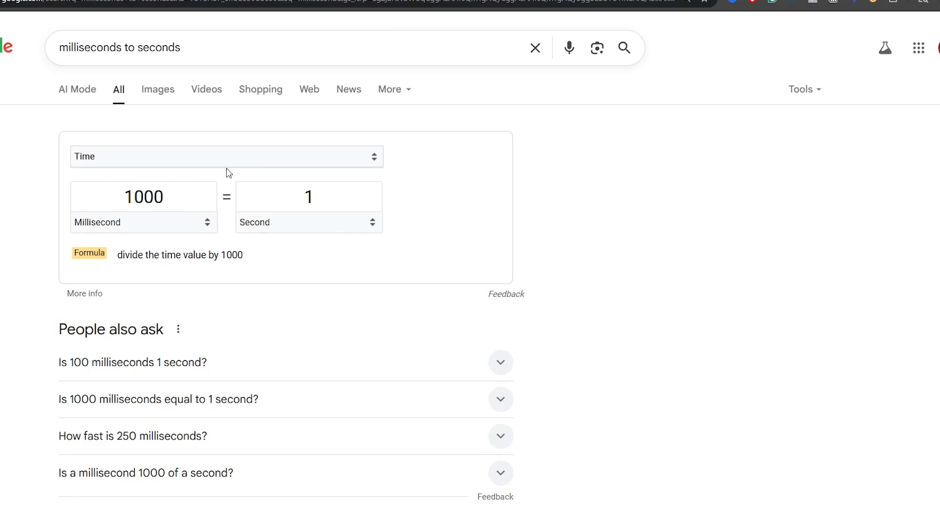
pyautogui.doubleClick(171, 191)
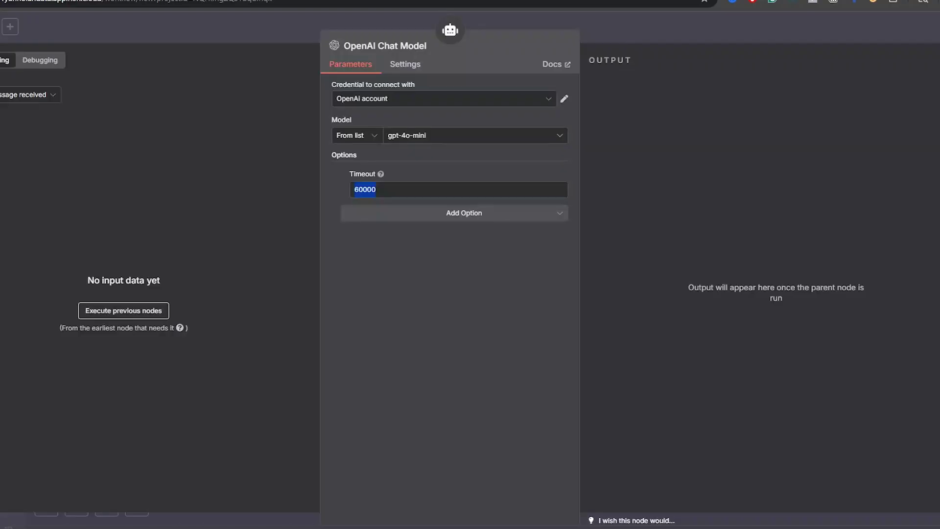
pyautogui.click(382, 189)
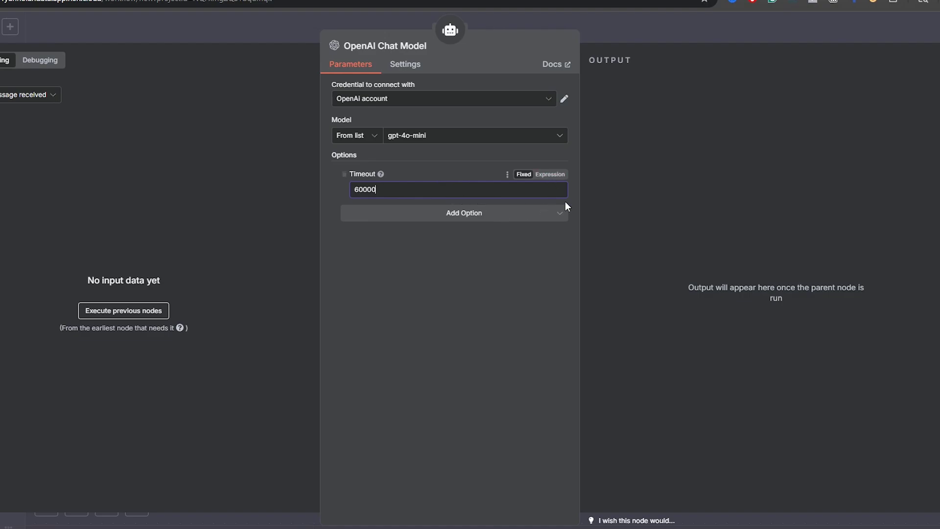
pyautogui.click(346, 174)
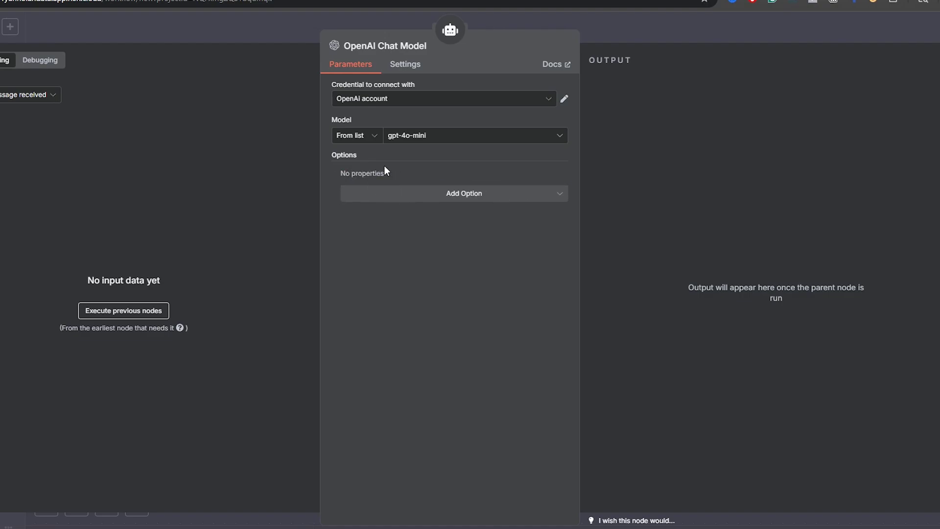
# Step: Look over the chat model's available options, and examine the Simple Memory node's session and context window settings
pyautogui.click(417, 193)
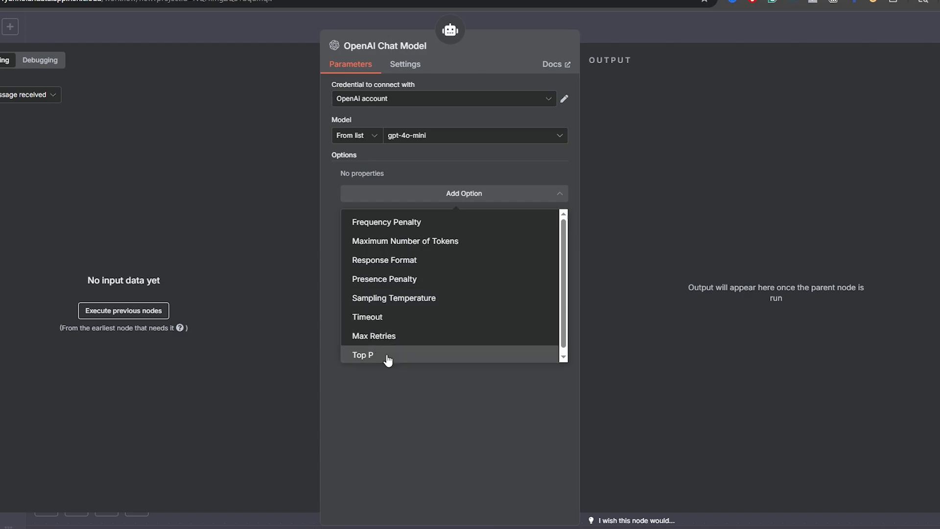
pyautogui.click(625, 19)
pyautogui.doubleClick(517, 390)
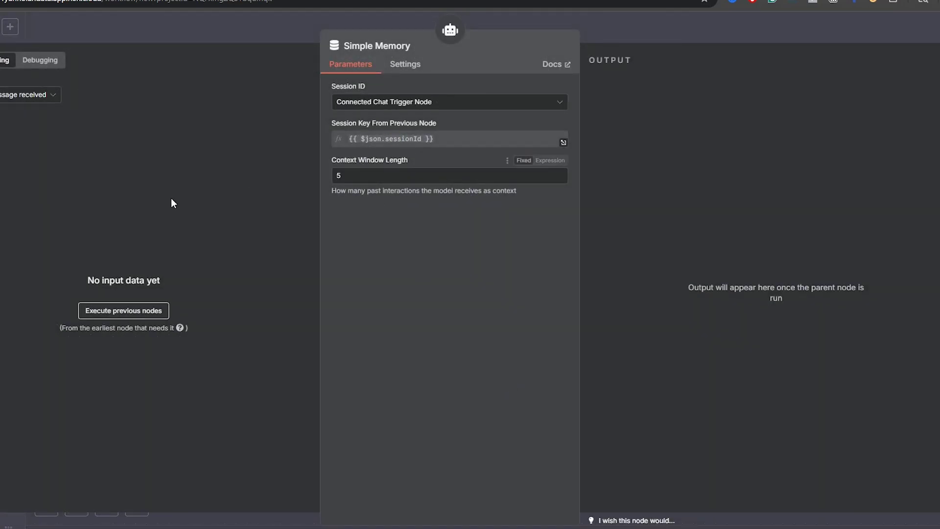
pyautogui.click(709, 35)
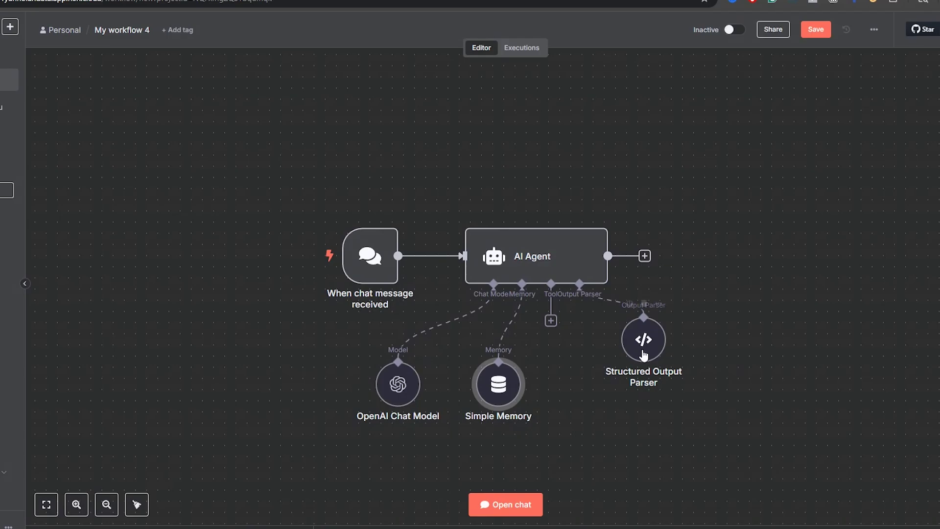
# Step: Move the Structured Output Parser node slightly lower on the canvas and browse the tools available for the AI Agent
pyautogui.moveTo(640, 331); pyautogui.dragTo(628, 364)
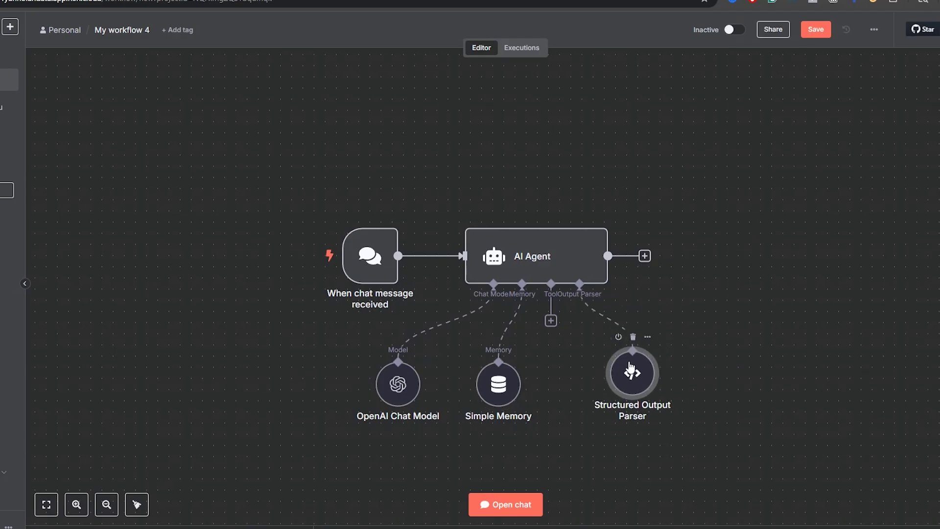
pyautogui.click(551, 320)
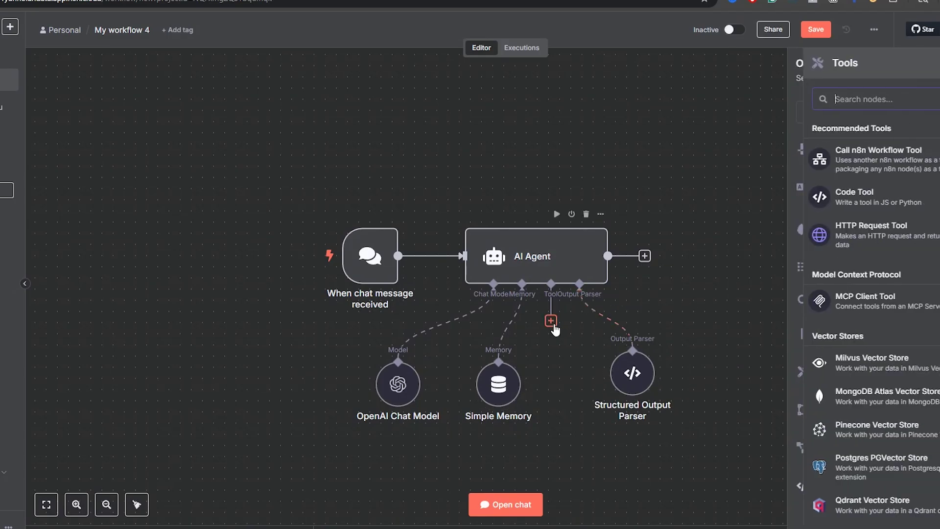
pyautogui.scroll(-15, 880, 354)
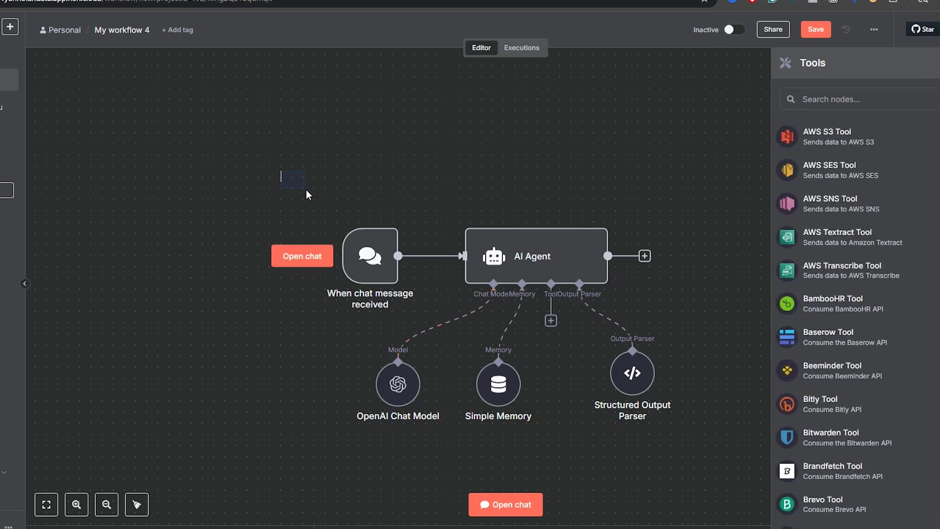
pyautogui.moveTo(286, 173); pyautogui.dragTo(407, 313)
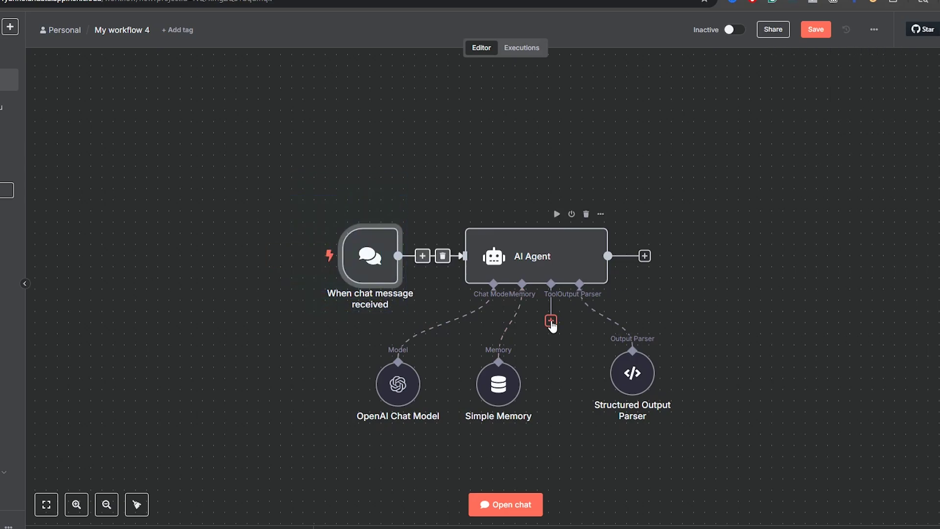
# Step: Review the OpenAI Chat Model settings, then detach the Structured Output Parser from the AI Agent and place it nearer to Simple Memory
pyautogui.doubleClick(397, 384)
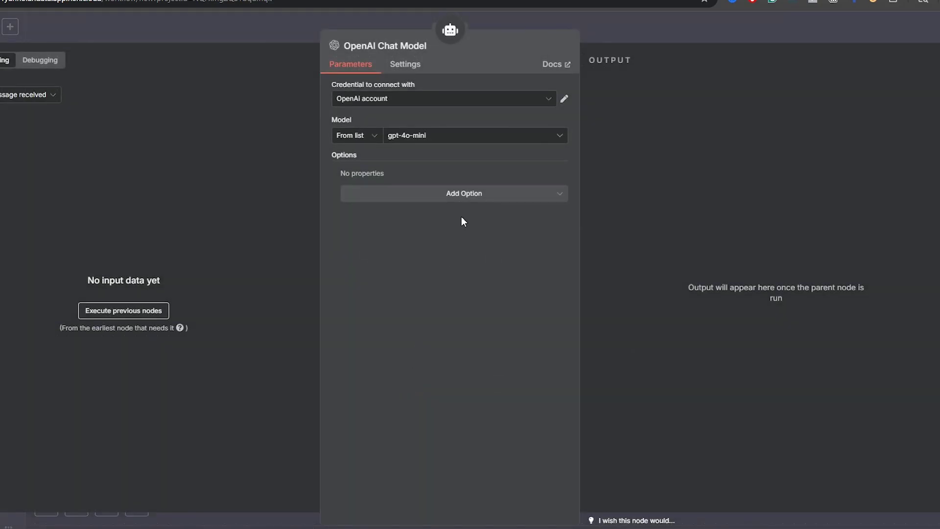
pyautogui.click(600, 30)
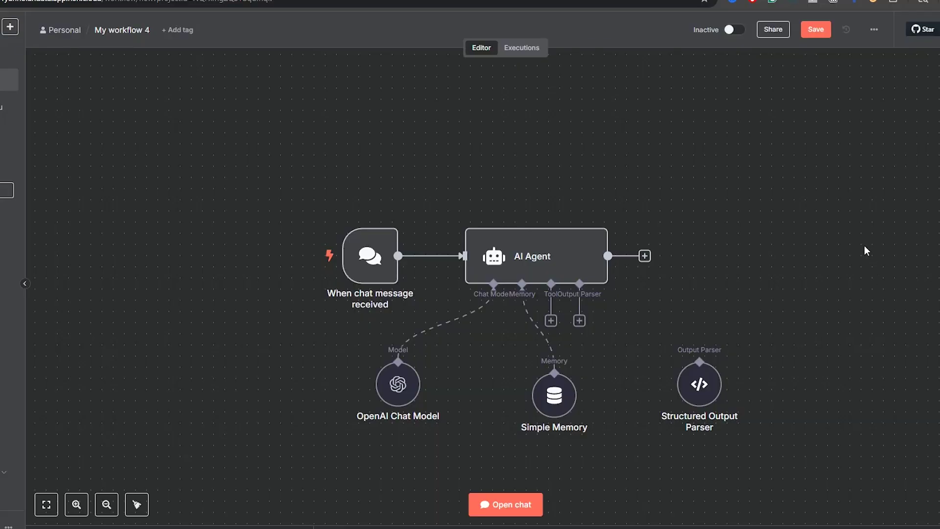
pyautogui.scroll(-3, 798, 196)
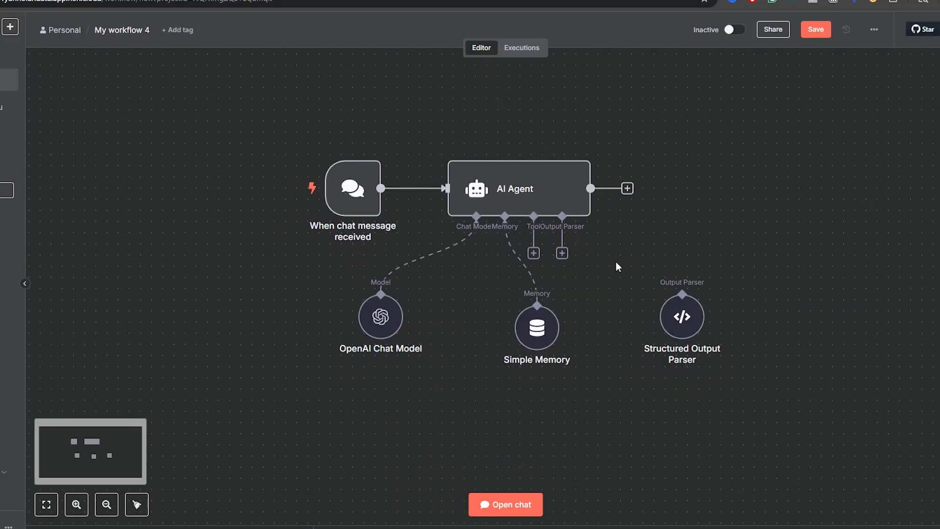
pyautogui.moveTo(695, 309); pyautogui.dragTo(650, 286)
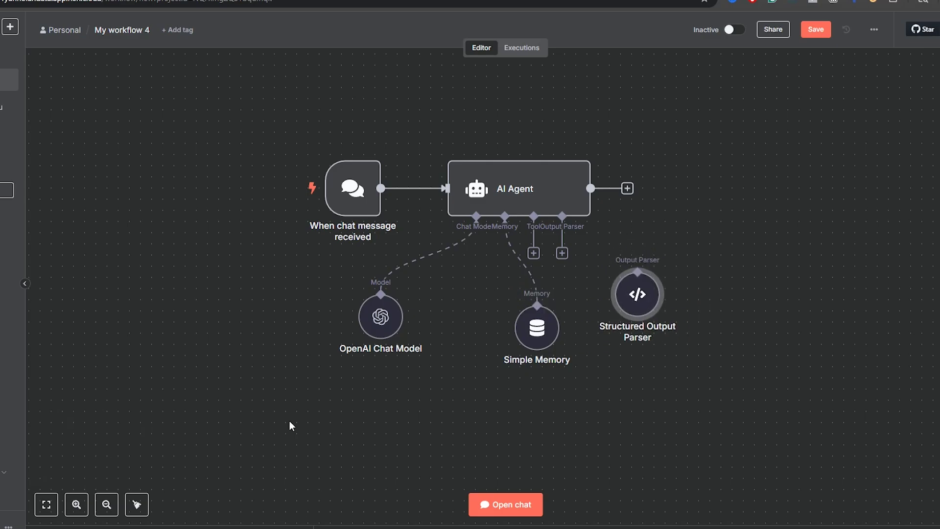
# Step: Open the workflow's test chat and move the Simple Memory node closer to the OpenAI Chat Model
pyautogui.moveTo(339, 213)
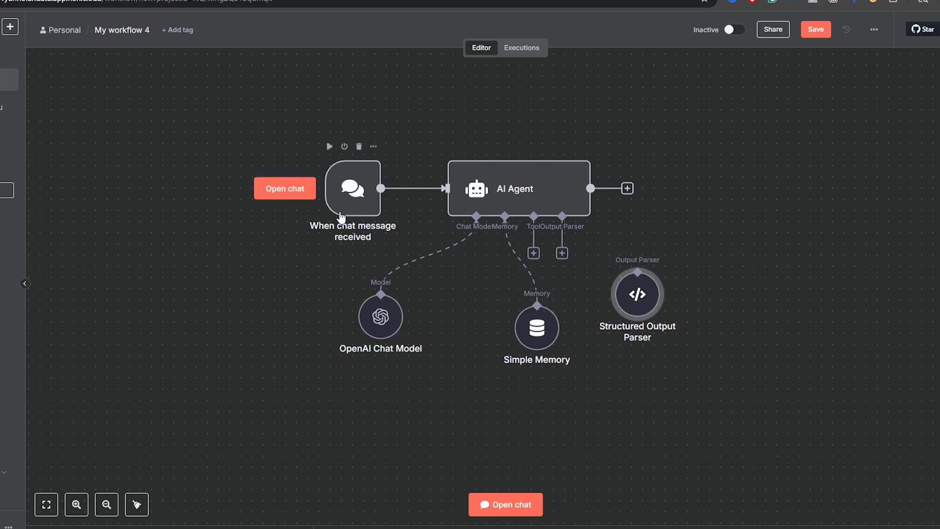
pyautogui.click(298, 191)
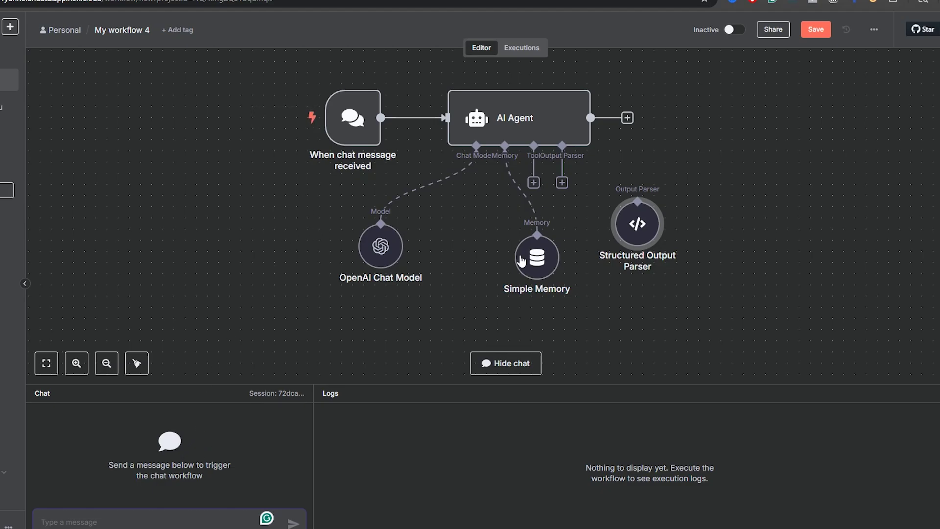
pyautogui.moveTo(521, 262); pyautogui.dragTo(491, 259)
# Step: Review the parameters of the Simple Memory and OpenAI Chat Model nodes, returning to the canvas
pyautogui.doubleClick(491, 260)
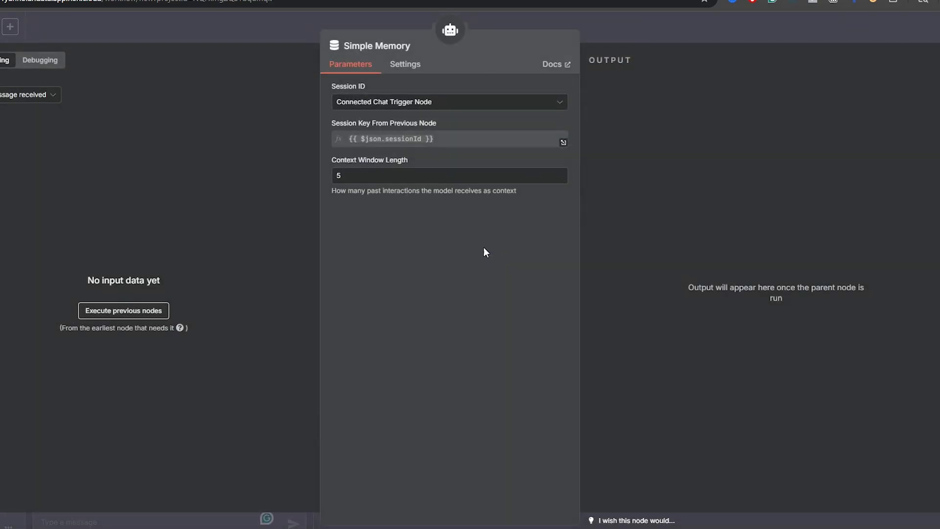
pyautogui.click(621, 35)
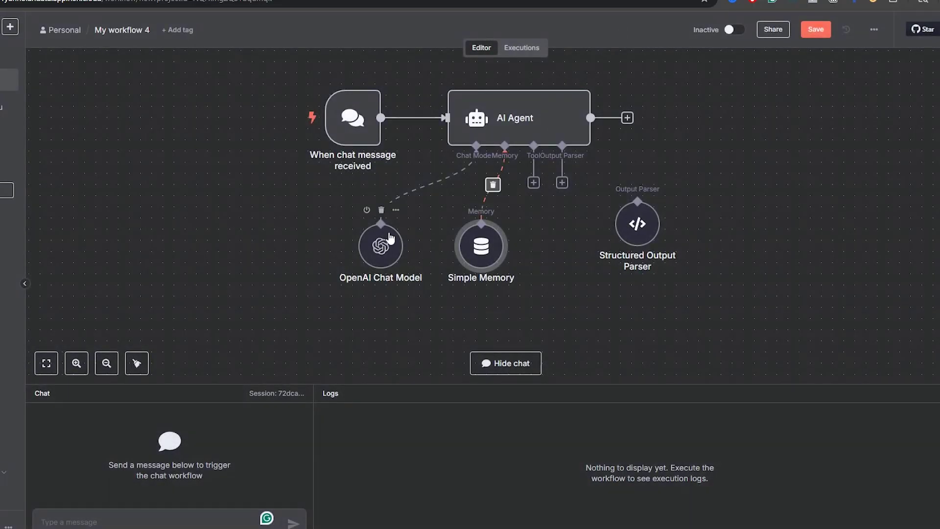
pyautogui.doubleClick(381, 246)
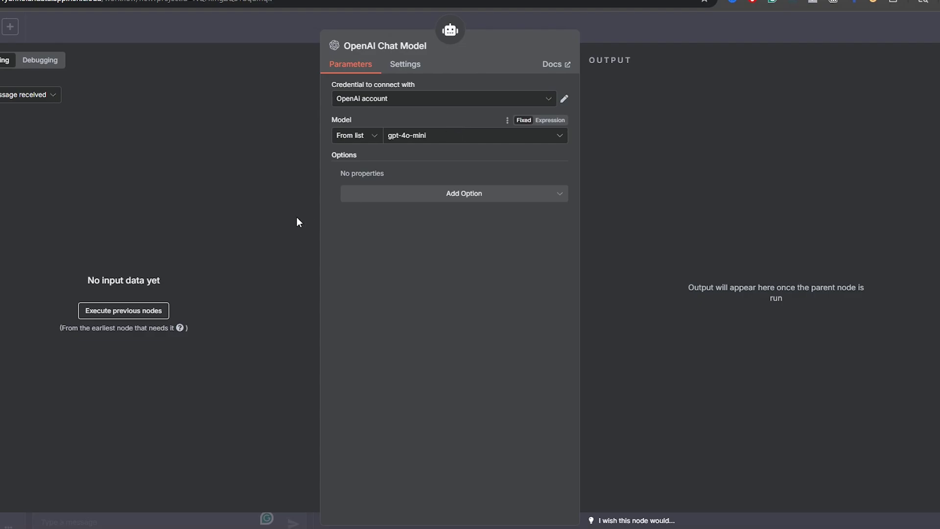
pyautogui.click(628, 13)
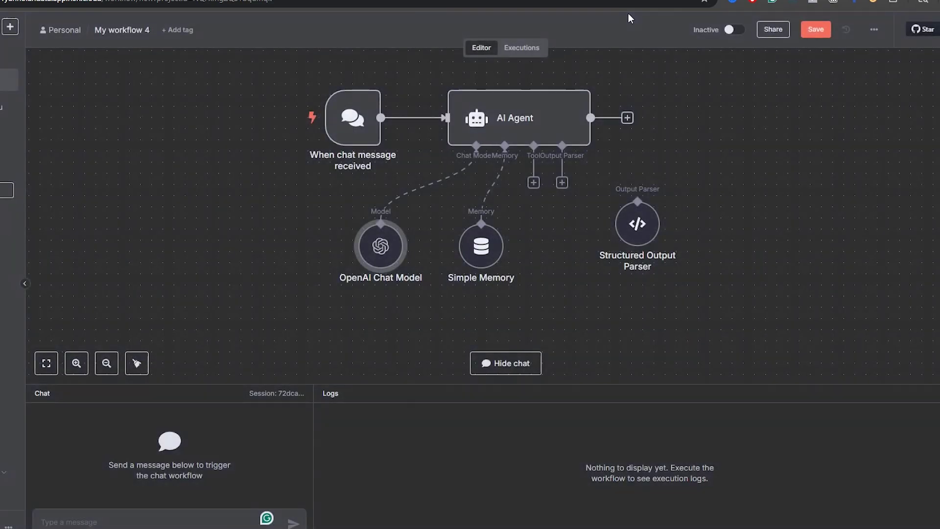
# Step: Ask the AI Agent in the test chat: "What is the most popular black sabbath song"
pyautogui.click(70, 520)
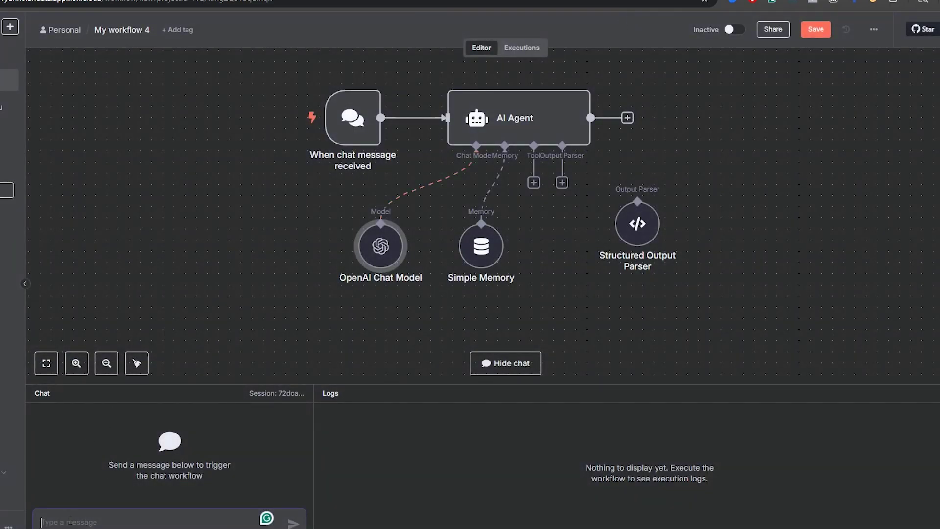
pyautogui.write('What is th')
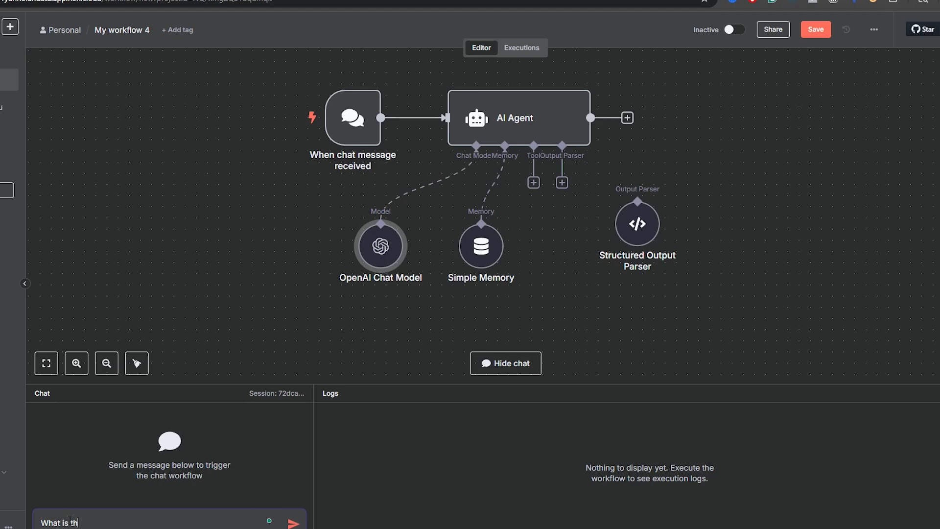
pyautogui.write('e most popular black s')
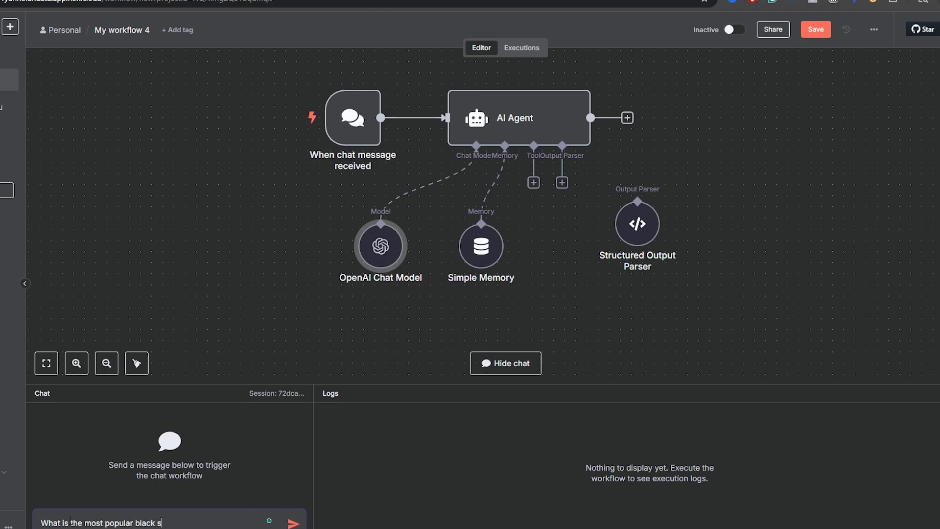
pyautogui.write('abbath')
pyautogui.write('song')
pyautogui.click(295, 520)
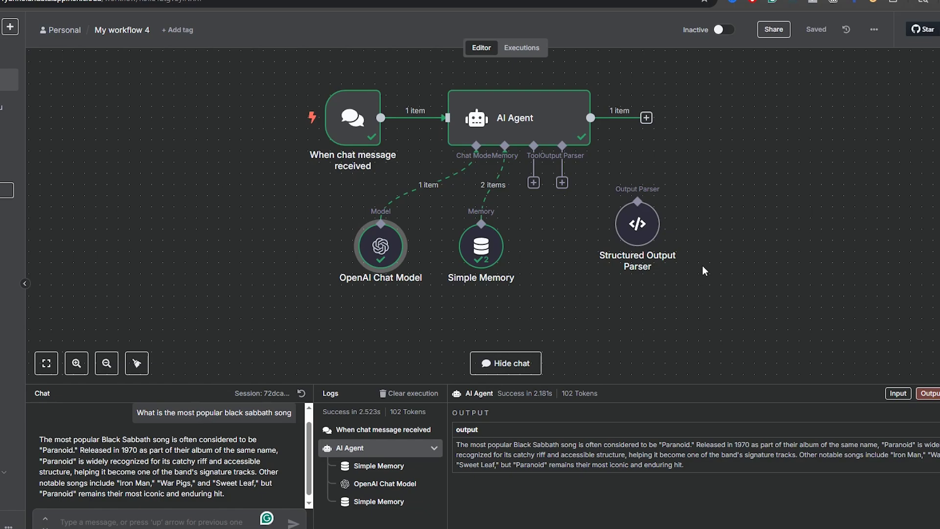
# Step: Move the Structured Output Parser closer to Simple Memory, connected to the AI Agent's Output Parser input, and open its parameters
pyautogui.moveTo(643, 213); pyautogui.dragTo(609, 236)
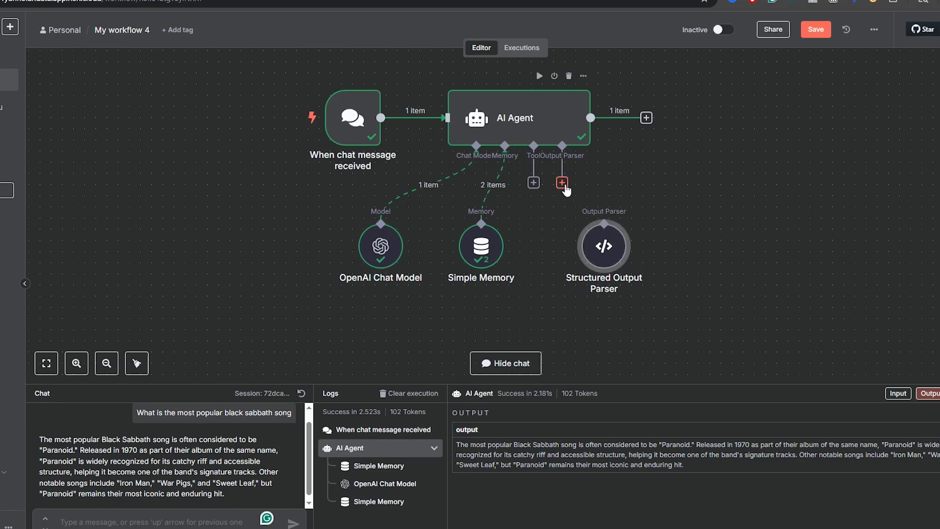
pyautogui.moveTo(563, 184); pyautogui.dragTo(604, 230)
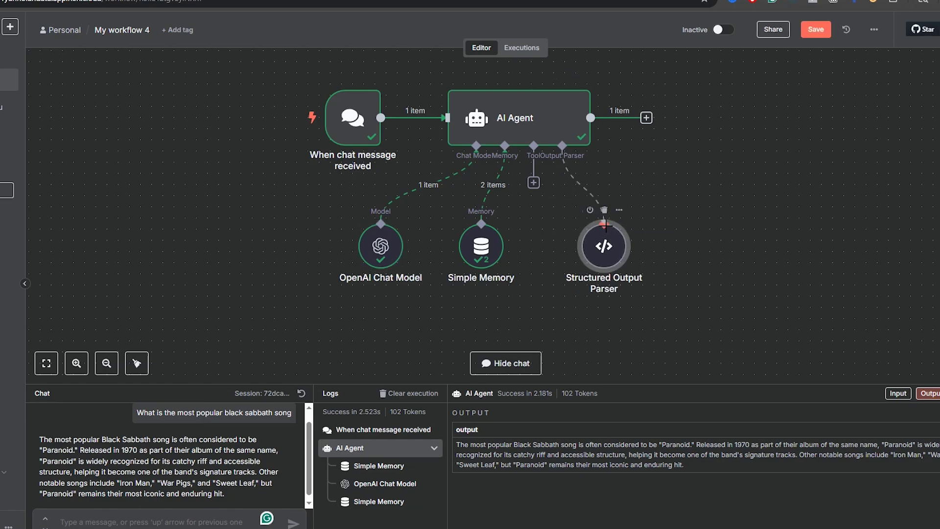
pyautogui.doubleClick(619, 248)
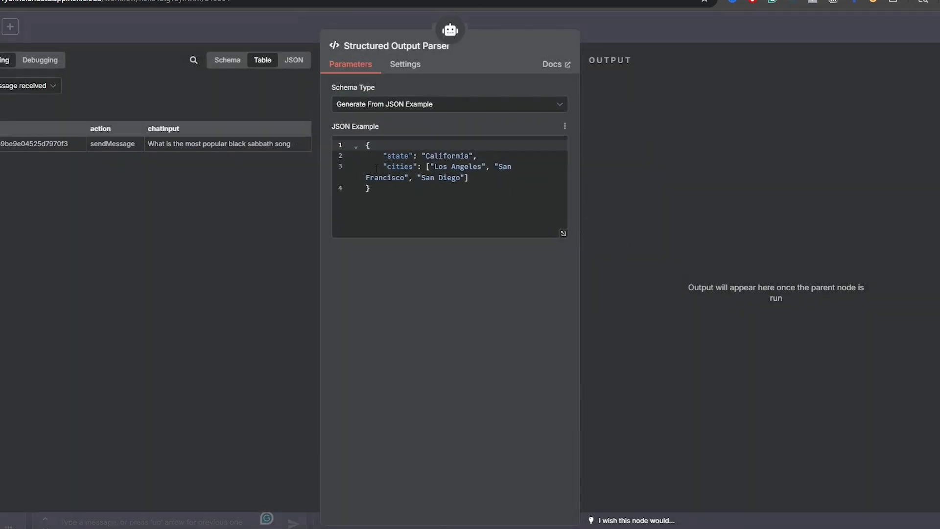
# Step: Change the first entry of the parser's JSON example to "Song": "Blackened"
pyautogui.doubleClick(398, 156)
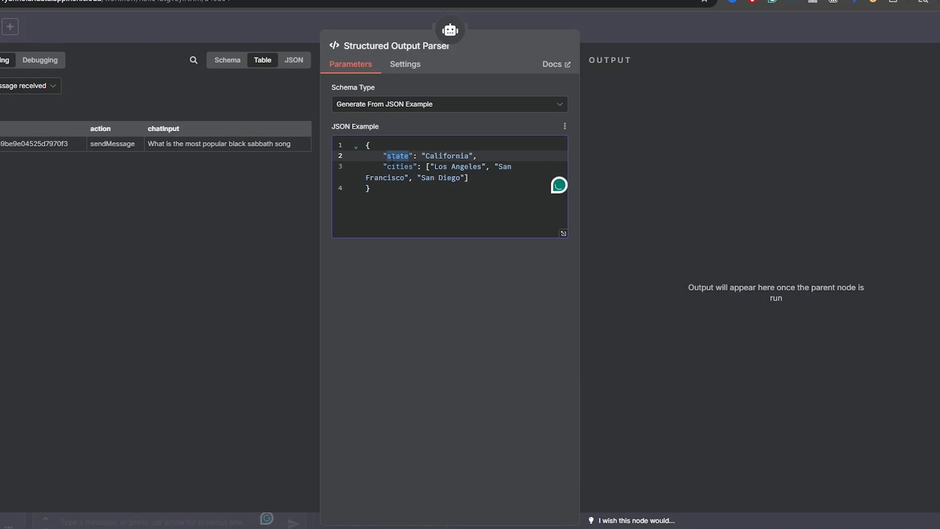
pyautogui.write('Son')
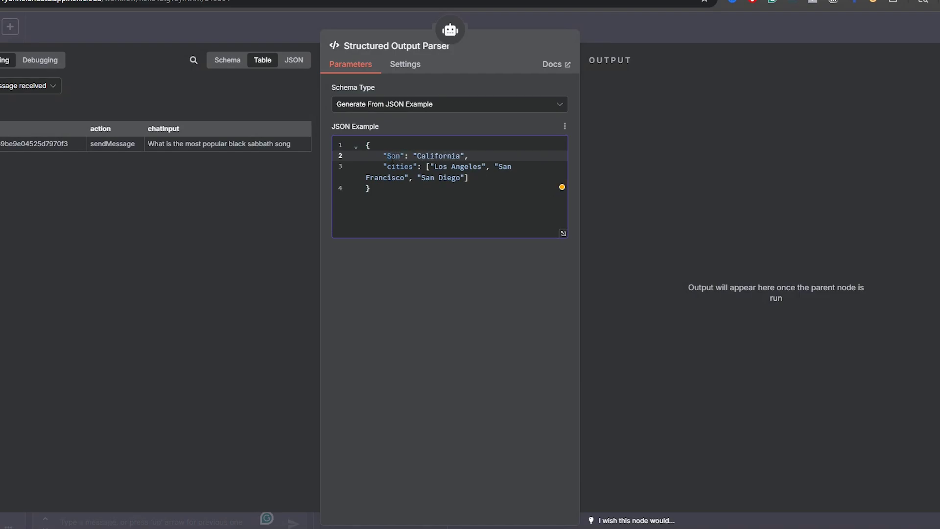
pyautogui.write('g')
pyautogui.doubleClick(441, 157)
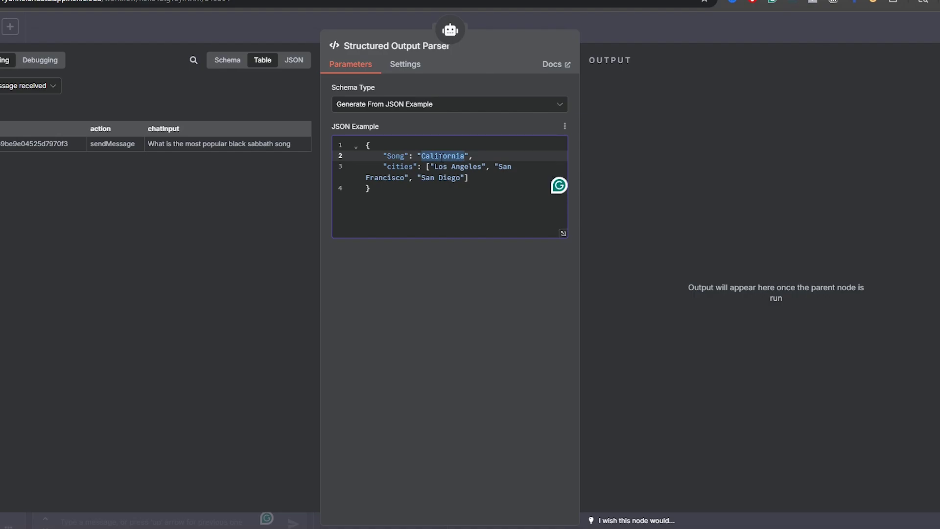
pyautogui.write('Blacke')
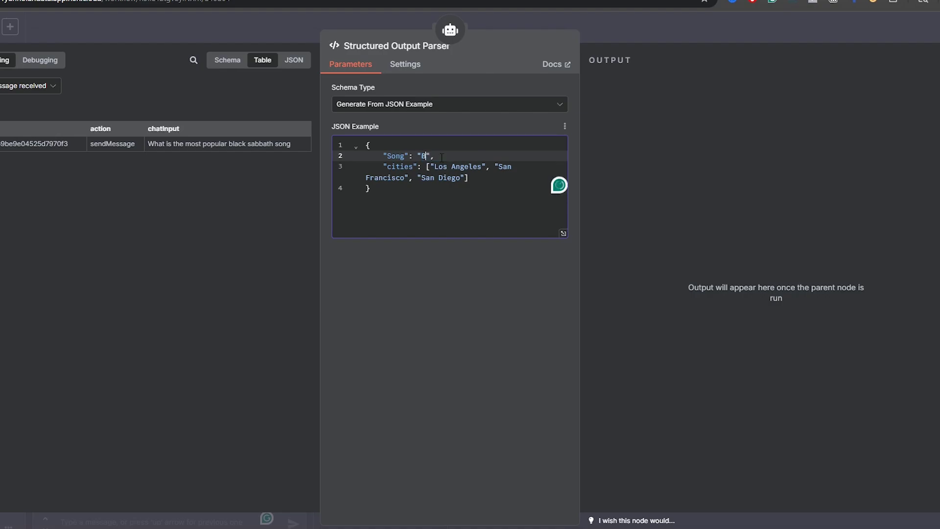
pyautogui.write('ned')
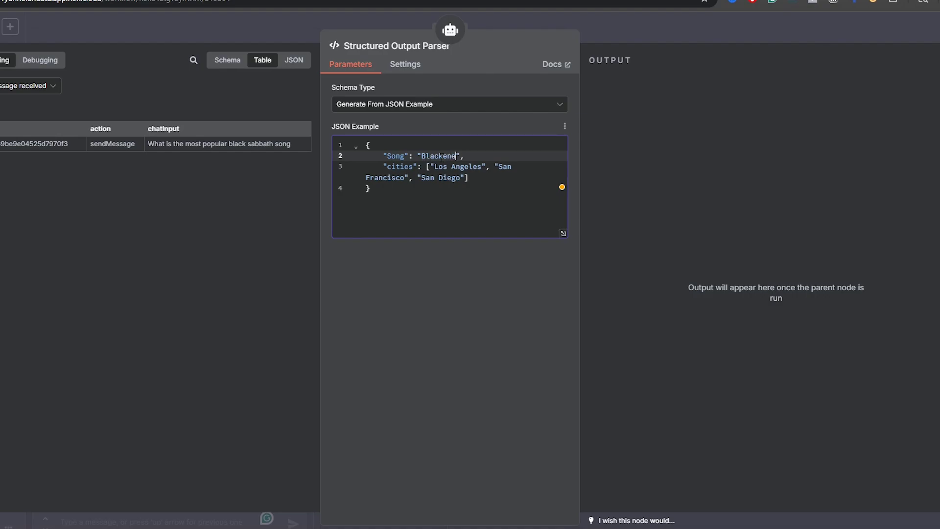
pyautogui.doubleClick(399, 167)
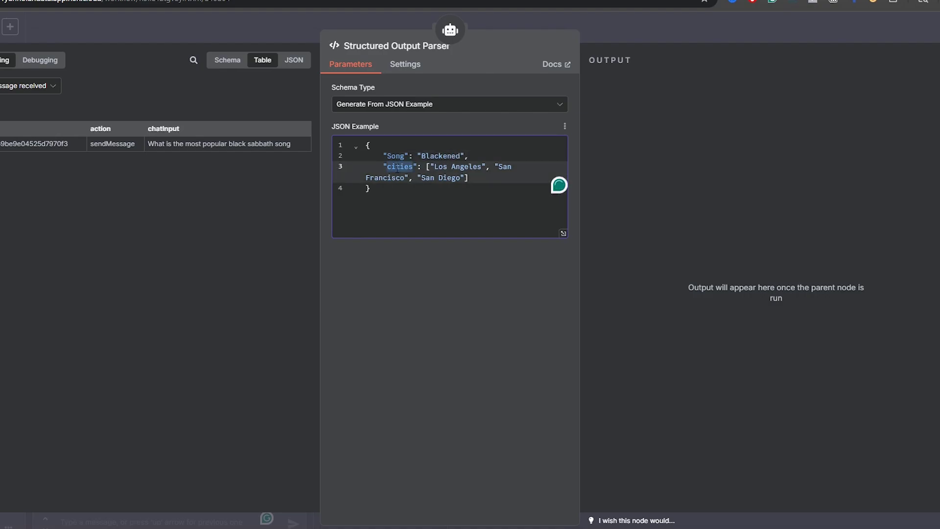
# Step: Set the first entry of the parser's JSON example to "Album": "Master of Puppets"
pyautogui.doubleClick(394, 156)
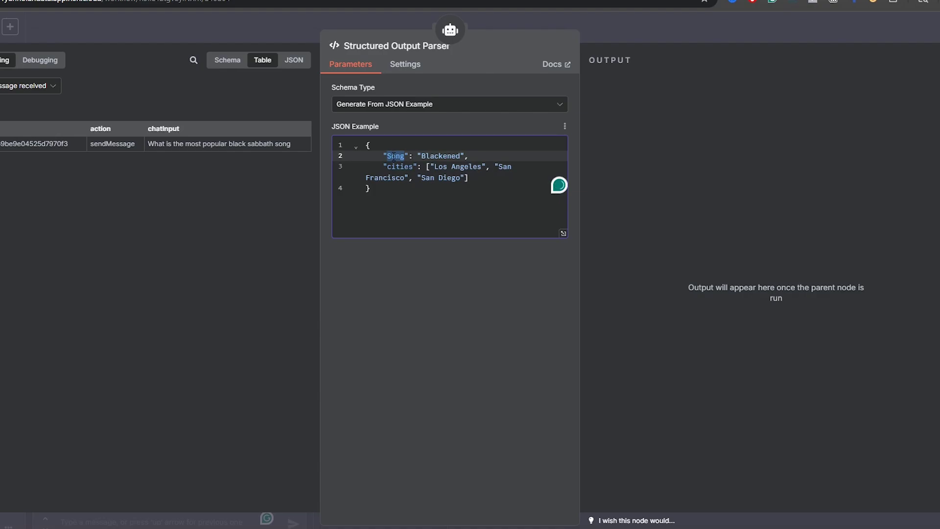
pyautogui.write('Albu')
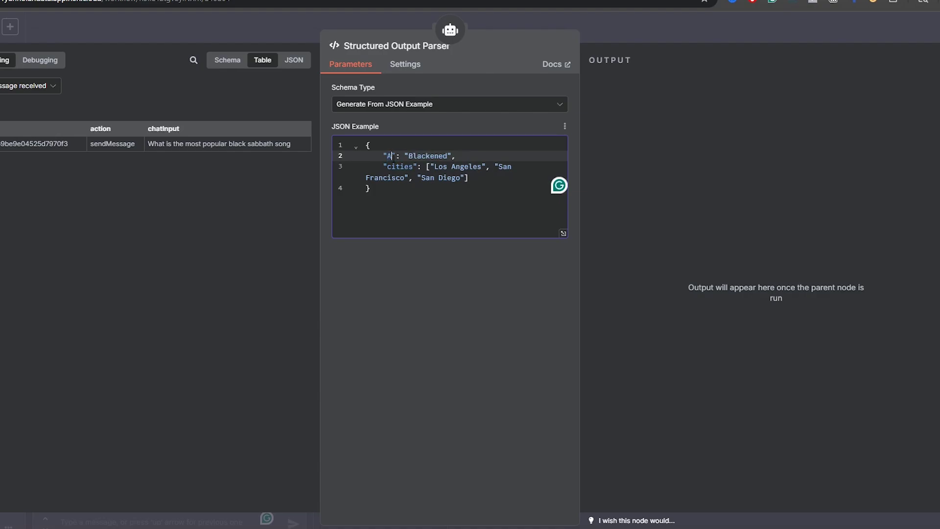
pyautogui.write('m')
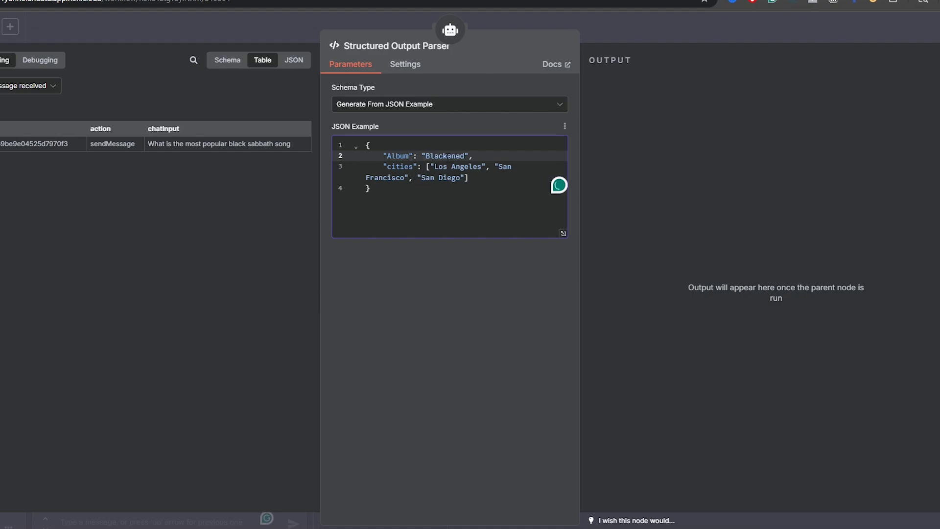
pyautogui.doubleClick(445, 156)
pyautogui.write('Master of Puppet')
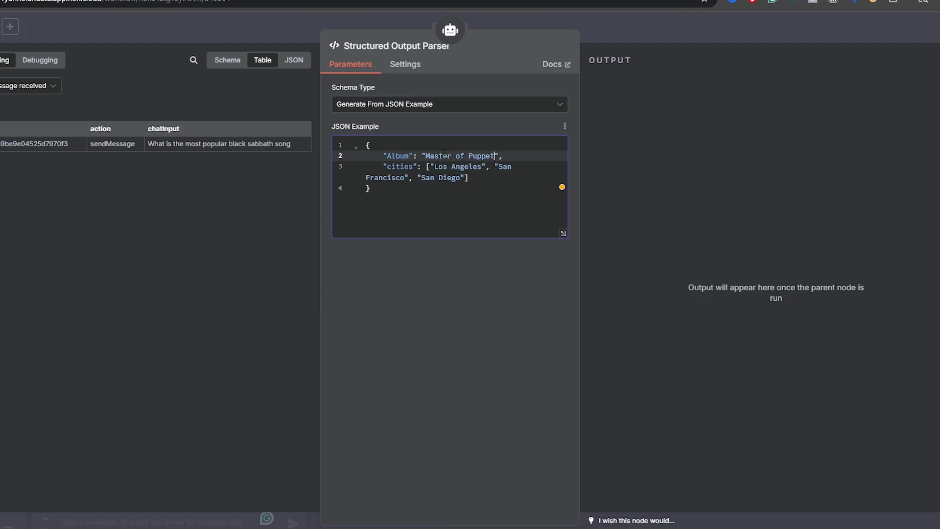
pyautogui.write('s')
# Step: Replace the cities entry and its list in the JSON example with "Sales": "10,000,000"
pyautogui.click(396, 166)
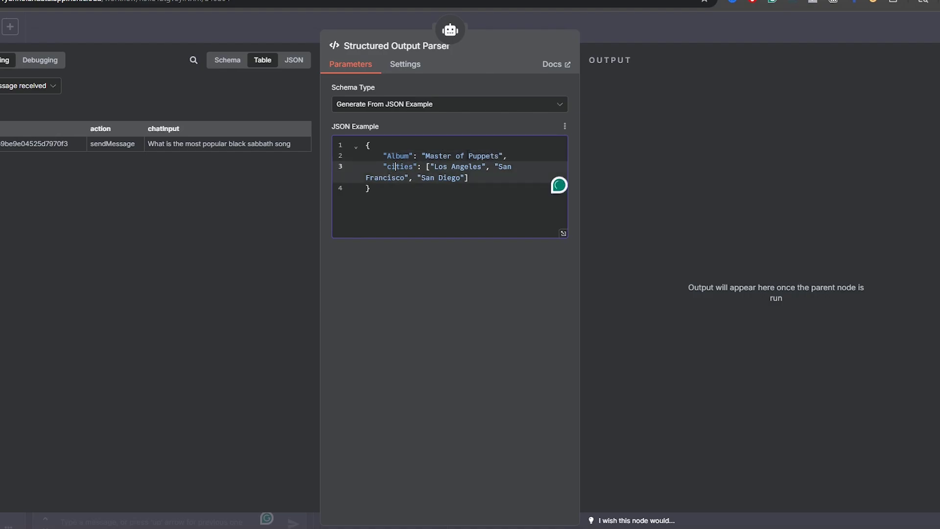
pyautogui.doubleClick(398, 166)
pyautogui.write('Sales')
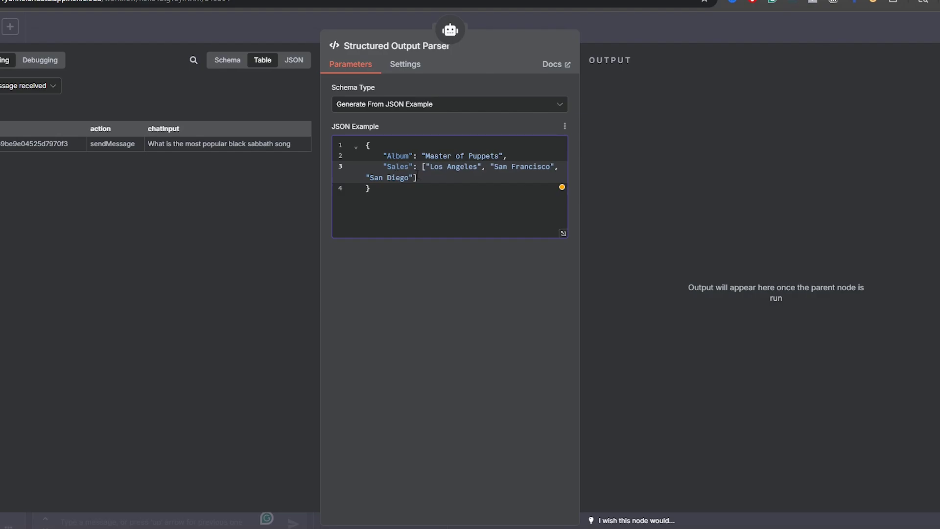
pyautogui.moveTo(417, 177); pyautogui.dragTo(419, 167)
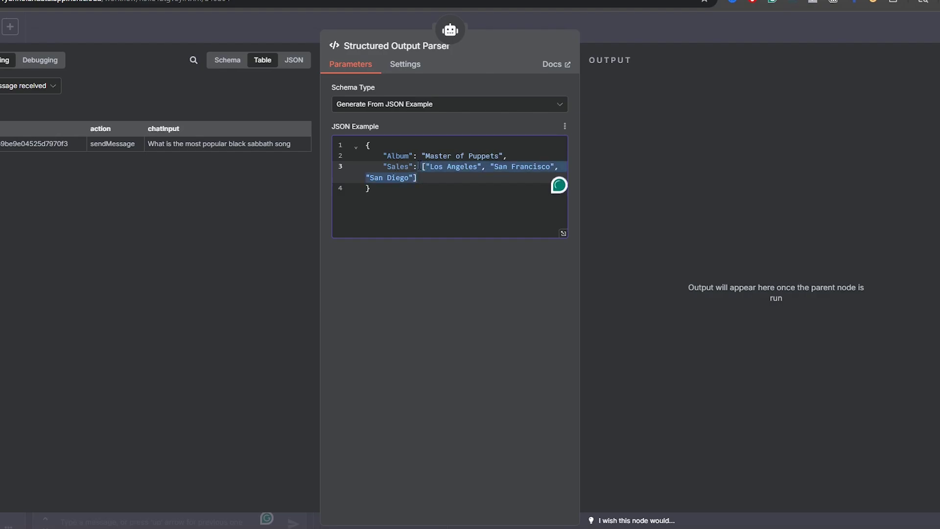
pyautogui.press('BackSpace')
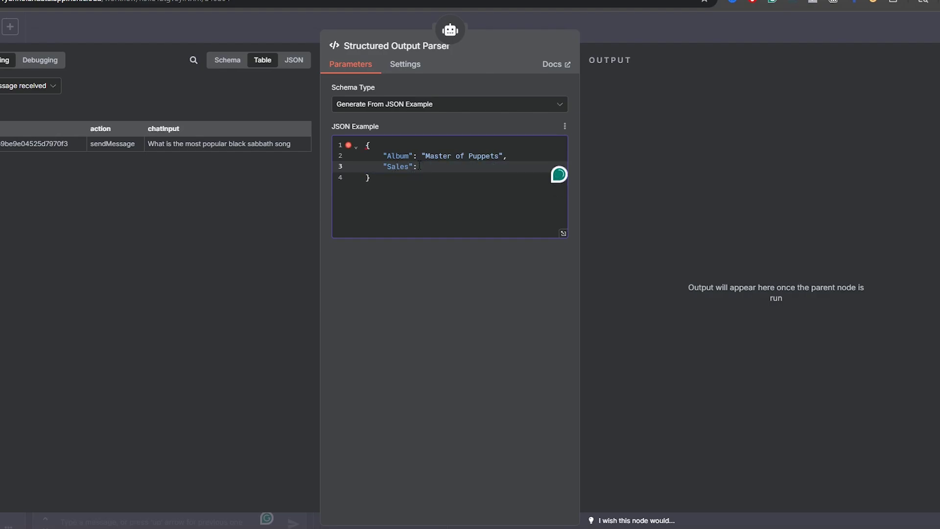
pyautogui.write('""')
pyautogui.click(425, 166)
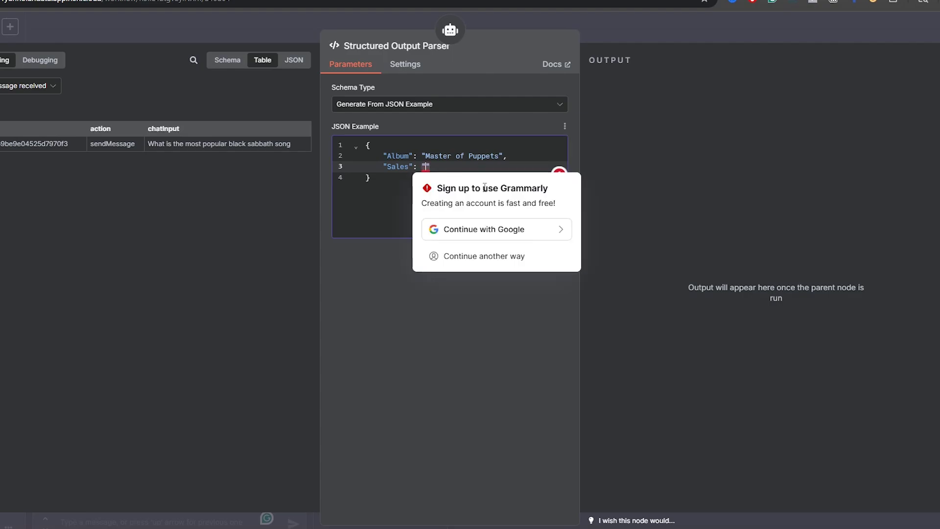
pyautogui.write('10,000')
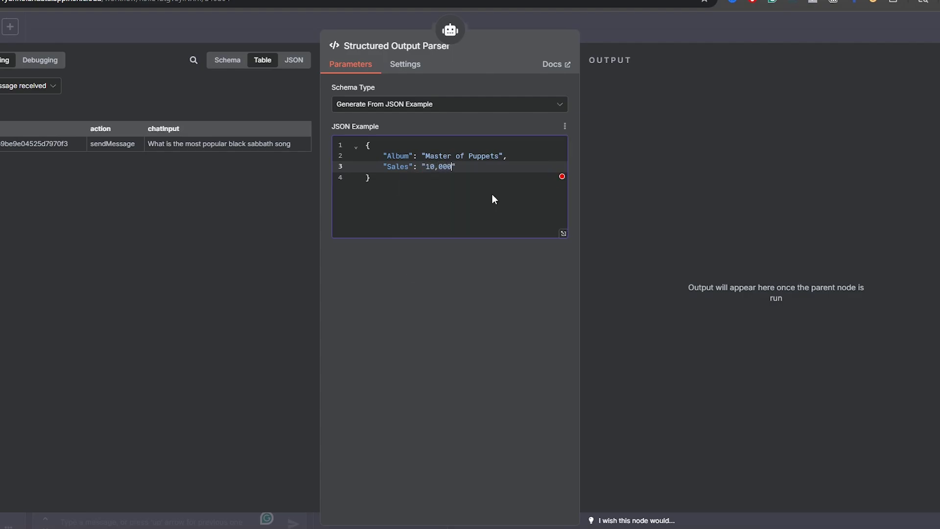
pyautogui.write(',000')
# Step: Review the Album and Sales entries of the JSON example and return to the canvas
pyautogui.doubleClick(398, 155)
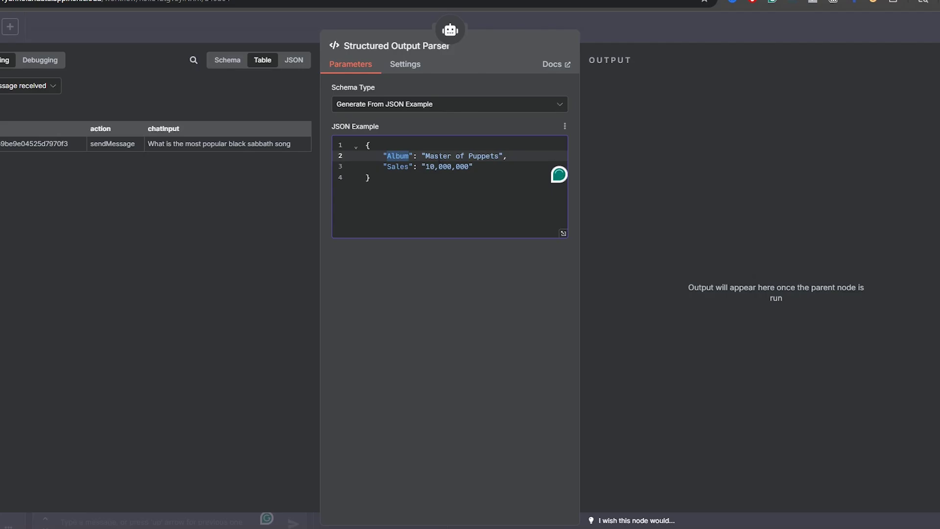
pyautogui.moveTo(425, 155); pyautogui.dragTo(499, 156)
pyautogui.doubleClick(400, 168)
pyautogui.click(471, 174)
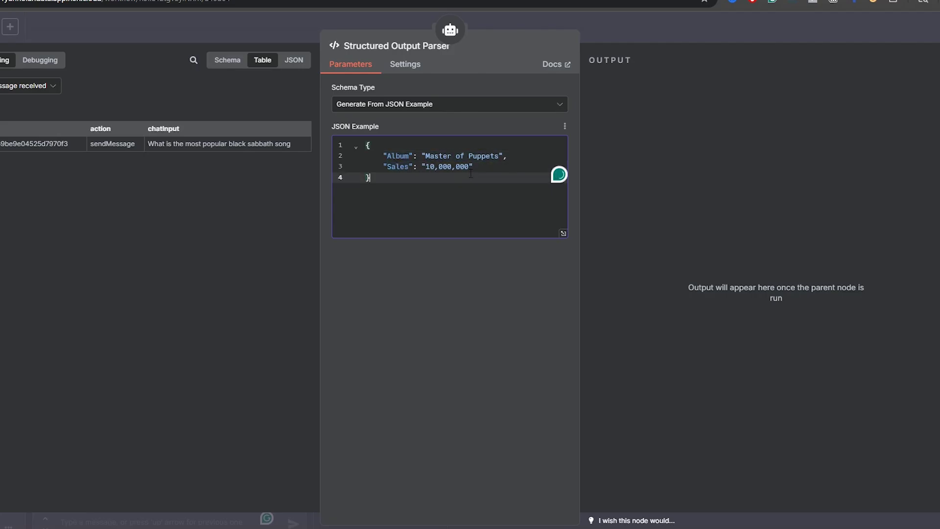
pyautogui.click(599, 28)
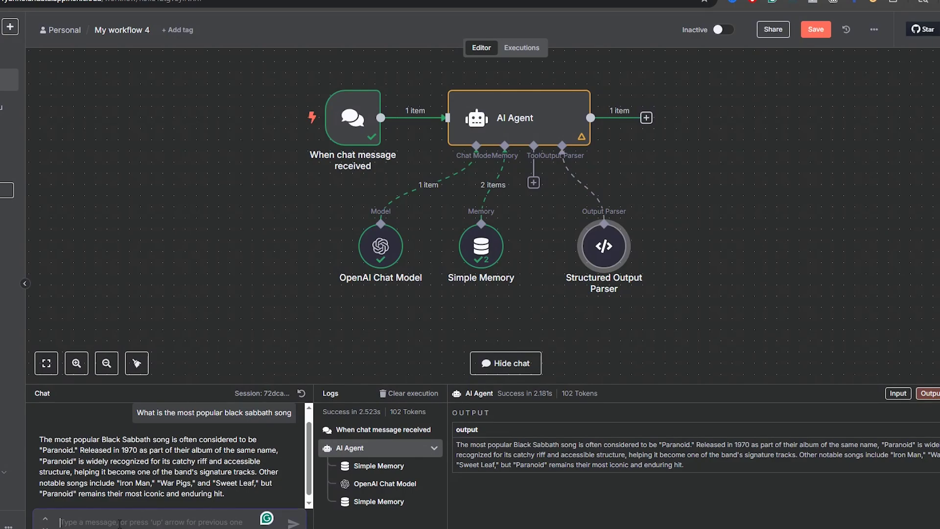
# Step: Send the test chat message "What is the most popular Black Sabbath album and it's worldwide sales", rechecking the parser's JSON example before sending
pyautogui.write('What')
pyautogui.write(' w')
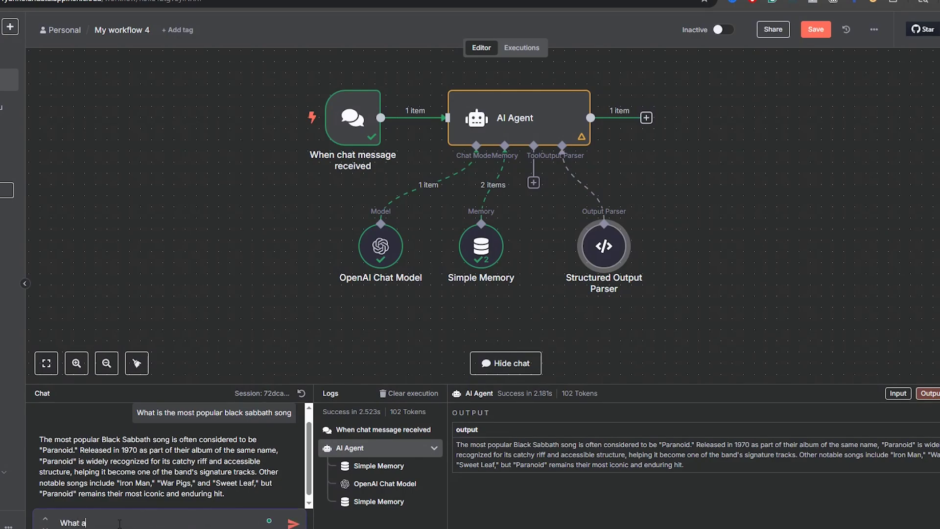
pyautogui.press('BackSpace')
pyautogui.write('is the most popular Black Sabbath')
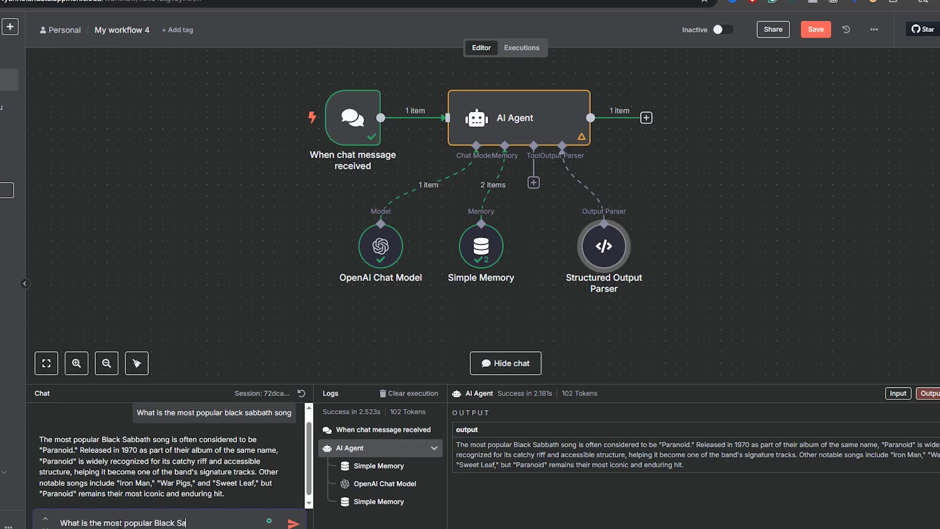
pyautogui.write(" album and it's")
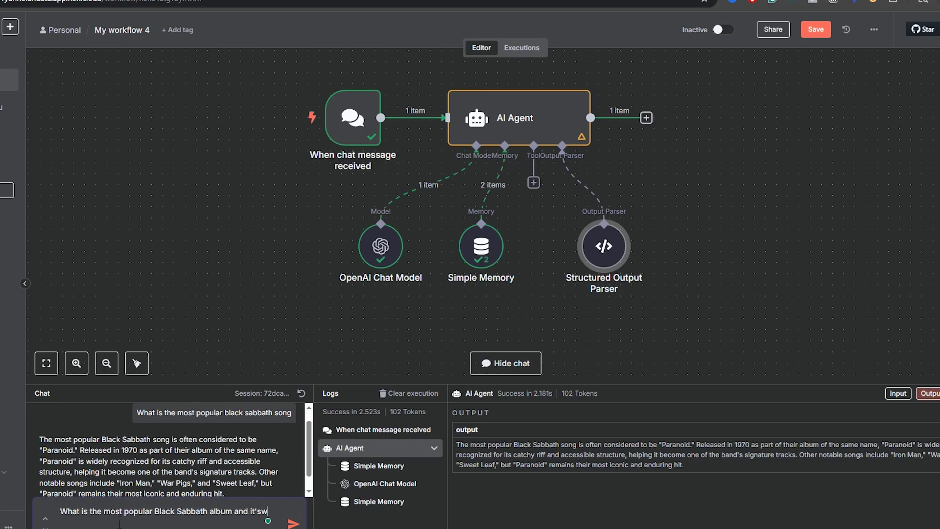
pyautogui.write(' worldwide sales')
pyautogui.moveTo(591, 272)
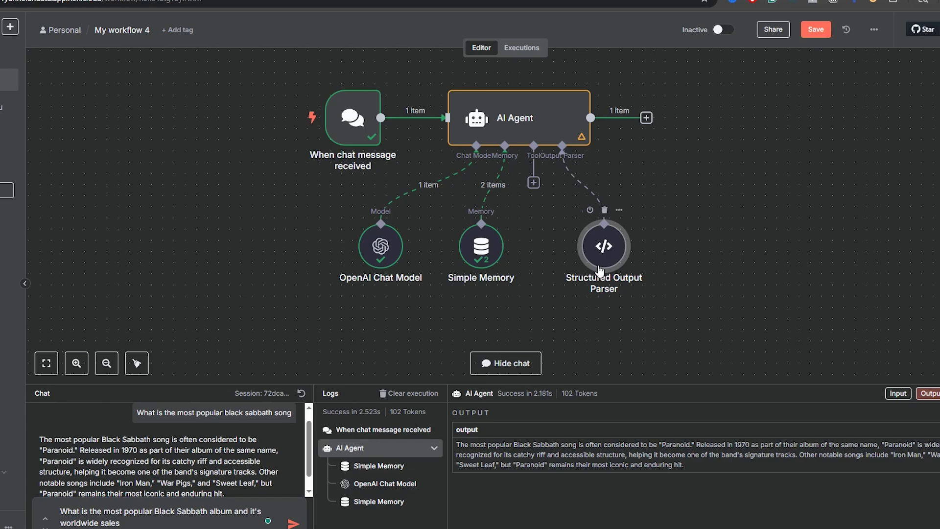
pyautogui.doubleClick(599, 266)
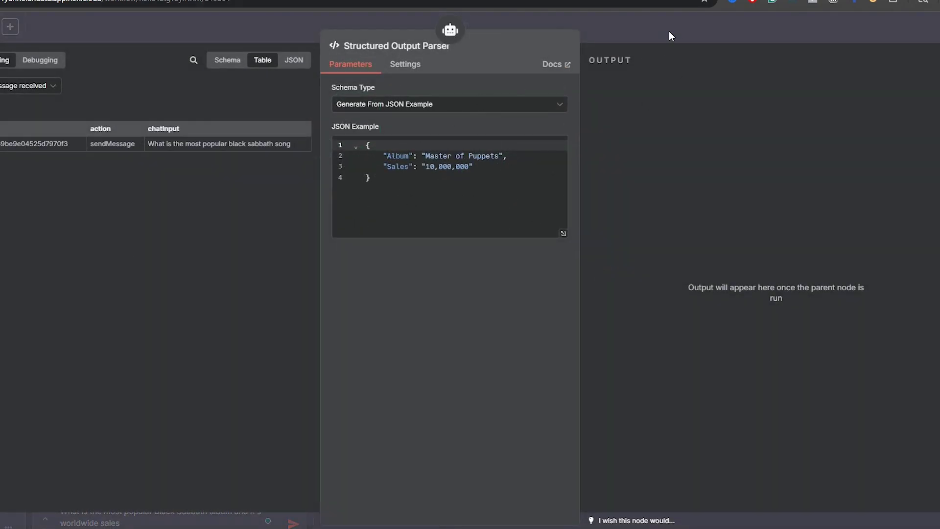
pyautogui.click(670, 12)
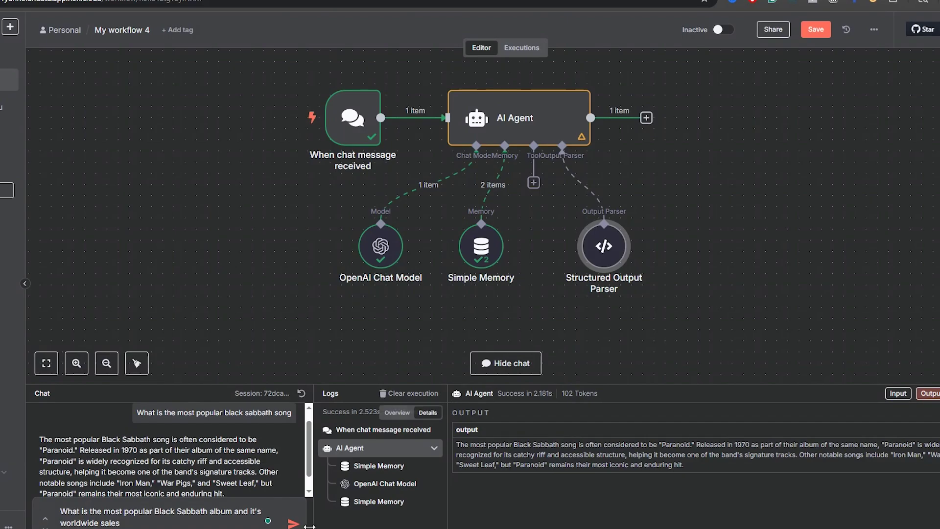
pyautogui.press('Return')
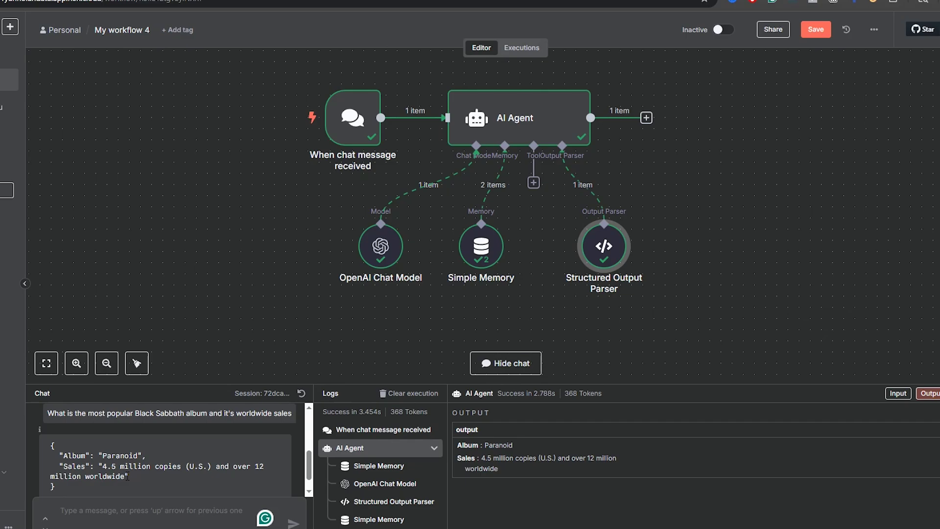
# Step: Compare the Structured Output Parser's output with the Sales value in its JSON example
pyautogui.doubleClick(591, 261)
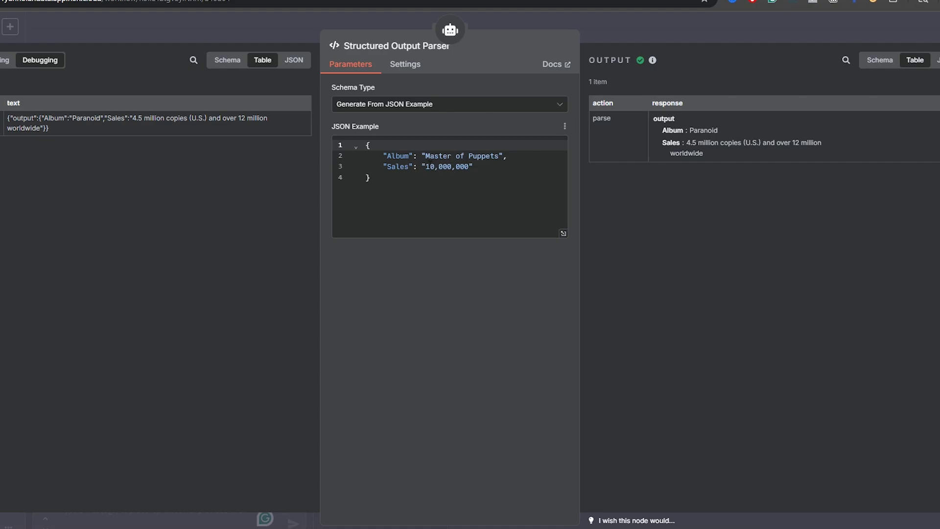
pyautogui.moveTo(425, 167); pyautogui.dragTo(469, 167)
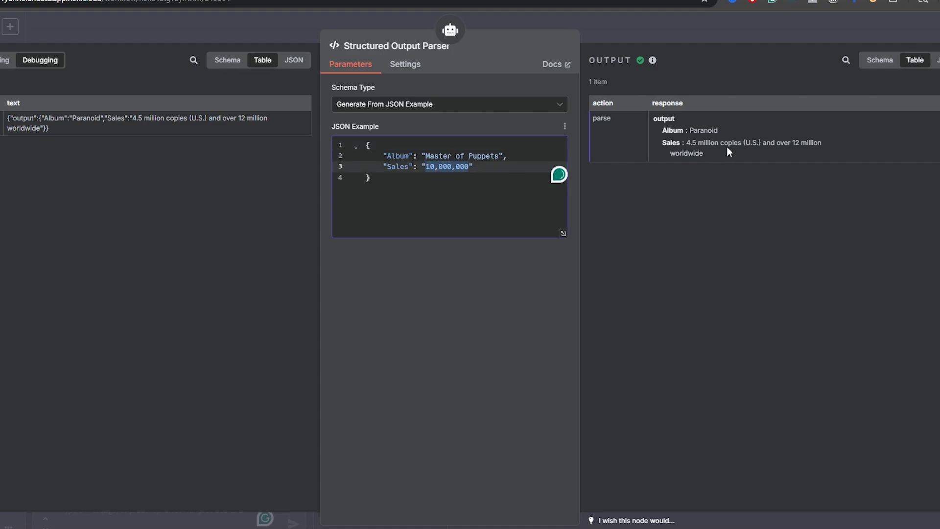
# Step: Recheck the parser's Sales output, return to the canvas, and reuse the previous chat message with "Judas Priest" in place of "Black Sabbath"
pyautogui.moveTo(687, 142); pyautogui.dragTo(706, 152)
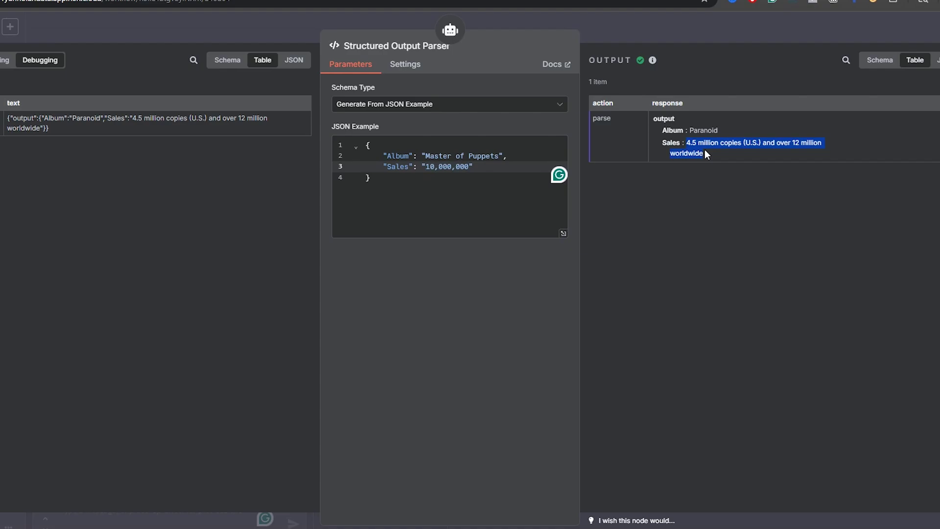
pyautogui.click(703, 33)
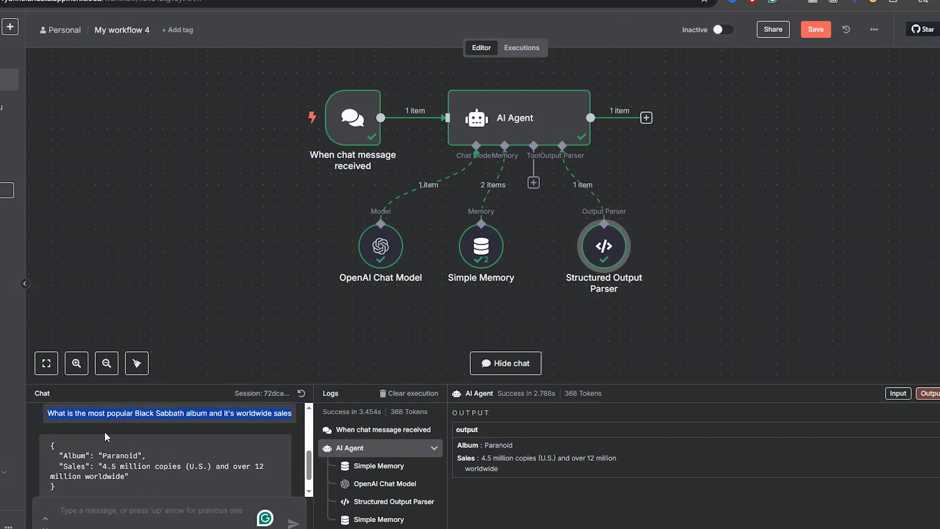
pyautogui.click(100, 513)
pyautogui.press('Up')
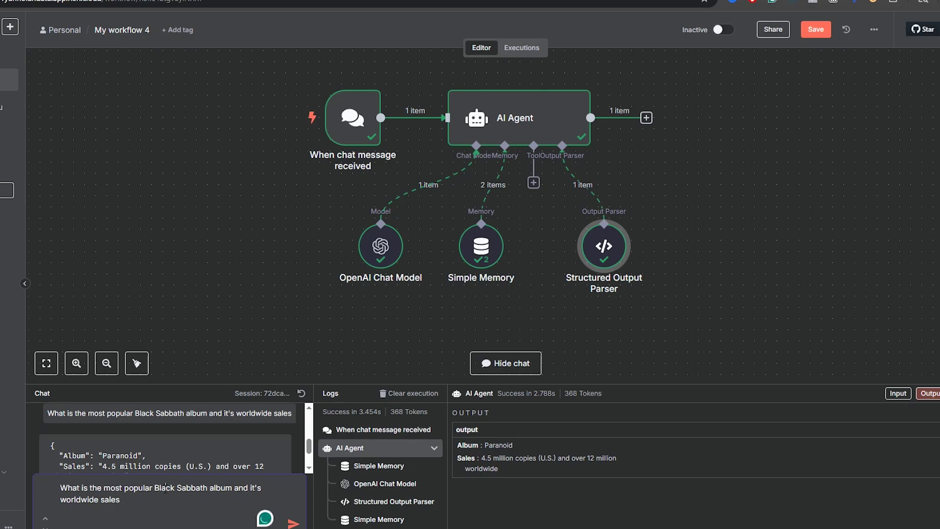
pyautogui.moveTo(155, 487); pyautogui.dragTo(208, 488)
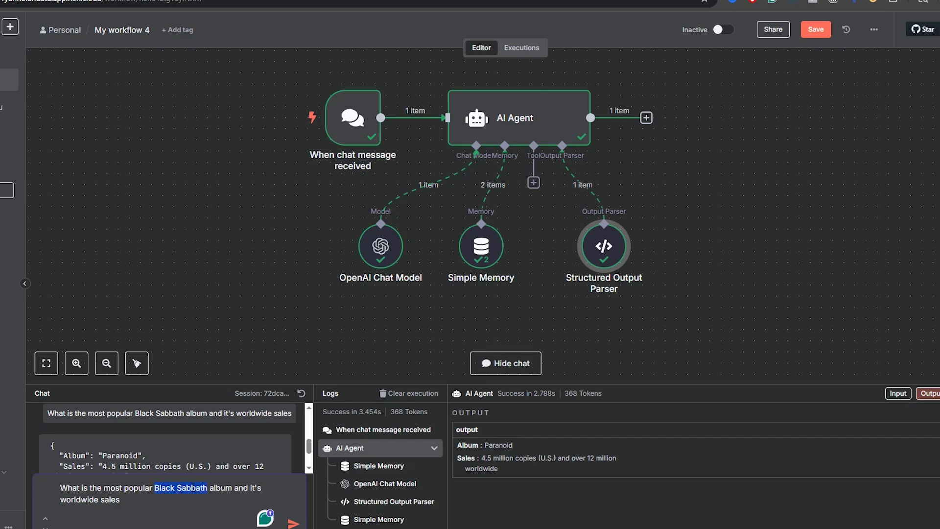
pyautogui.write('Judas Priest')
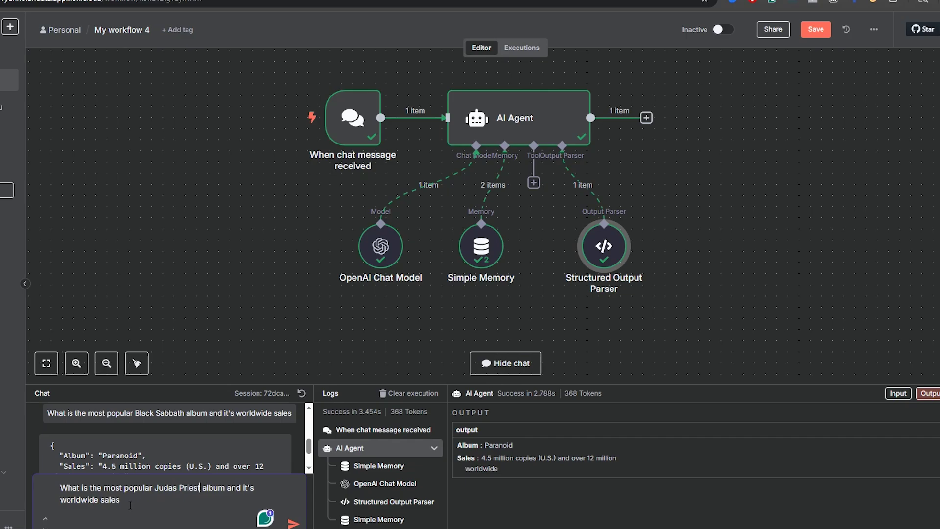
# Step: Append ". Give me the exact number of sales as an integer" to the unsent Judas Priest chat message
pyautogui.write('. Givr')
pyautogui.press('BackSpace')
pyautogui.write('e me')
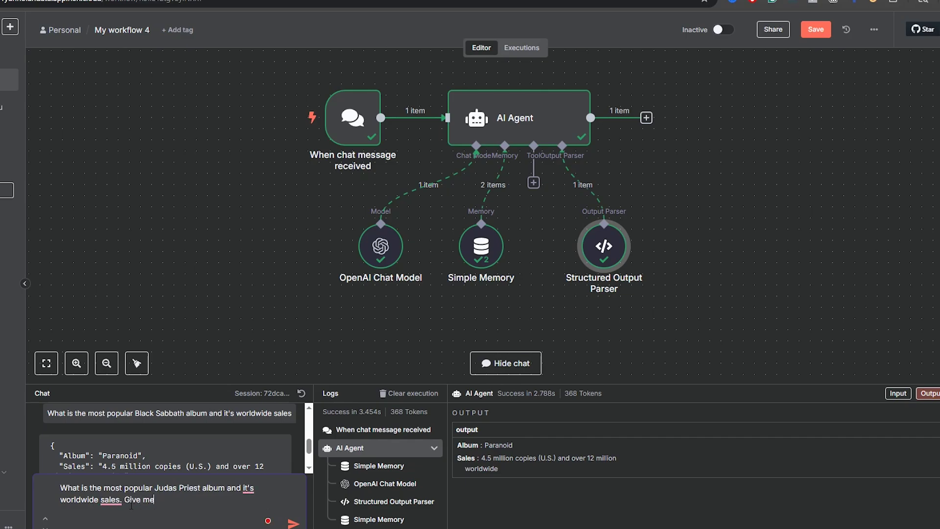
pyautogui.write(' the exact number of sales a')
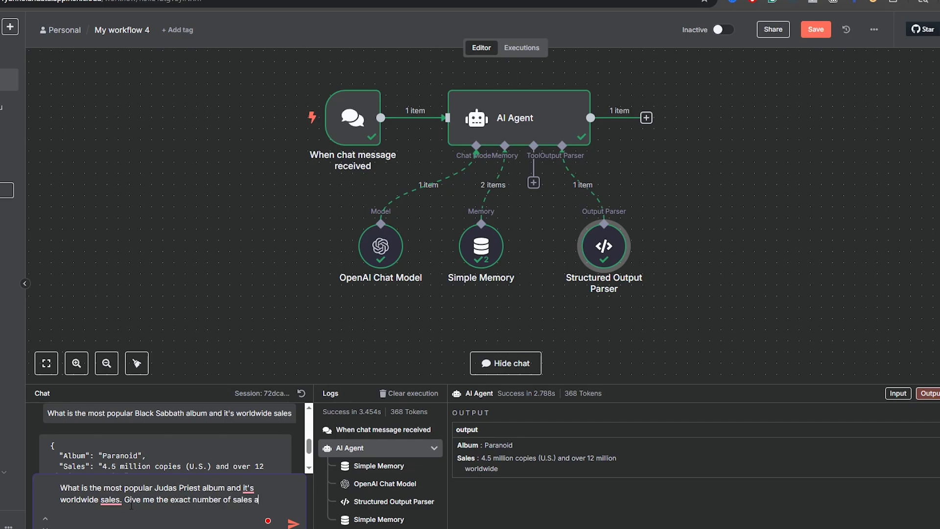
pyautogui.write('s an')
pyautogui.write(' i')
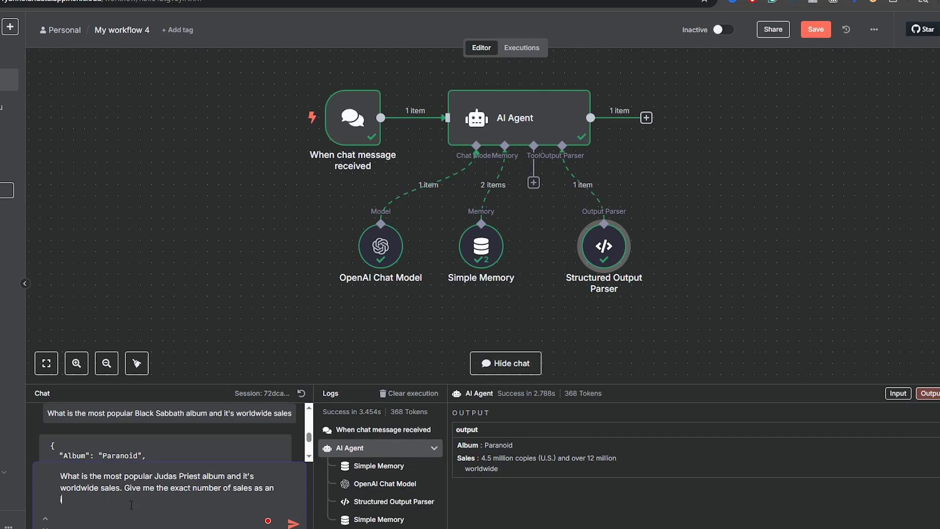
pyautogui.write('nteger')
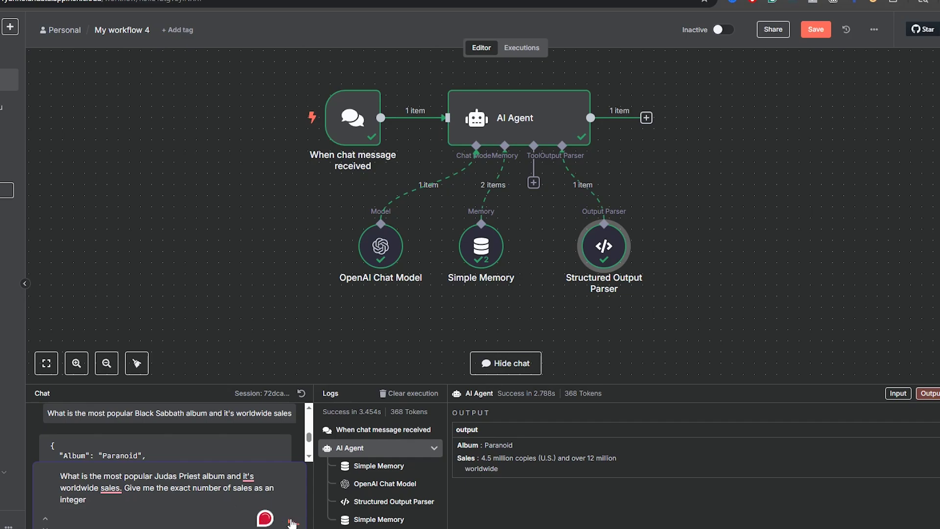
# Step: Remove the commas from the Sales value in the Structured Output Parser's JSON example so it reads "10000000", and return to the canvas
pyautogui.doubleClick(618, 247)
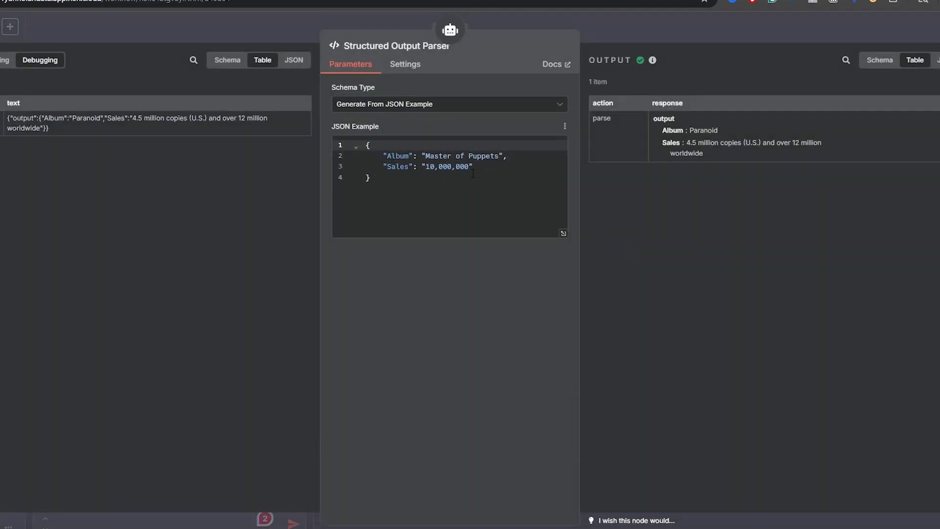
pyautogui.click(437, 167)
pyautogui.press('BackSpace')
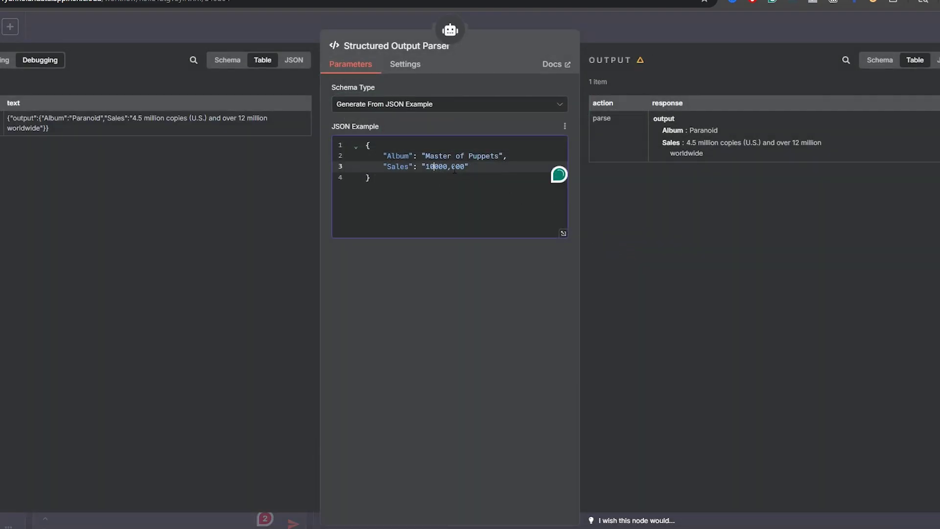
pyautogui.click(451, 166)
pyautogui.press('BackSpace')
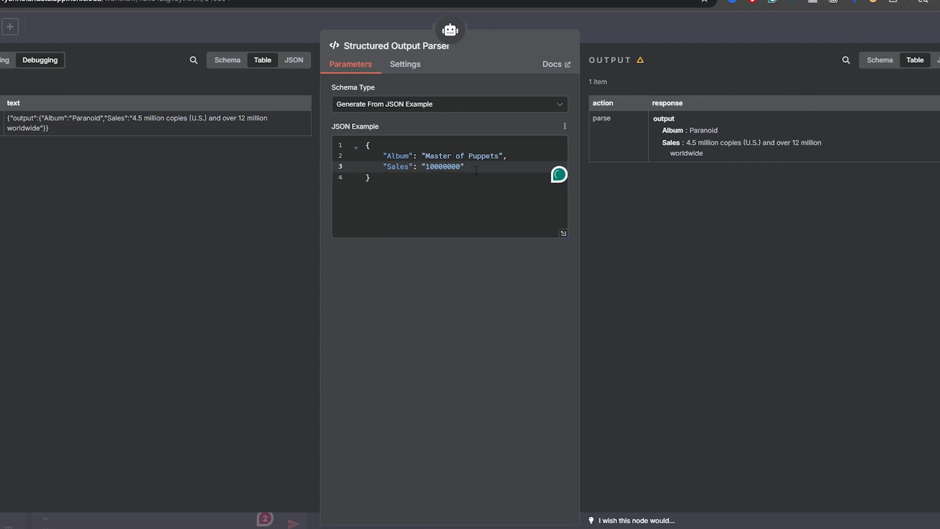
pyautogui.click(767, 30)
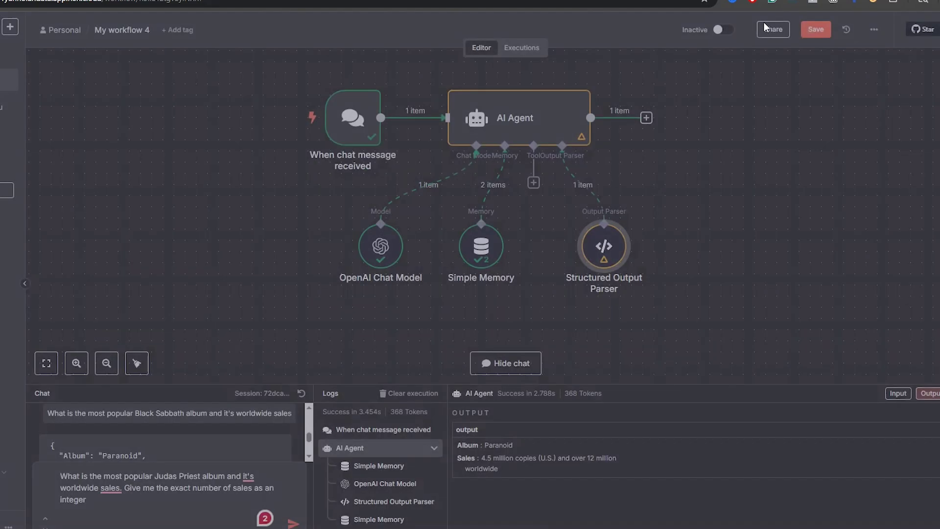
pyautogui.doubleClick(624, 254)
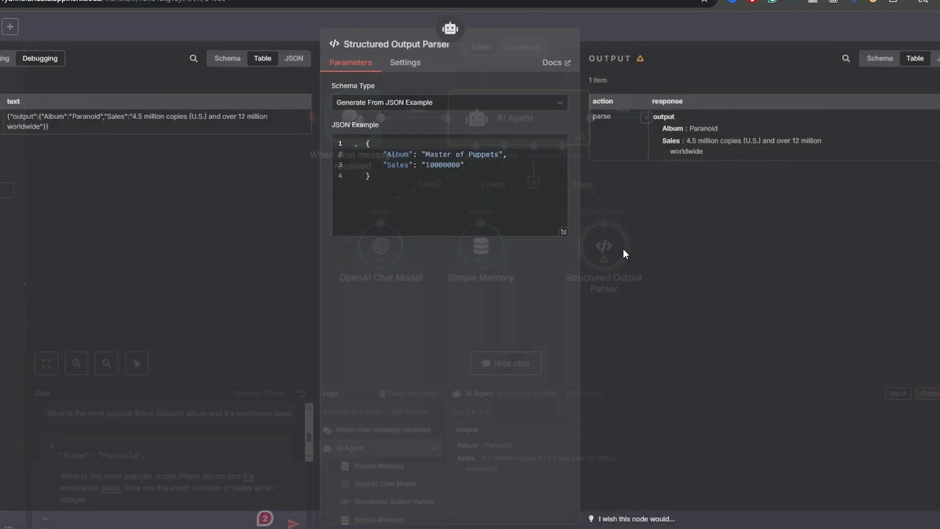
pyautogui.click(702, 30)
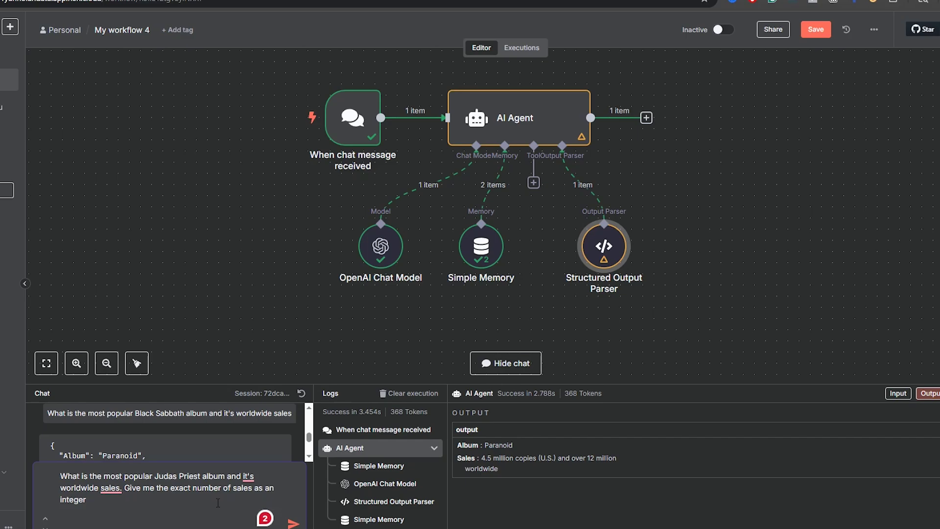
# Step: Send the Judas Priest chat message and resize the chat area to read the structured reply
pyautogui.press('Return')
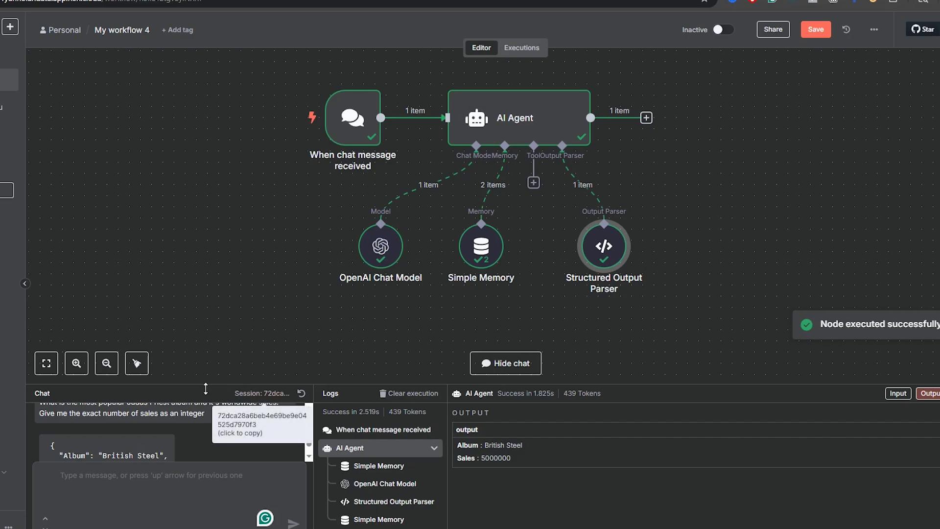
pyautogui.moveTo(216, 385); pyautogui.dragTo(234, 249)
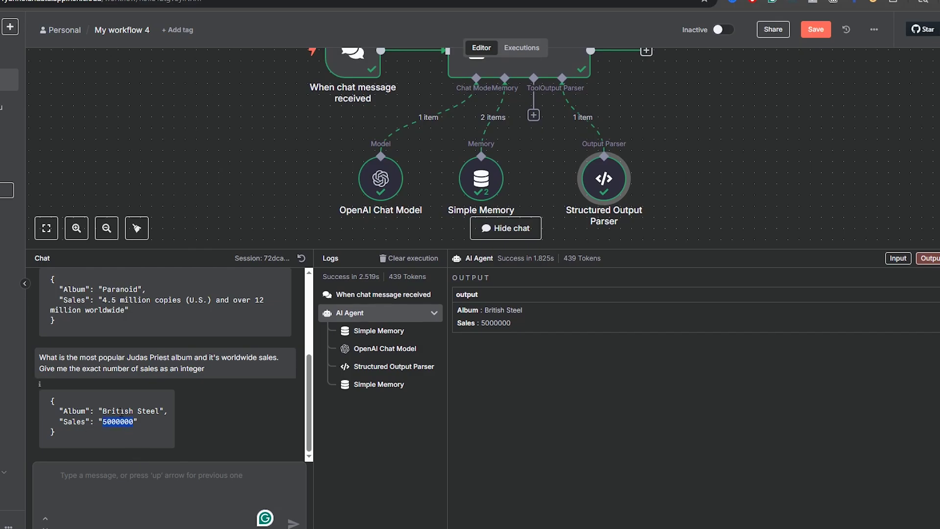
pyautogui.moveTo(363, 250); pyautogui.dragTo(328, 325)
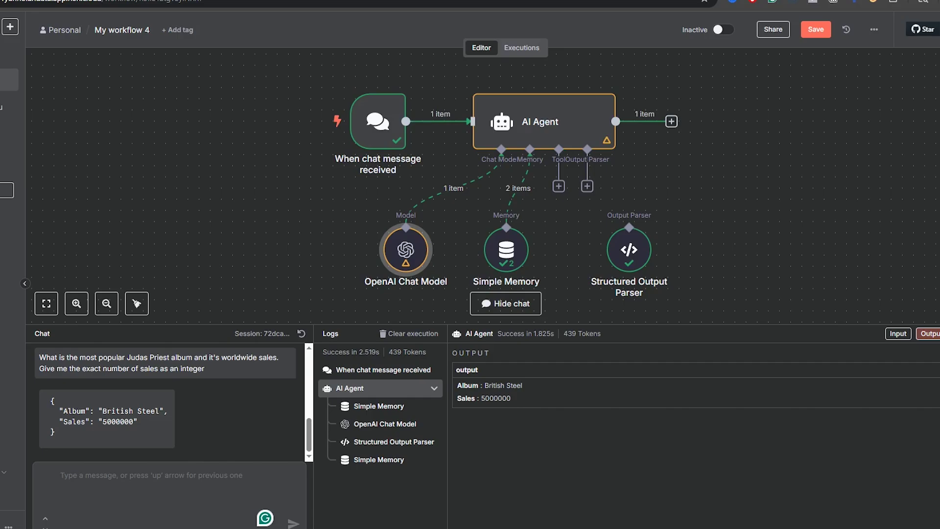
# Step: Add a Sampling Temperature option to the OpenAI Chat Model, set it to 0.9 and return to the canvas
pyautogui.doubleClick(420, 253)
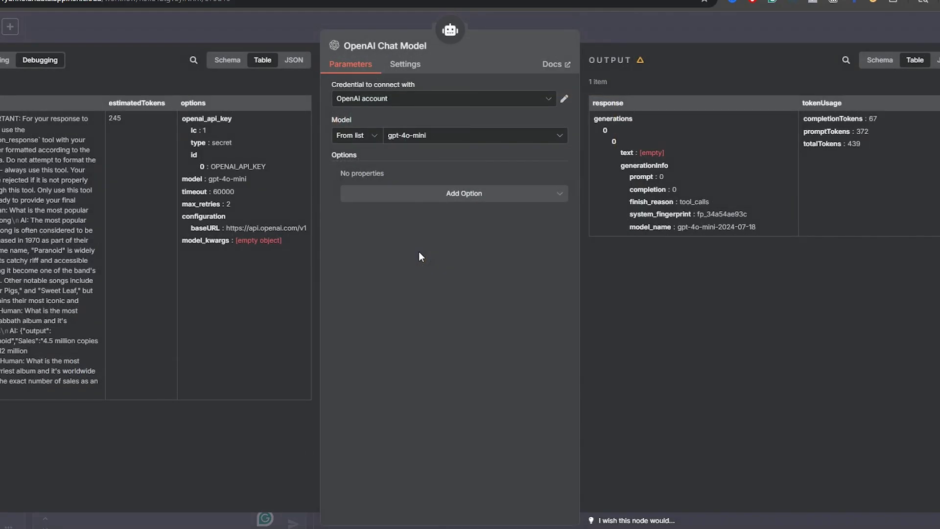
pyautogui.click(471, 196)
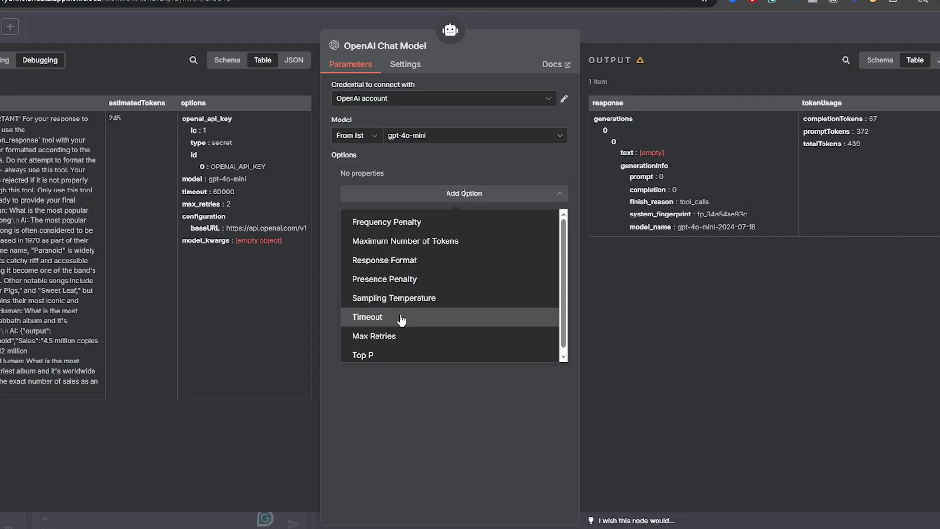
pyautogui.scroll(-1, 407, 260)
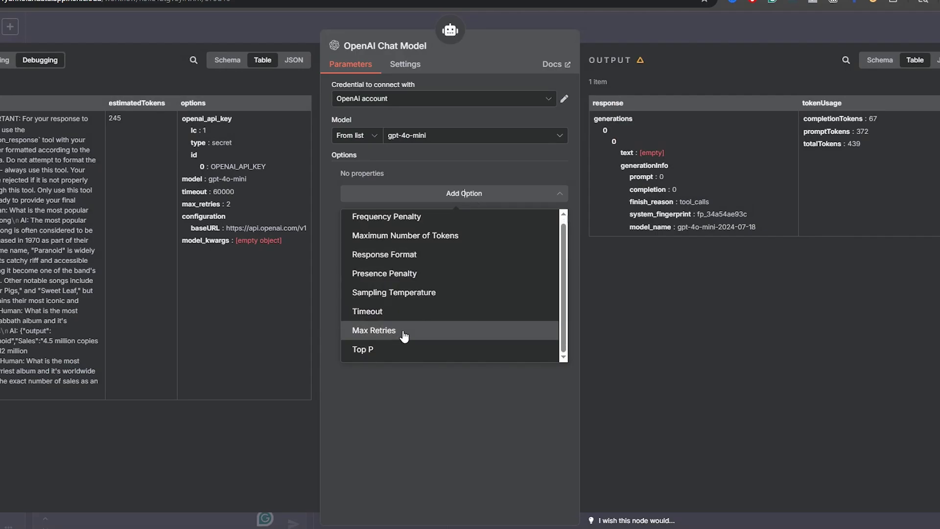
pyautogui.click(421, 293)
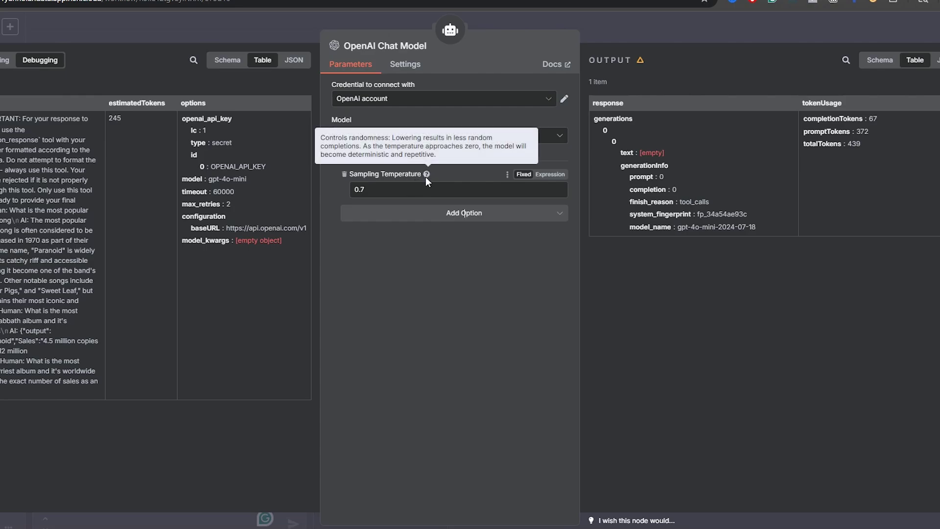
pyautogui.click(365, 190)
pyautogui.moveTo(365, 190); pyautogui.dragTo(361, 190)
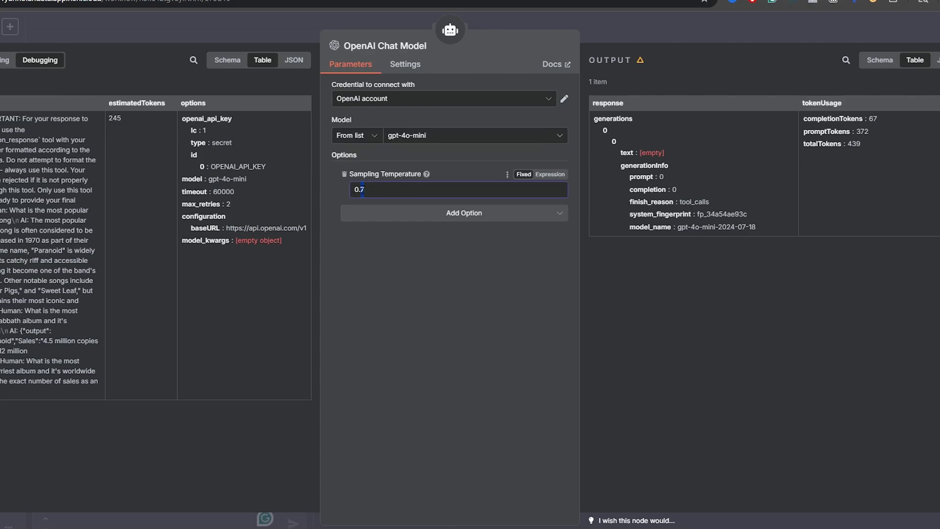
pyautogui.write('9')
pyautogui.click(621, 34)
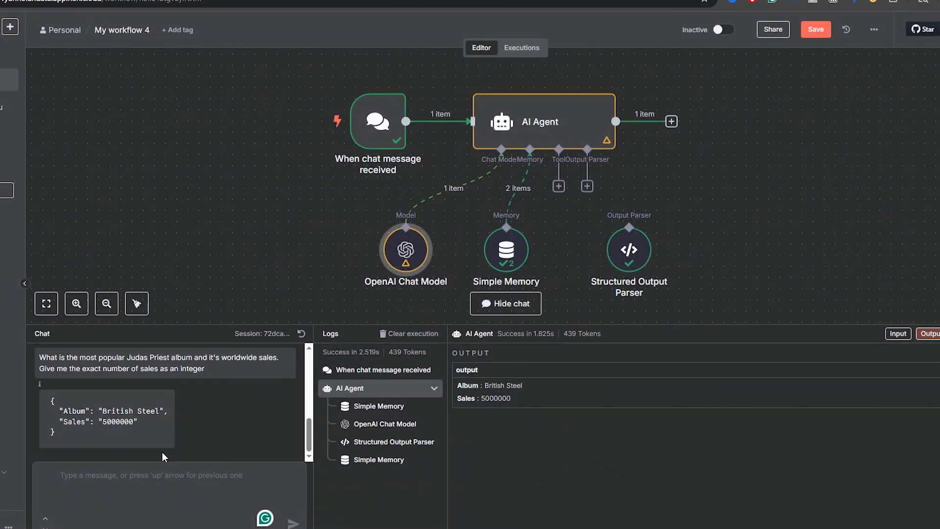
# Step: Send the test chat message "Write me a verse for a made up Iron Maiden song"
pyautogui.click(145, 471)
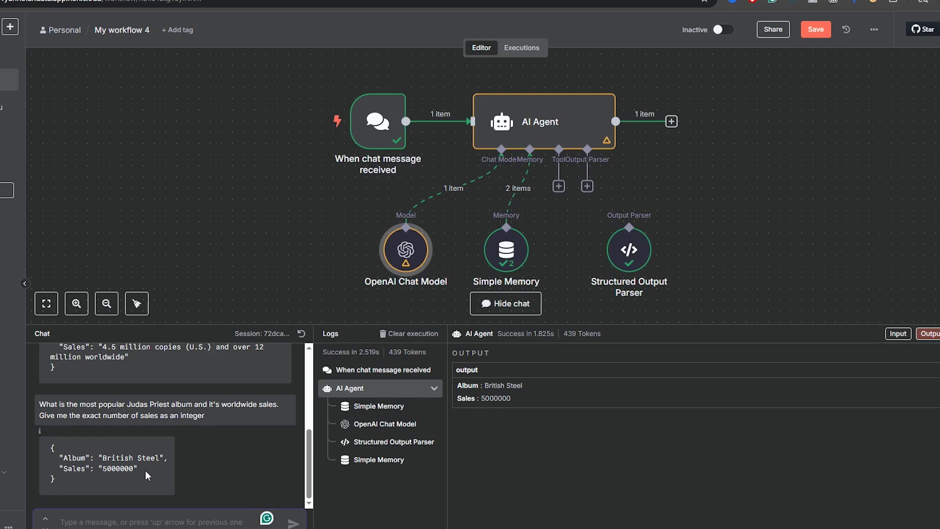
pyautogui.write('Write')
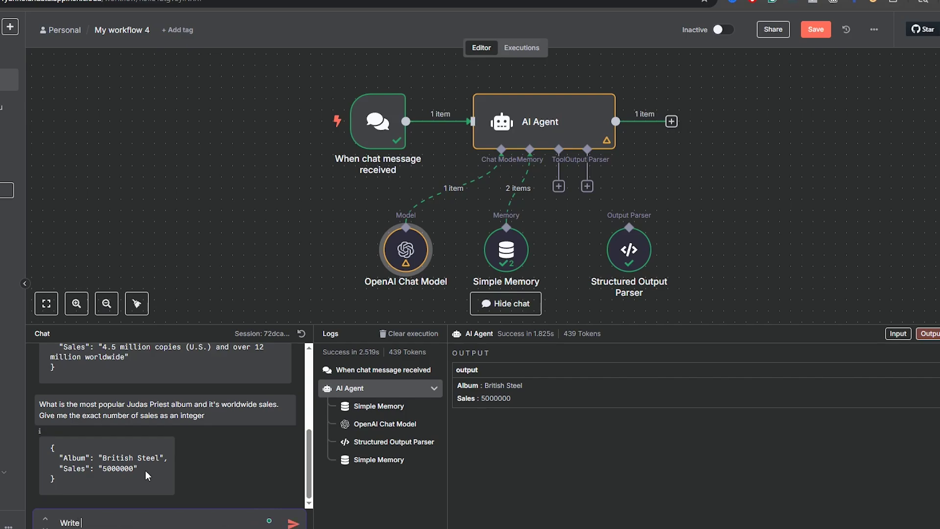
pyautogui.write(' me an')
pyautogui.press('BackSpace')
pyautogui.write('verse for a made up Iro')
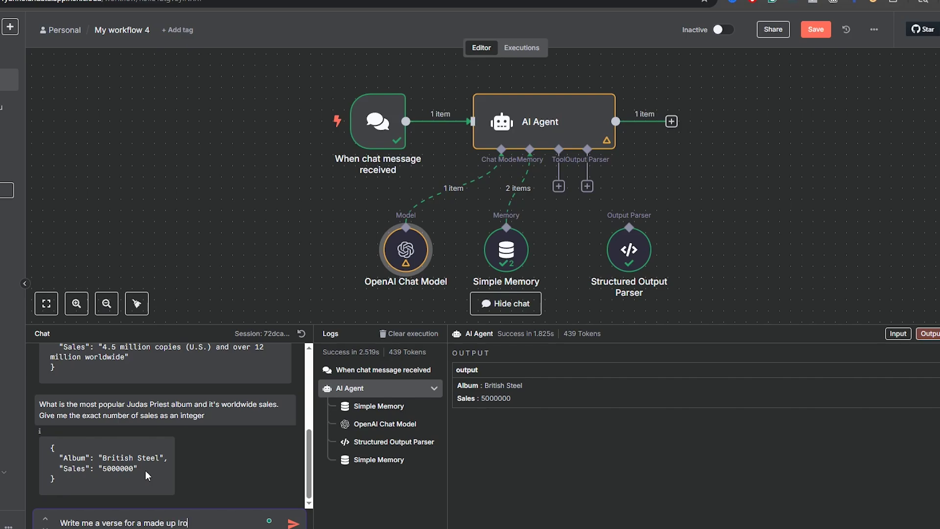
pyautogui.write('n Maiden song')
pyautogui.press('Return')
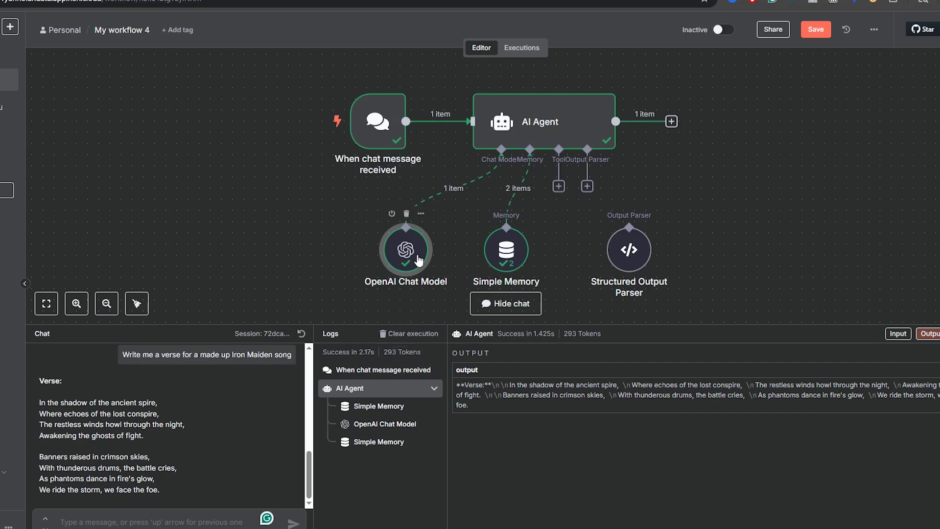
# Step: Add a Frequency Penalty option to the OpenAI Chat Model, raise its value and return to the canvas
pyautogui.doubleClick(417, 259)
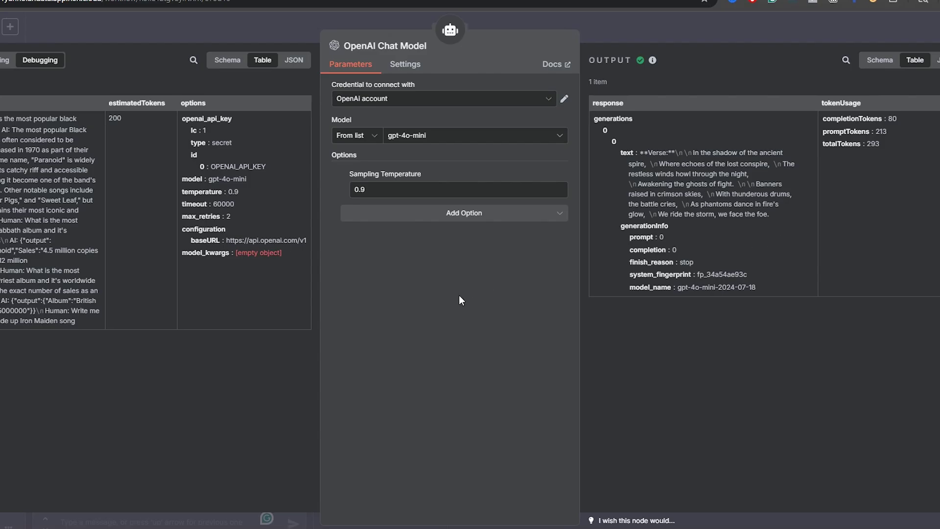
pyautogui.click(437, 213)
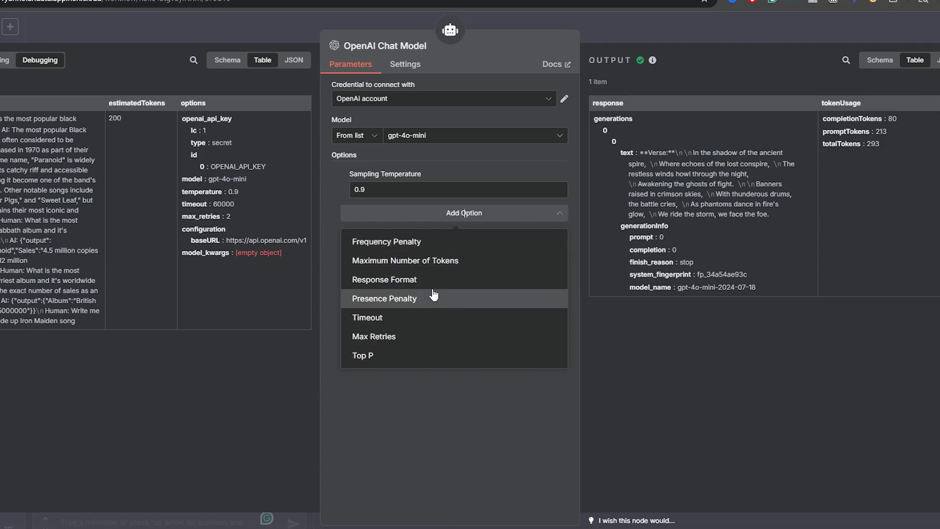
pyautogui.click(424, 241)
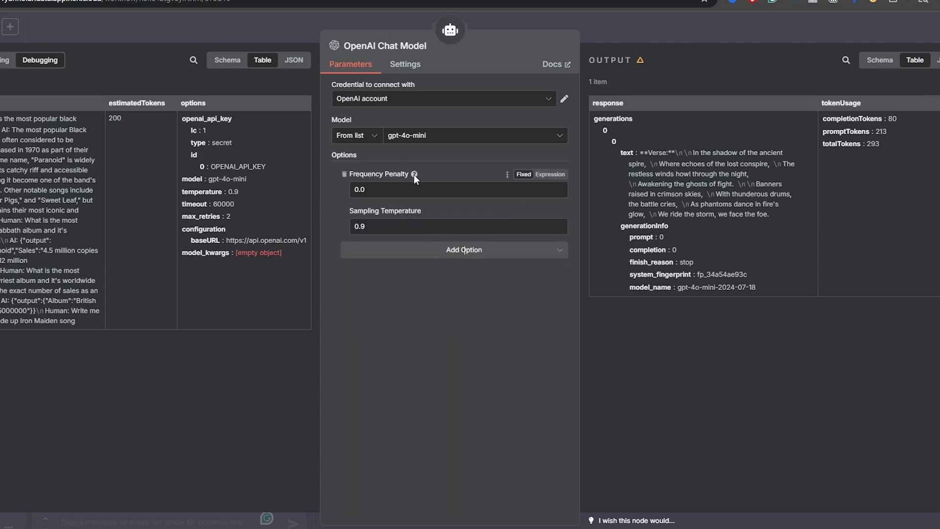
pyautogui.moveTo(413, 175)
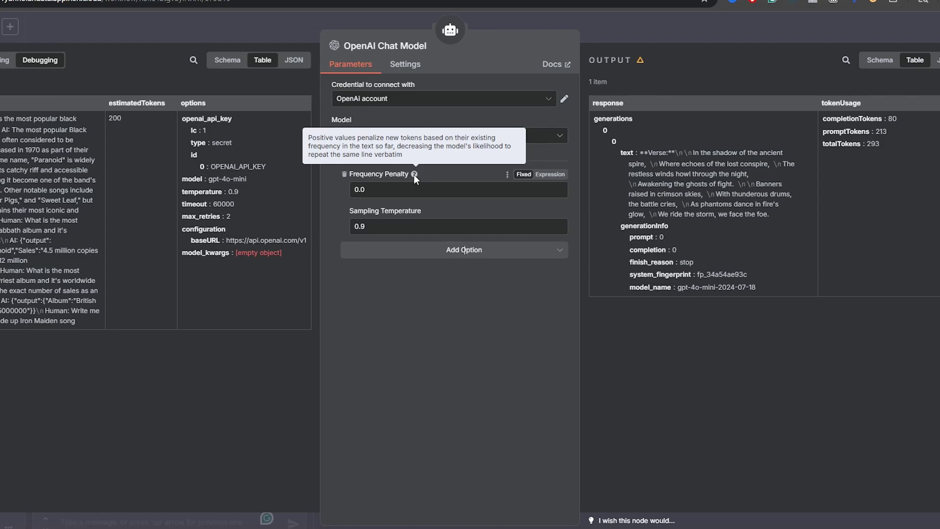
pyautogui.click(395, 191)
pyautogui.moveTo(395, 191); pyautogui.dragTo(329, 183)
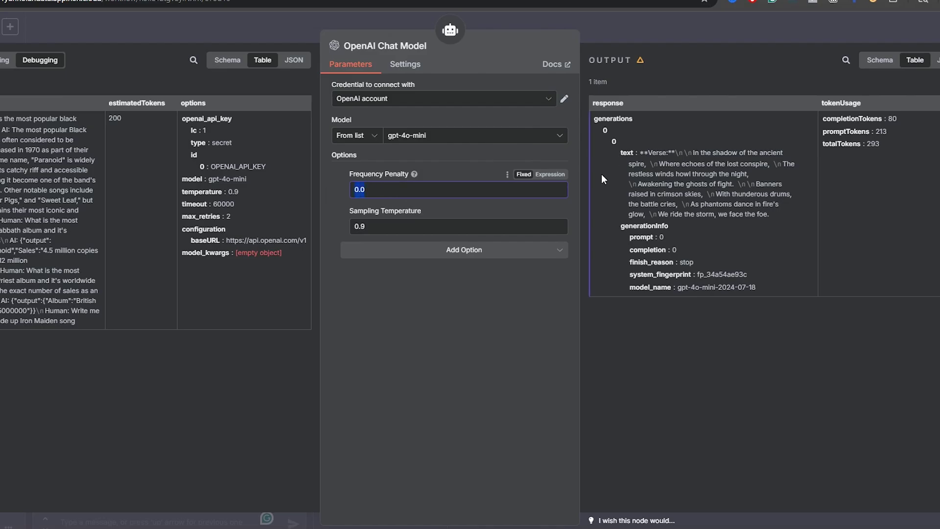
pyautogui.click(370, 192)
pyautogui.write('4')
pyautogui.click(652, 39)
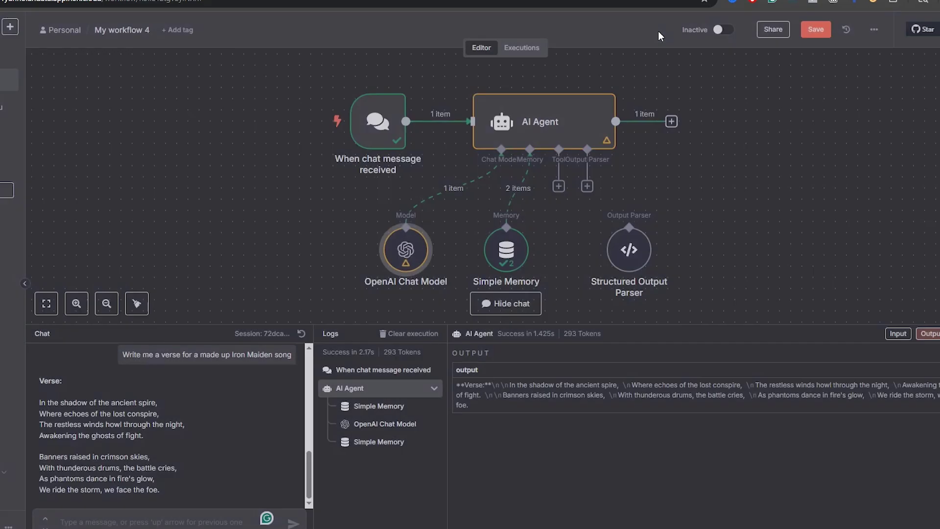
# Step: Reuse the previous chat message with Metallica as the band and send "Write me a verse for a made up Metallica song"
pyautogui.tripleClick(182, 355)
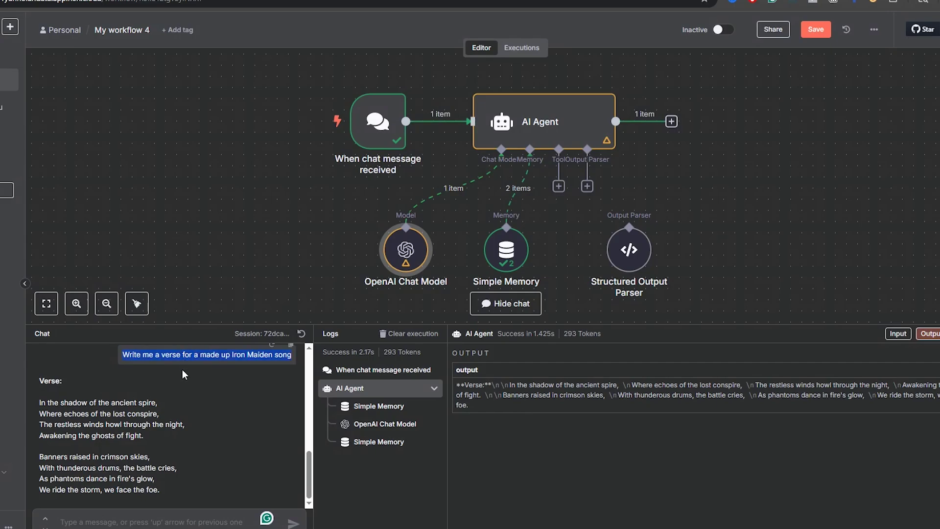
pyautogui.write('Write me a verse for a made up Iron Maiden song')
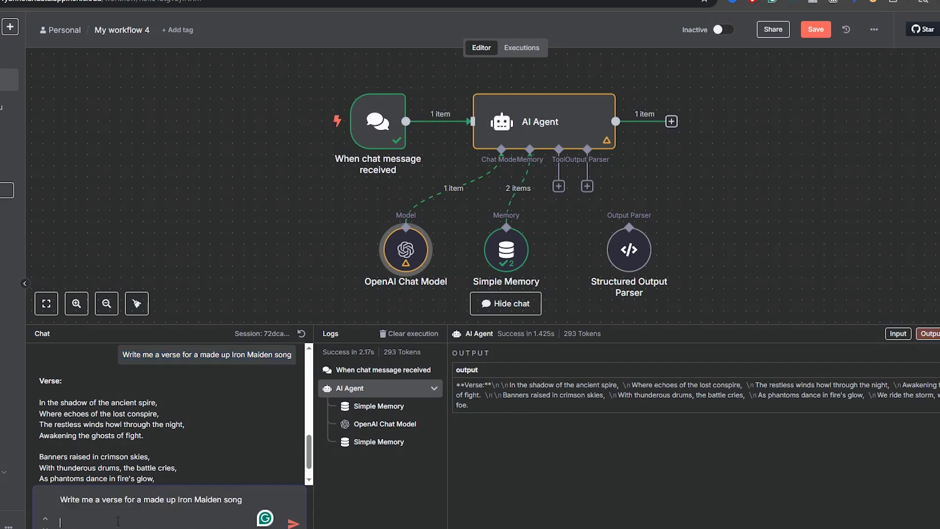
pyautogui.press('BackSpace')
pyautogui.press('BackSpace')
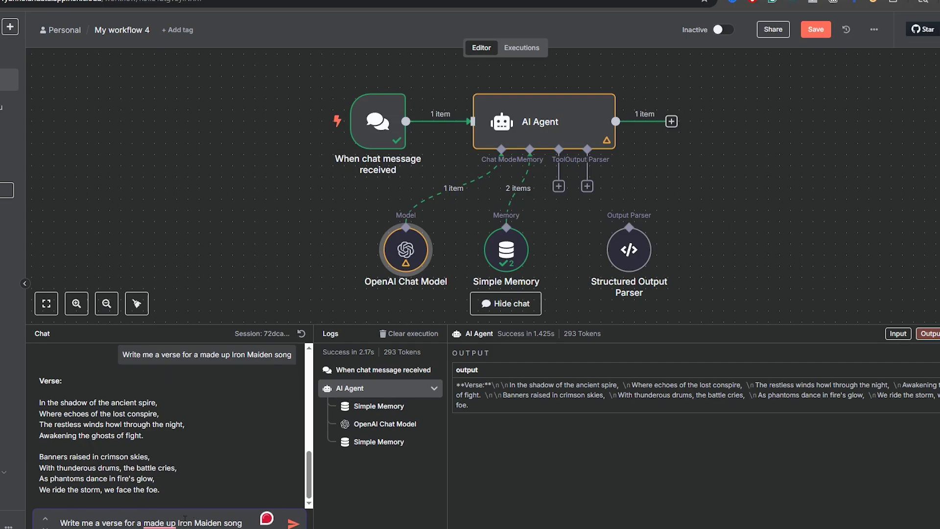
pyautogui.moveTo(185, 522); pyautogui.dragTo(206, 522)
pyautogui.write('Metallica')
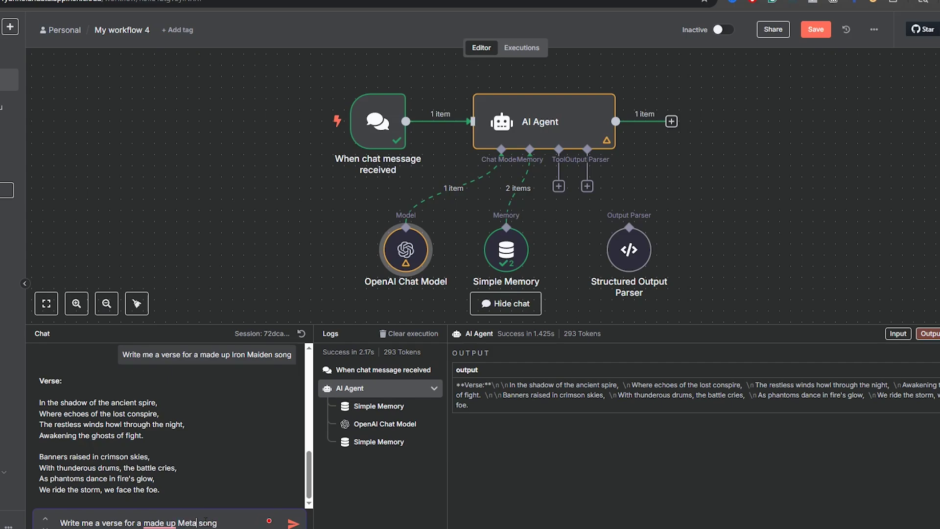
pyautogui.press('Return')
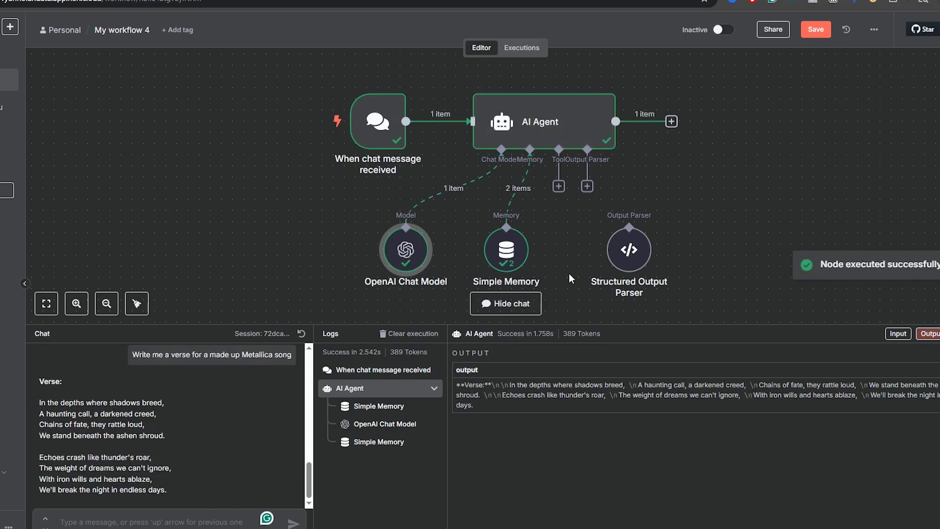
# Step: Add a Maximum Number of Tokens option to the OpenAI Chat Model, remove all of its options and return to the canvas
pyautogui.doubleClick(421, 255)
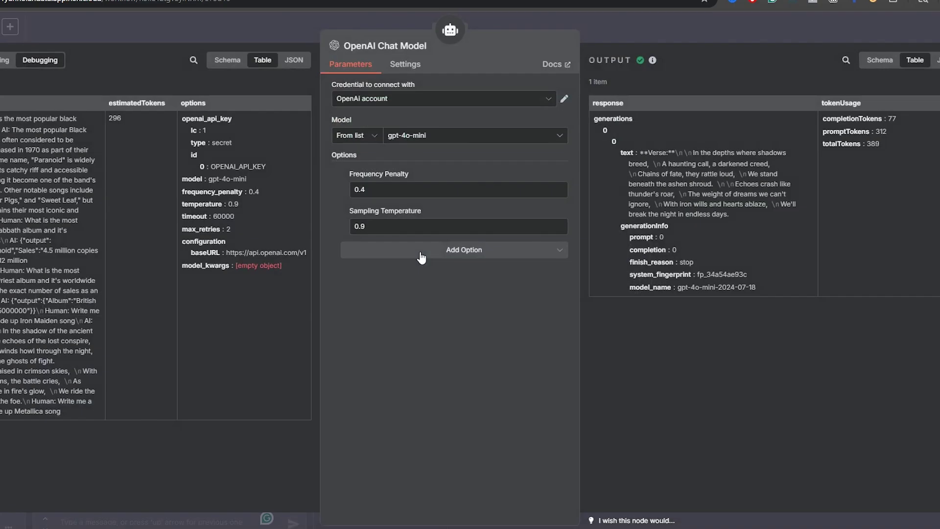
pyautogui.click(446, 251)
pyautogui.click(440, 282)
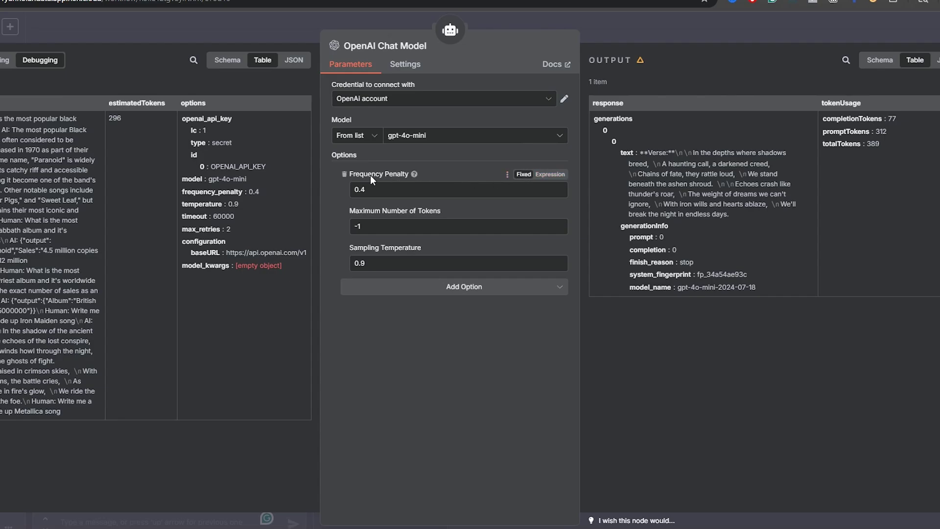
pyautogui.click(344, 174)
pyautogui.click(344, 175)
pyautogui.click(344, 175)
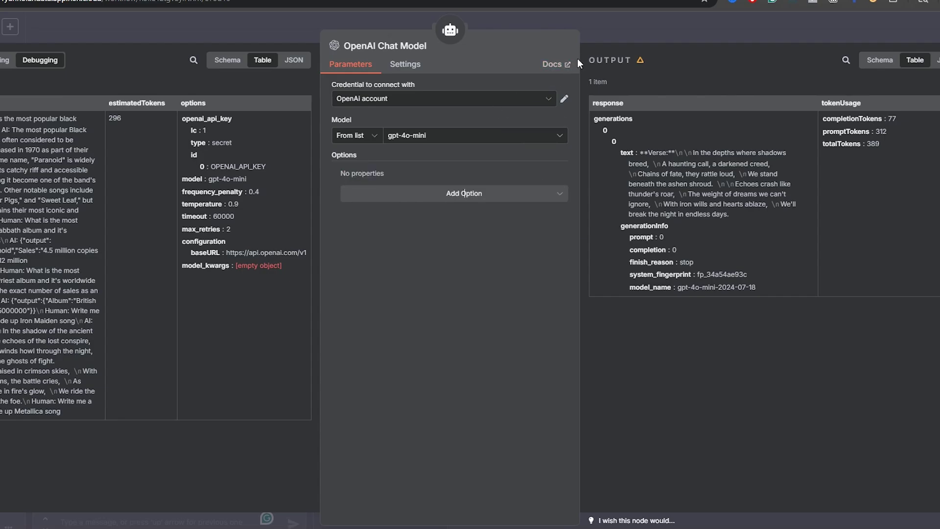
pyautogui.click(628, 17)
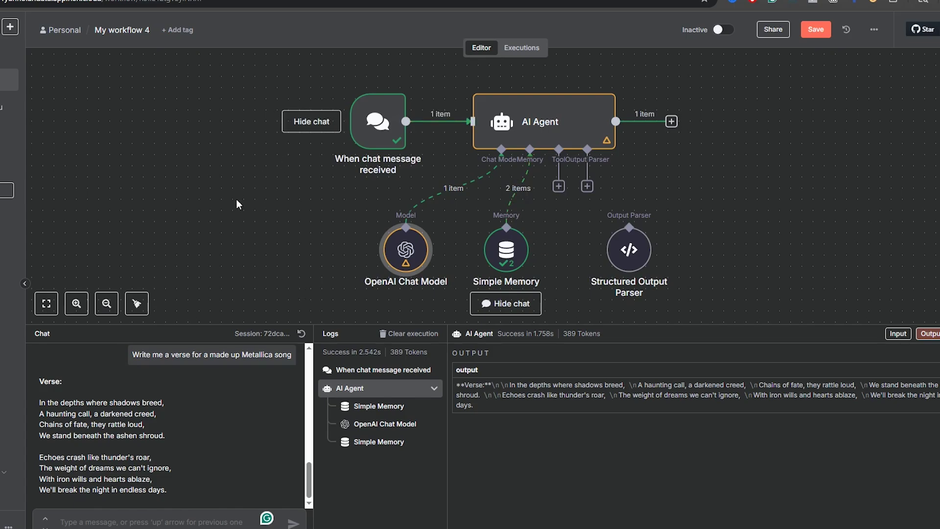
# Step: Disconnect the chat trigger from the AI Agent, move it farther away and shrink the chat area to free canvas space
pyautogui.scroll(3, 293, 205)
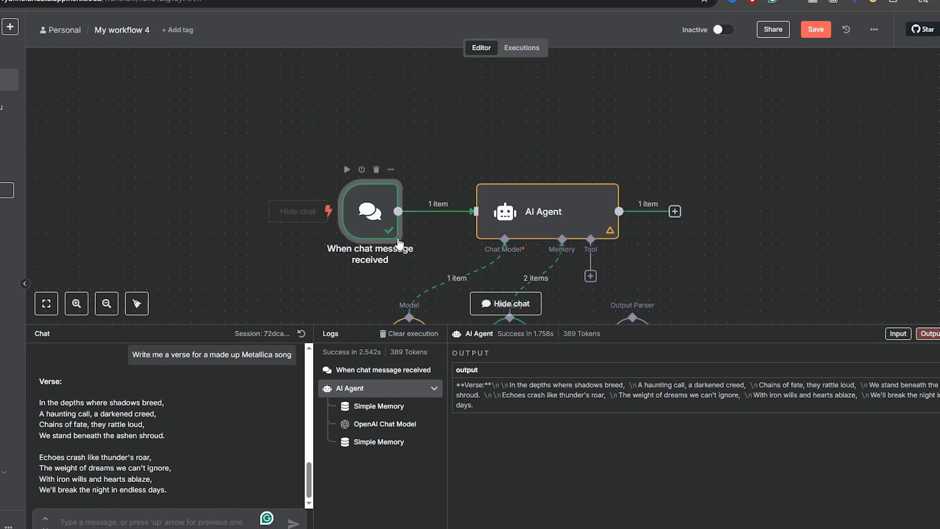
pyautogui.click(449, 212)
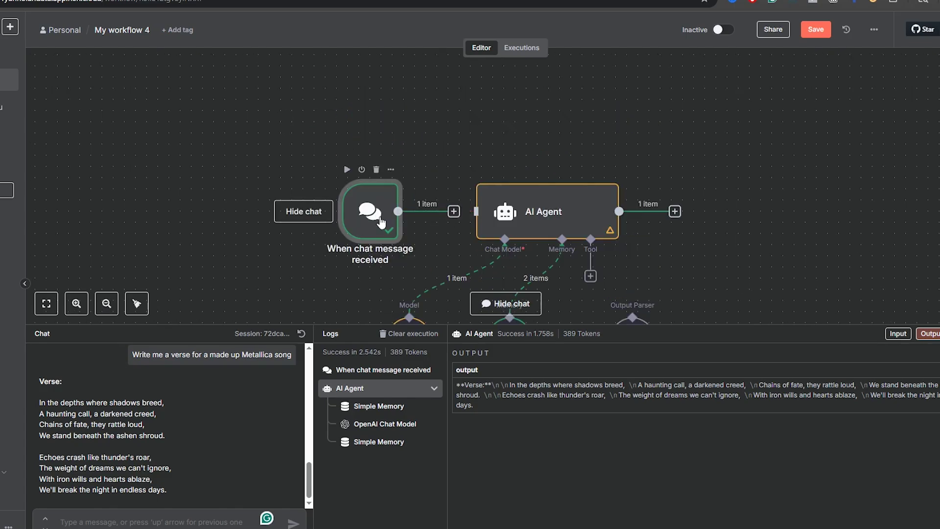
pyautogui.moveTo(371, 216); pyautogui.dragTo(193, 216)
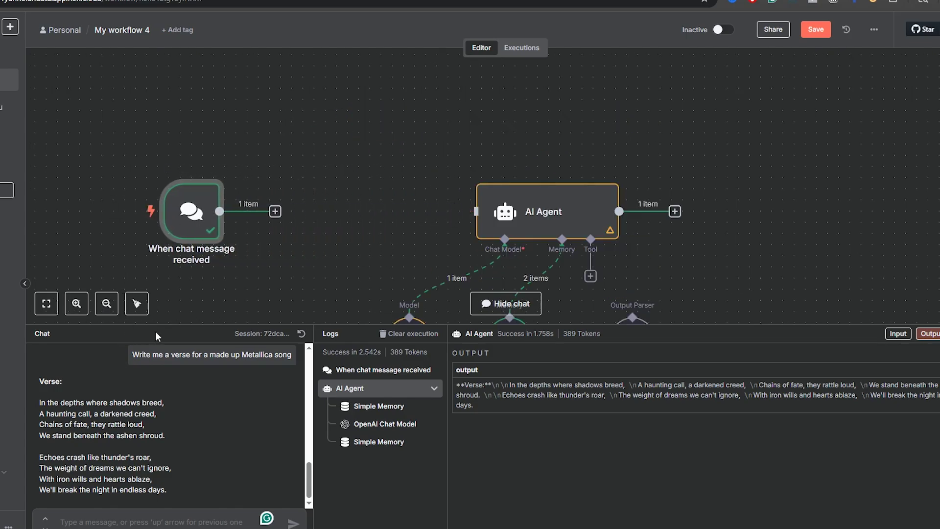
pyautogui.moveTo(186, 325); pyautogui.dragTo(186, 457)
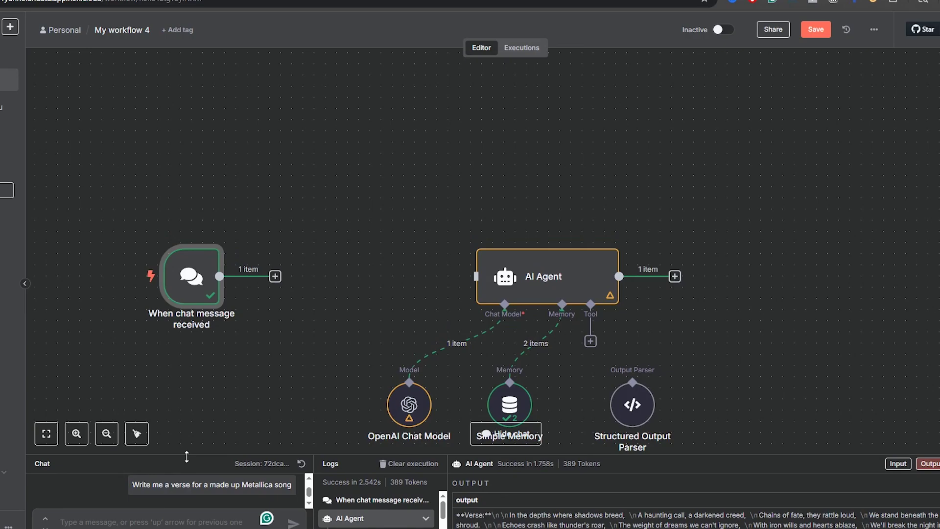
pyautogui.moveTo(407, 274); pyautogui.dragTo(443, 181)
# Step: Add a Manual Trigger node and connect it to the AI Agent, with the unconnected chat trigger moved above it
pyautogui.click(939, 69)
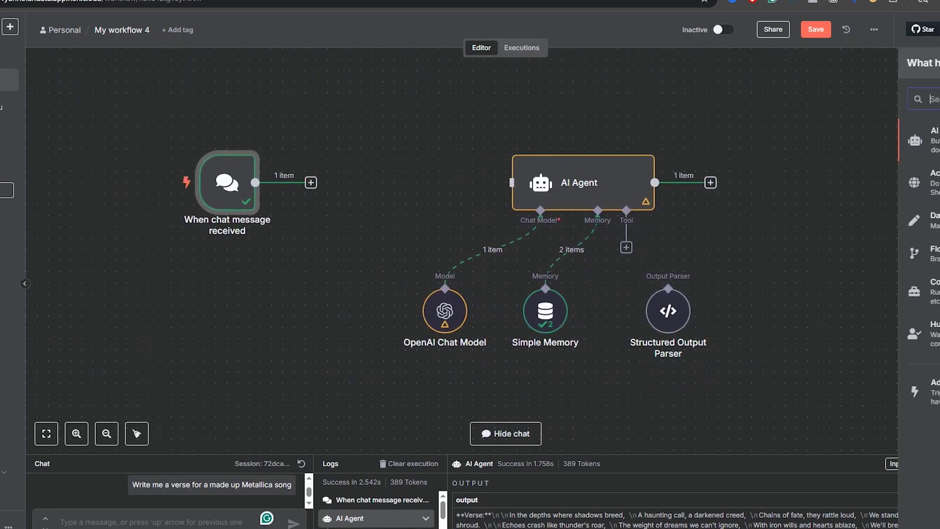
pyautogui.write('man')
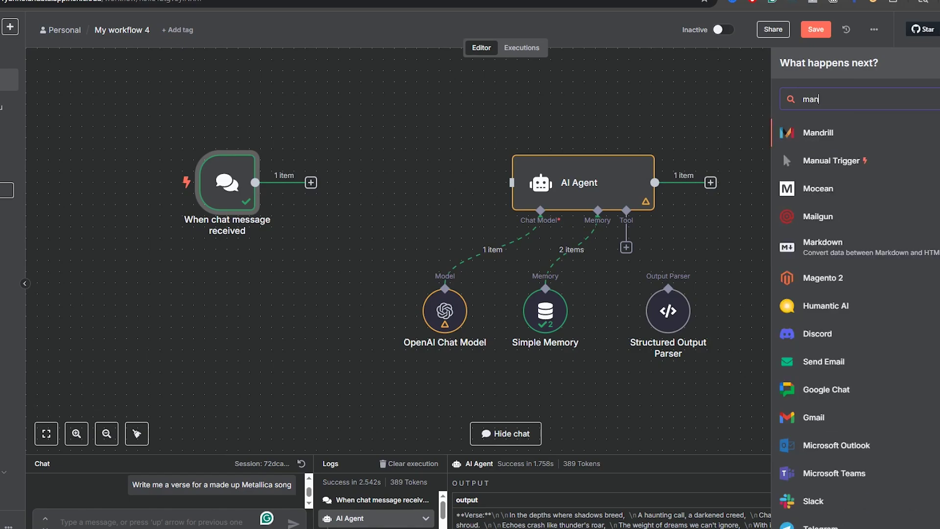
pyautogui.click(855, 161)
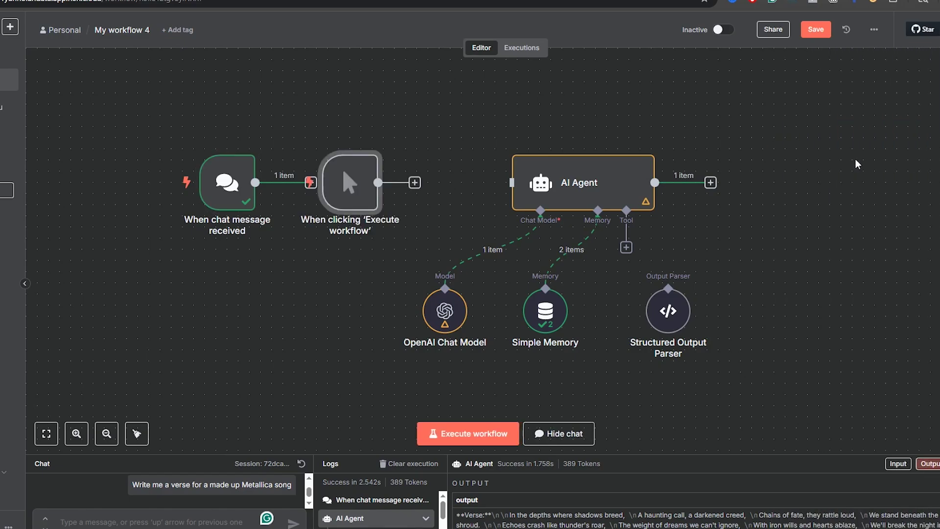
pyautogui.moveTo(226, 184); pyautogui.dragTo(249, 83)
pyautogui.moveTo(334, 188); pyautogui.dragTo(367, 188)
pyautogui.moveTo(446, 187); pyautogui.dragTo(512, 183)
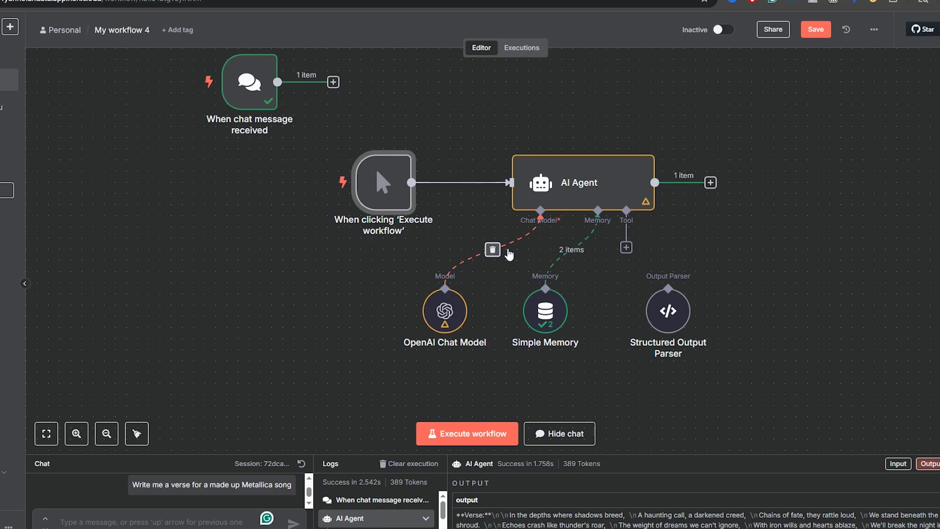
# Step: Set the AI Agent's Source for Prompt (User Message) to Define below and return to the canvas
pyautogui.doubleClick(626, 165)
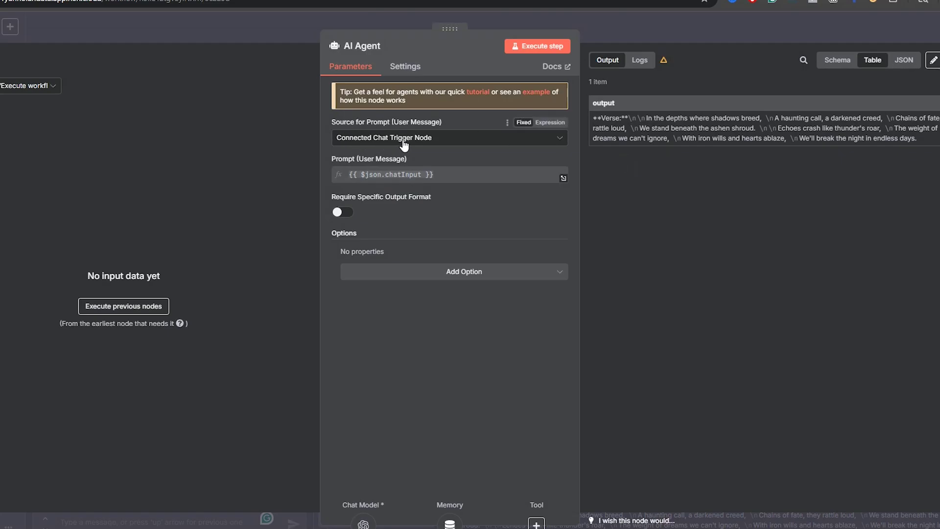
pyautogui.click(639, 17)
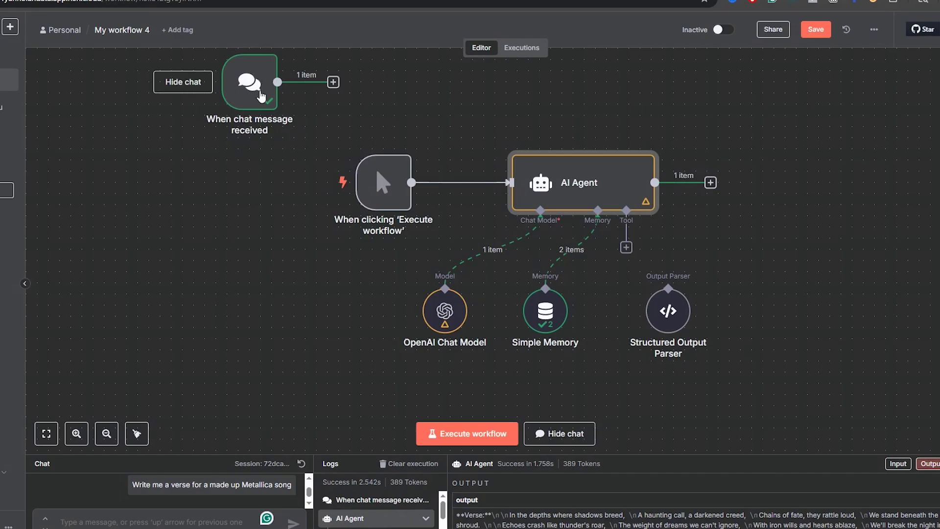
pyautogui.doubleClick(581, 180)
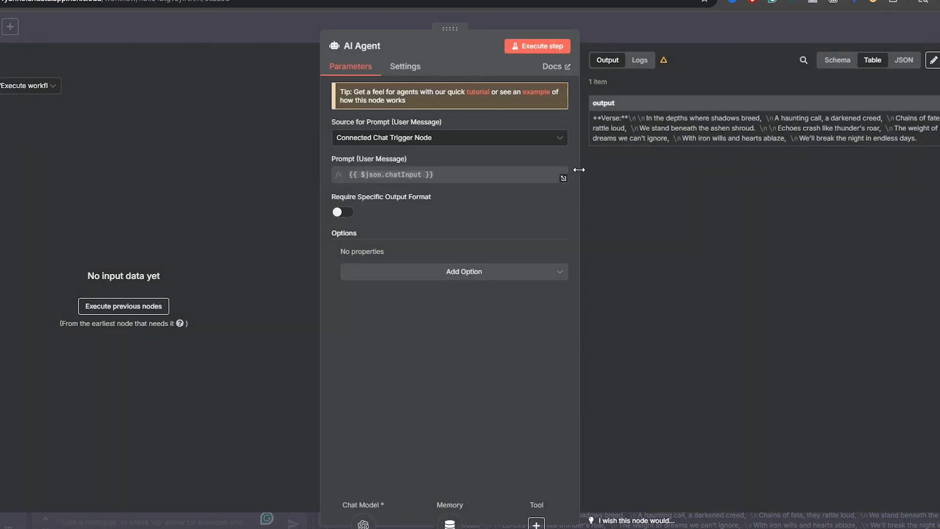
pyautogui.click(476, 147)
pyautogui.click(380, 218)
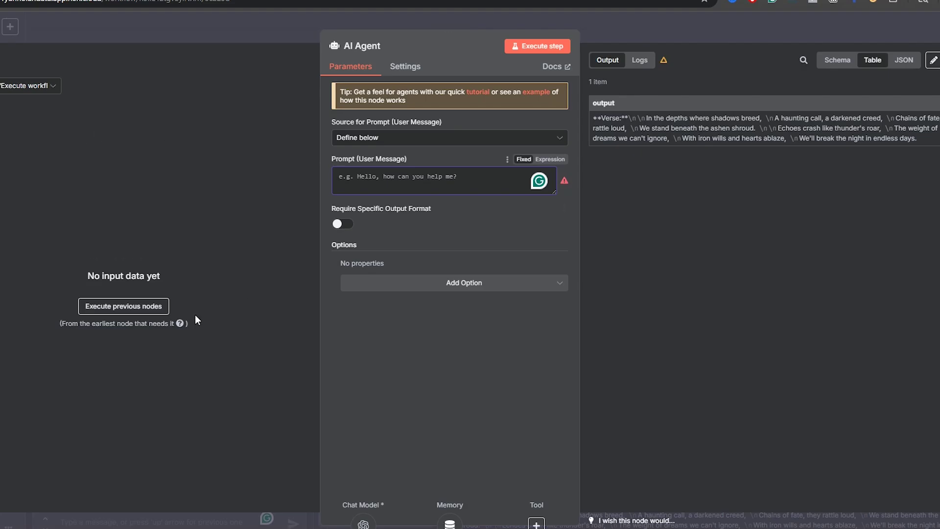
pyautogui.click(168, 23)
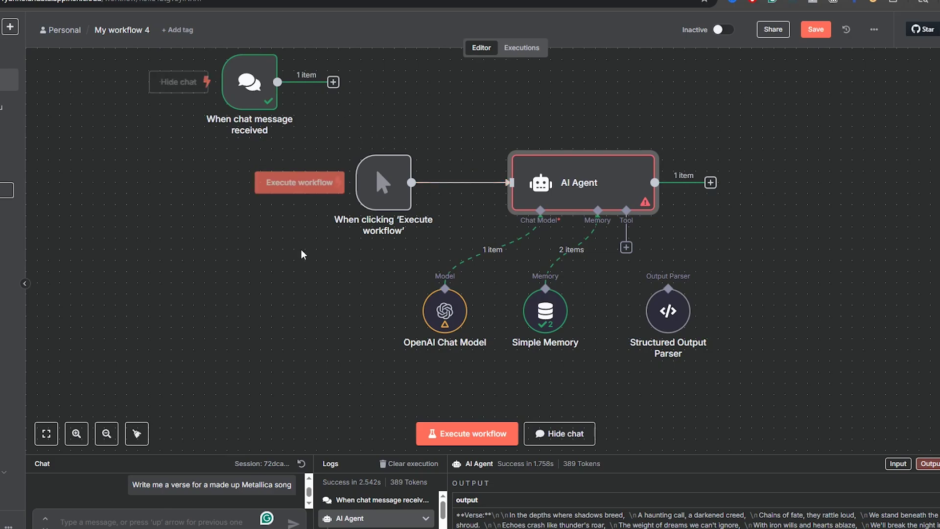
# Step: Enable Require Specific Output Format on the AI Agent and connect its output parser input to the Structured Output Parser
pyautogui.moveTo(618, 185)
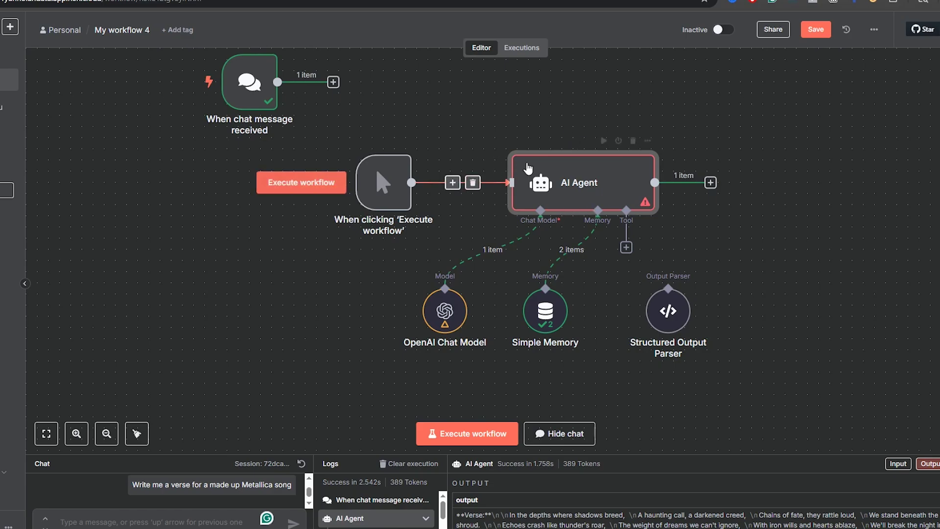
pyautogui.doubleClick(537, 166)
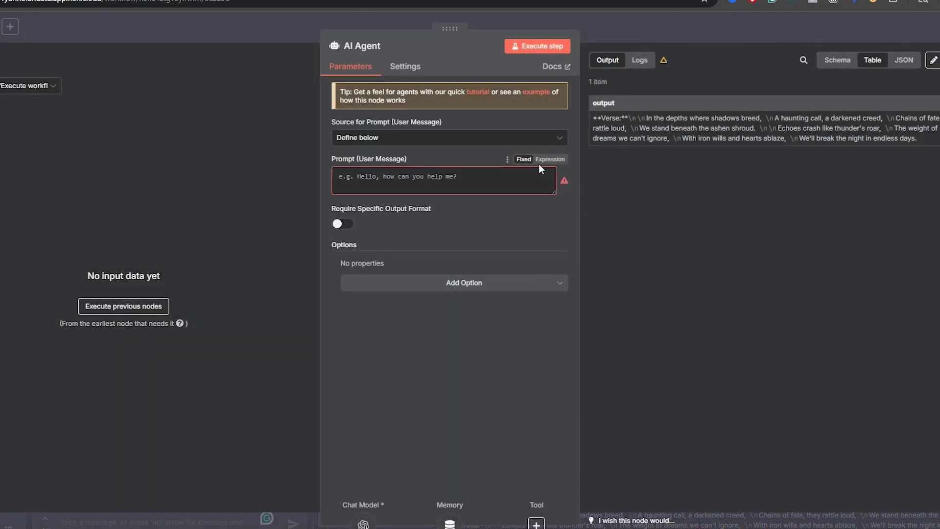
pyautogui.click(374, 175)
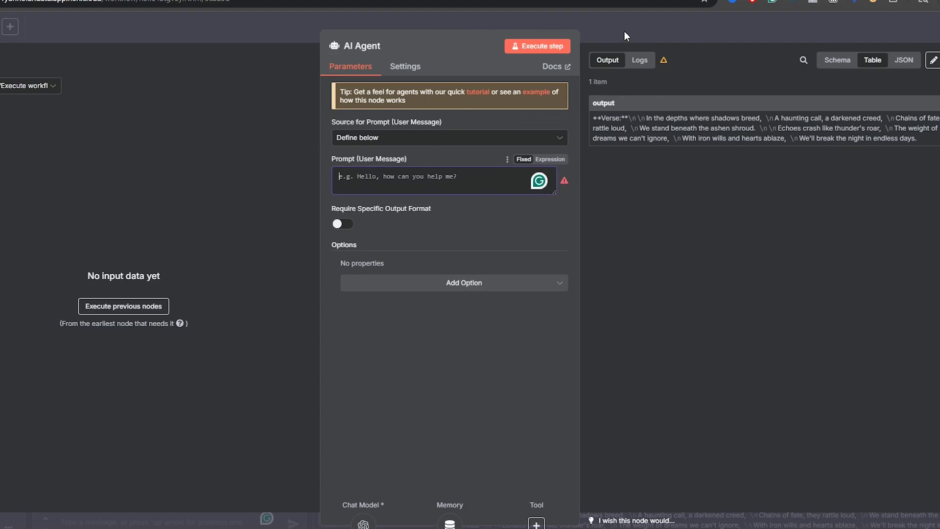
pyautogui.click(340, 227)
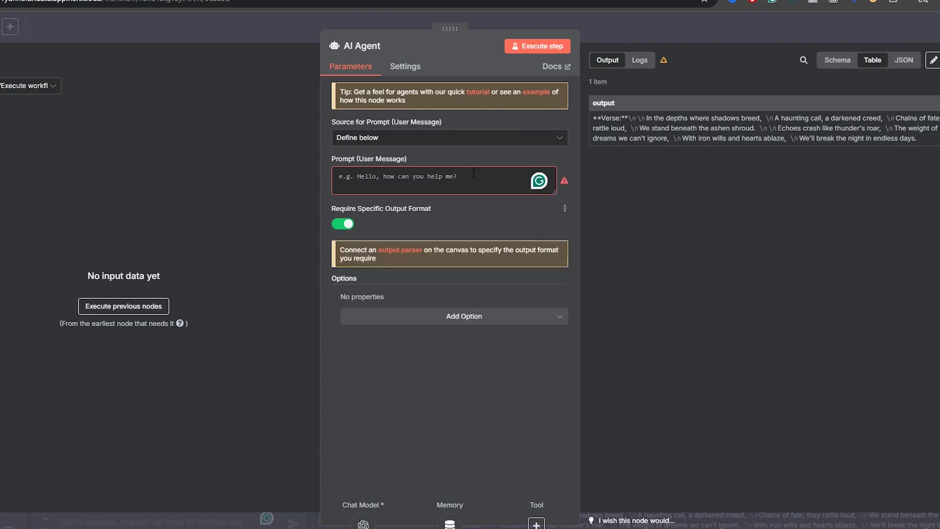
pyautogui.click(675, 25)
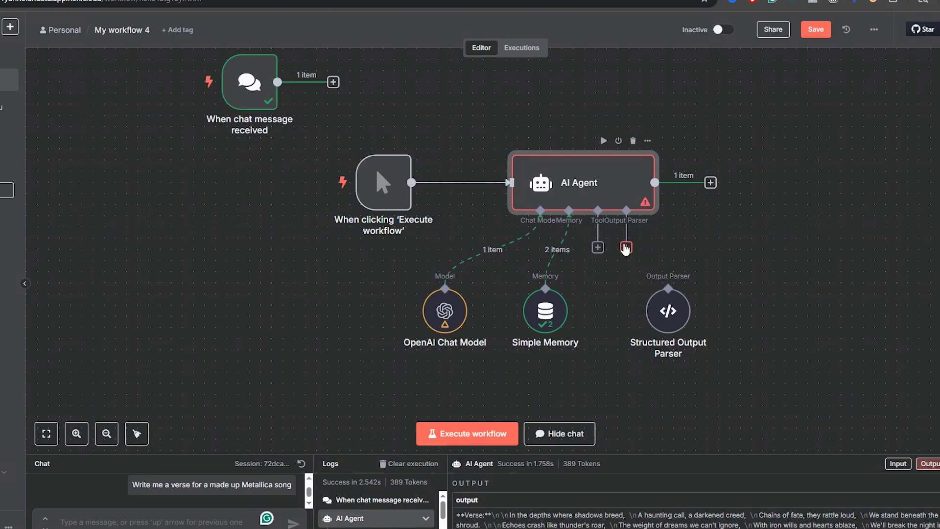
pyautogui.moveTo(626, 247); pyautogui.dragTo(667, 298)
# Step: Copy the Judas Priest album and worldwide sales question from the chat history, enlarging the chat area only while needed
pyautogui.moveTo(214, 451); pyautogui.dragTo(235, 182)
pyautogui.scroll(3, 195, 306)
pyautogui.scroll(1, 194, 306)
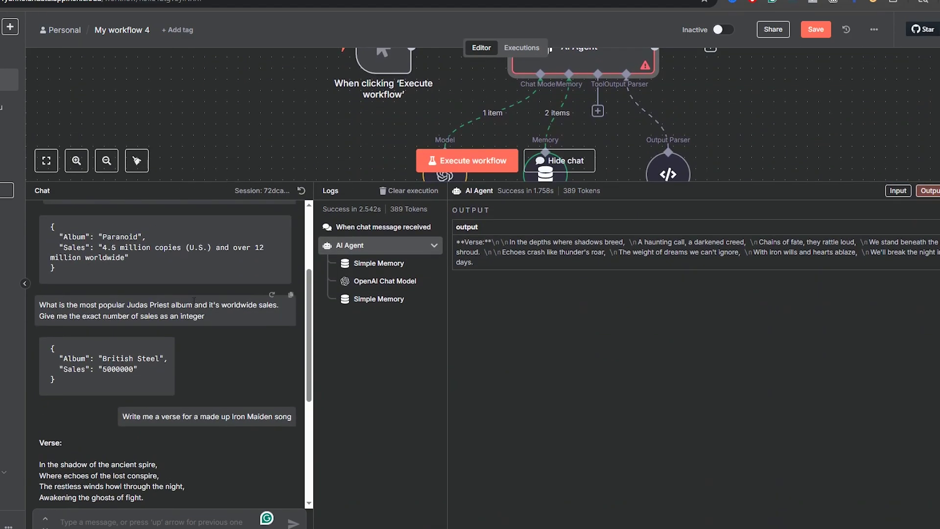
pyautogui.moveTo(215, 317); pyautogui.dragTo(189, 313)
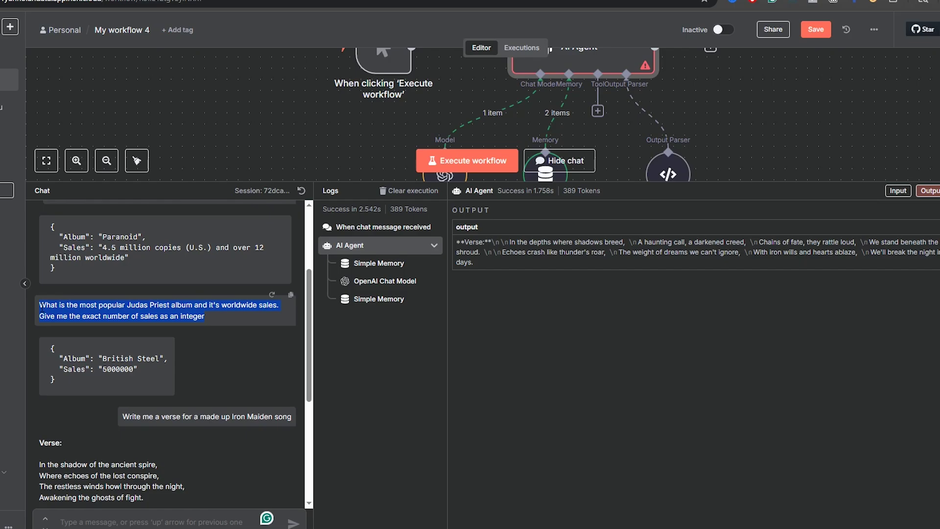
pyautogui.moveTo(365, 182); pyautogui.dragTo(360, 459)
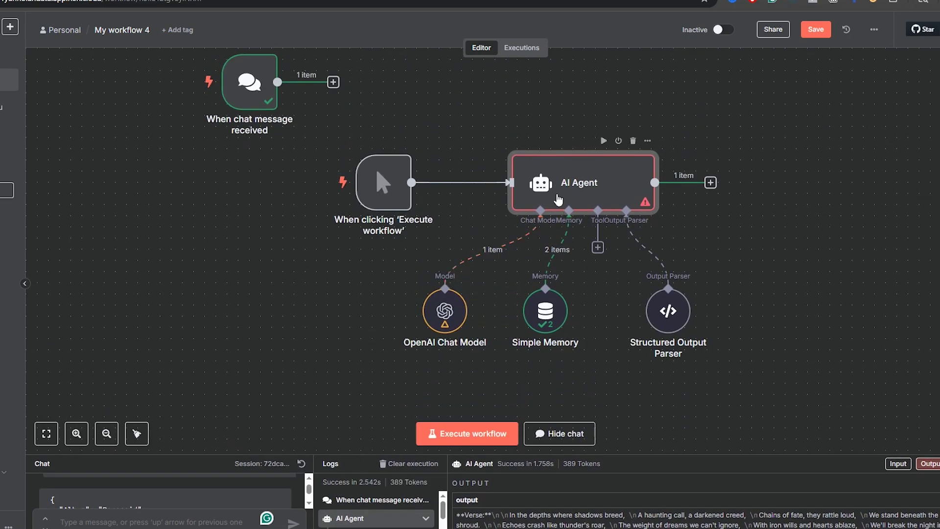
# Step: Paste the copied question into the AI Agent's user prompt, replacing Judas Priest with Trivium in an enlarged prompt field
pyautogui.doubleClick(558, 195)
pyautogui.click(553, 190)
pyautogui.write("What is the most popular Judas Priest album and it's worldwide sales. Give me the exact number of sales as integer")
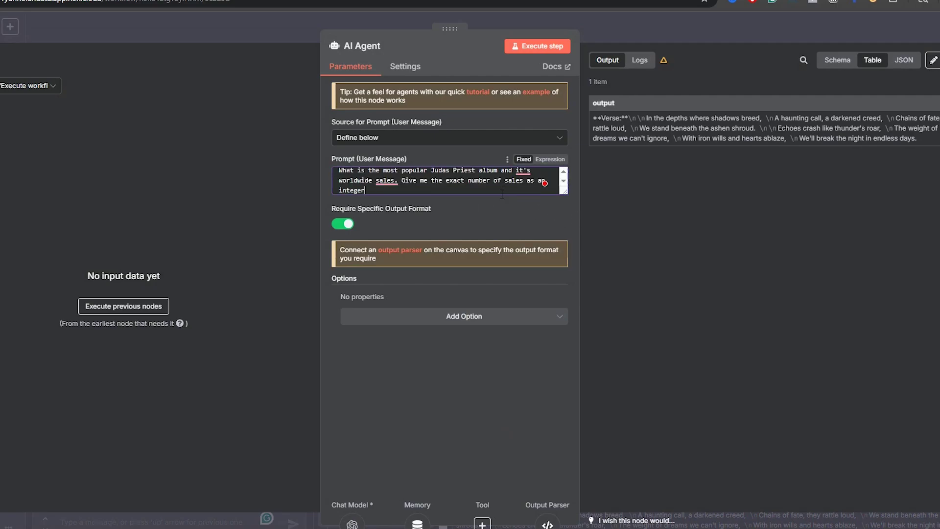
pyautogui.moveTo(566, 191); pyautogui.dragTo(570, 268)
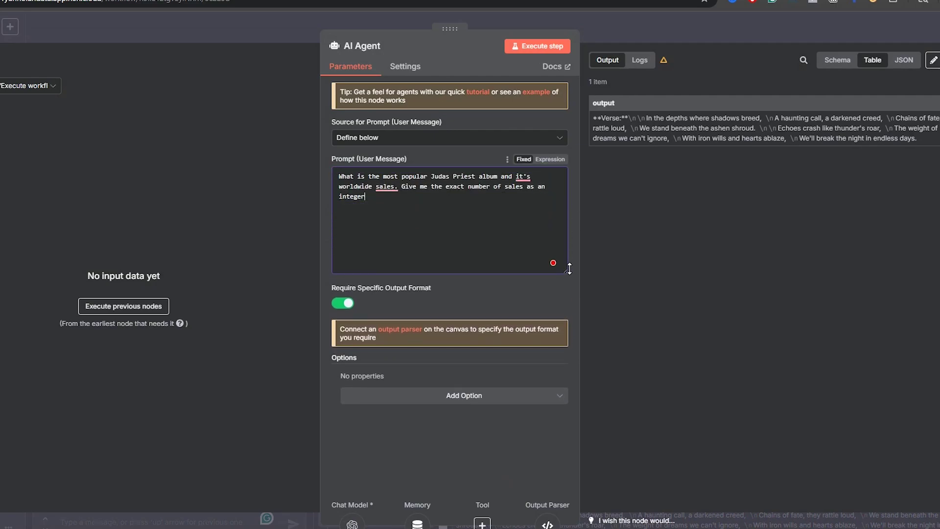
pyautogui.moveTo(431, 176); pyautogui.dragTo(476, 177)
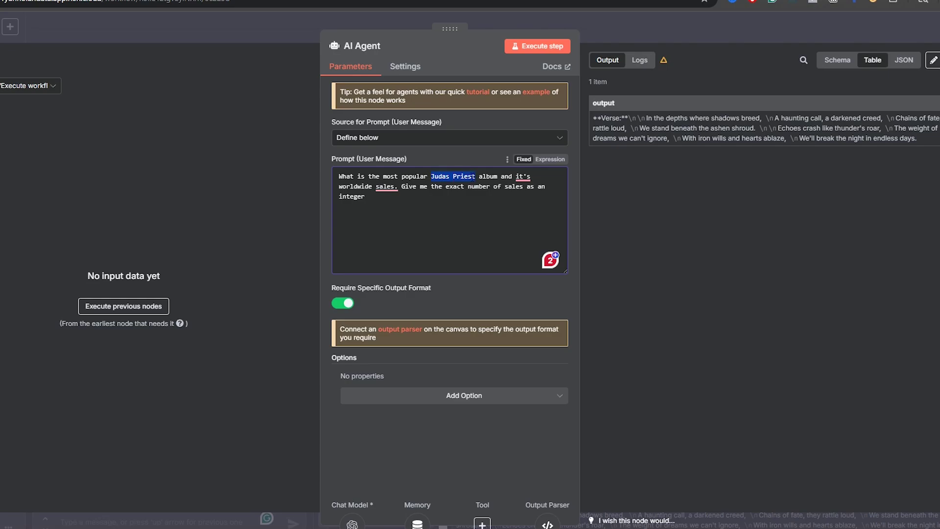
pyautogui.write('Trivium')
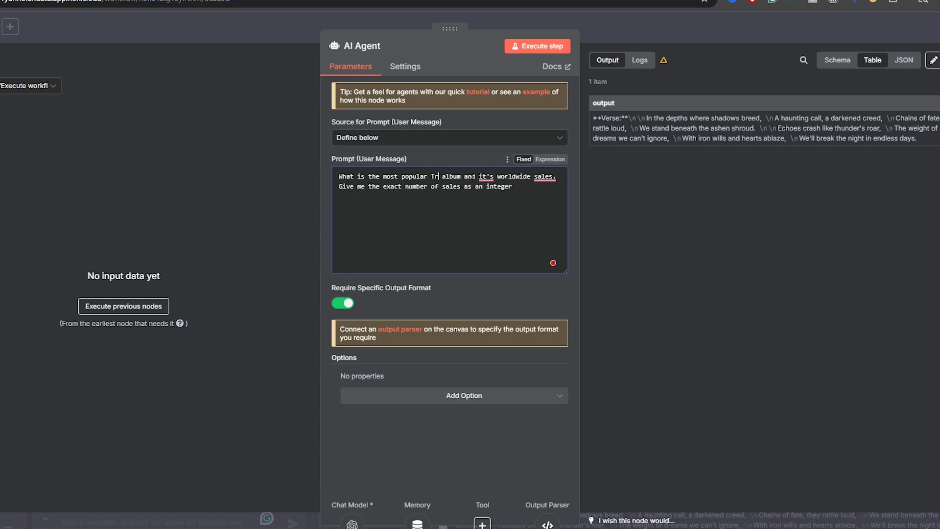
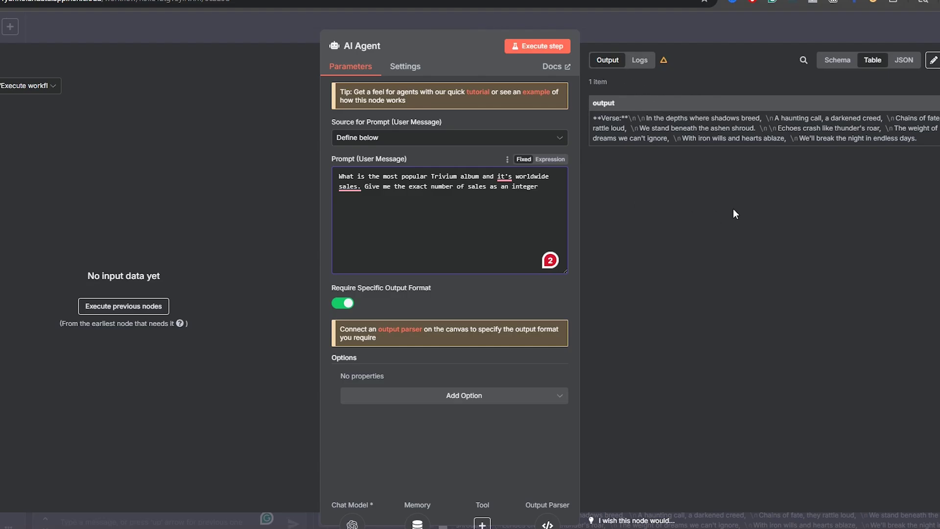
# Step: Return to the canvas, reopen the AI Agent node and execute its step with the Trivium prompt
pyautogui.click(682, 22)
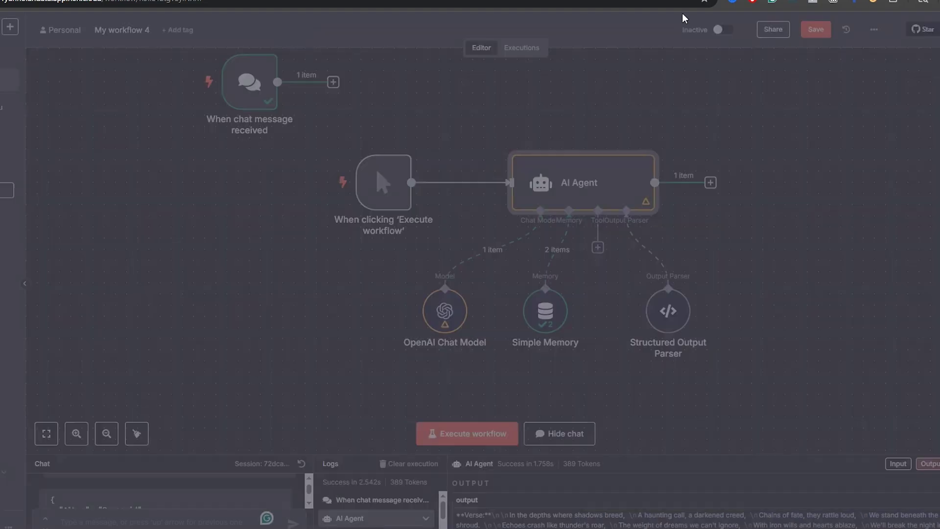
pyautogui.moveTo(162, 455); pyautogui.dragTo(272, 455)
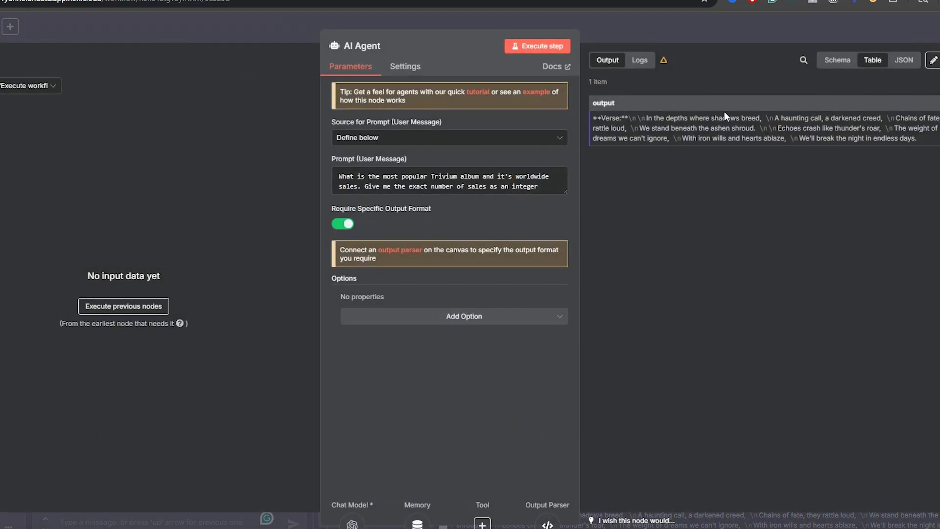
pyautogui.moveTo(922, 137); pyautogui.dragTo(605, 122)
pyautogui.click(639, 129)
pyautogui.click(539, 45)
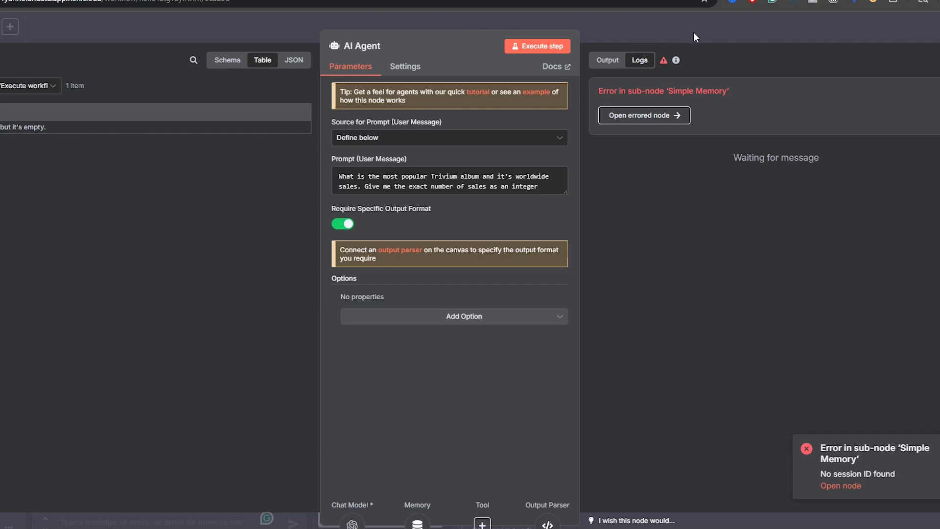
# Step: Disconnect Simple Memory from the AI Agent, moving it lower on the canvas and shifting the manual trigger farther from the agent
pyautogui.click(722, 34)
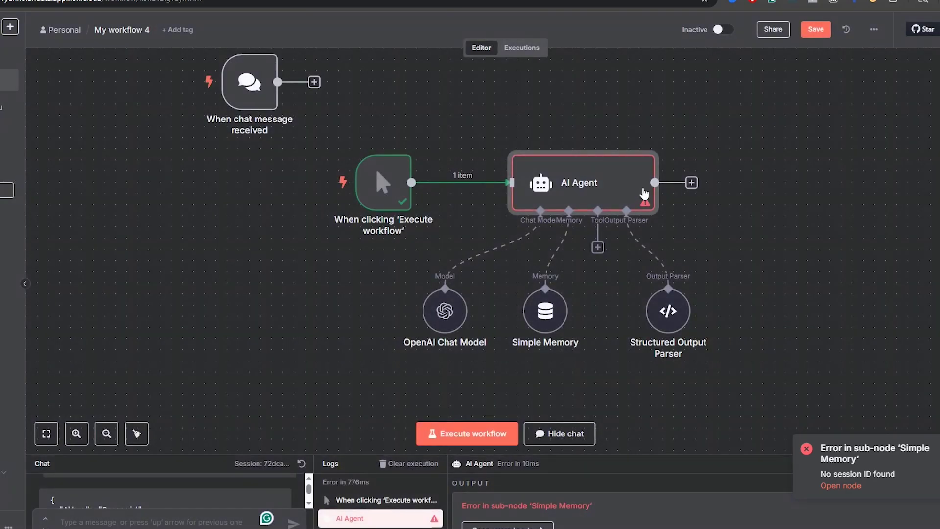
pyautogui.click(557, 250)
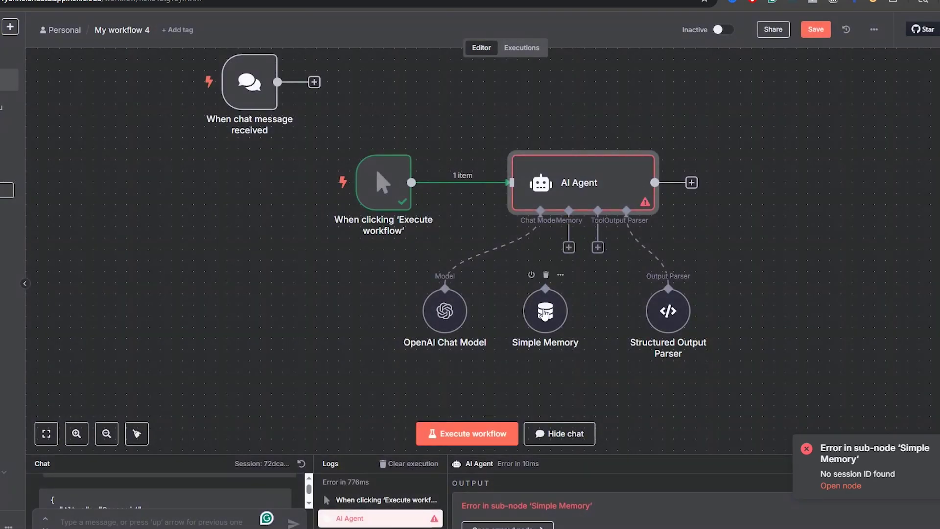
pyautogui.moveTo(545, 314); pyautogui.dragTo(547, 346)
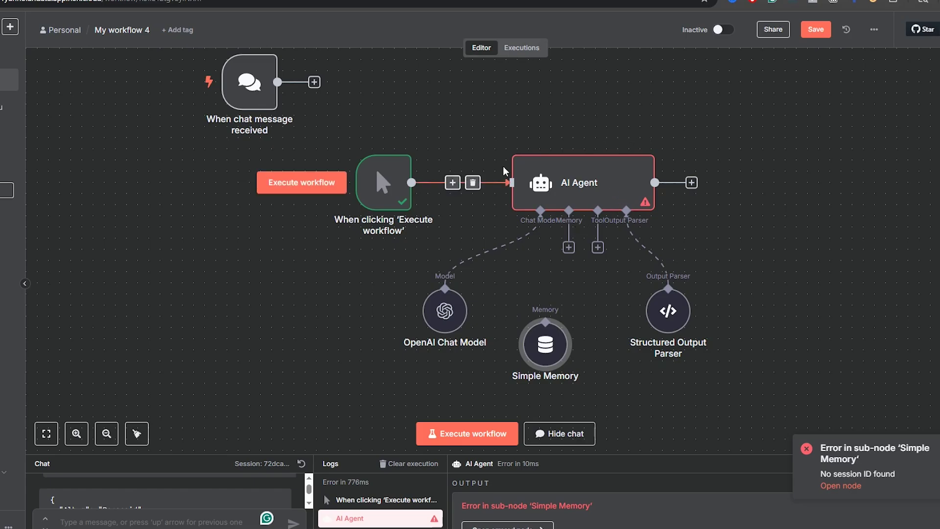
pyautogui.moveTo(383, 211); pyautogui.dragTo(327, 211)
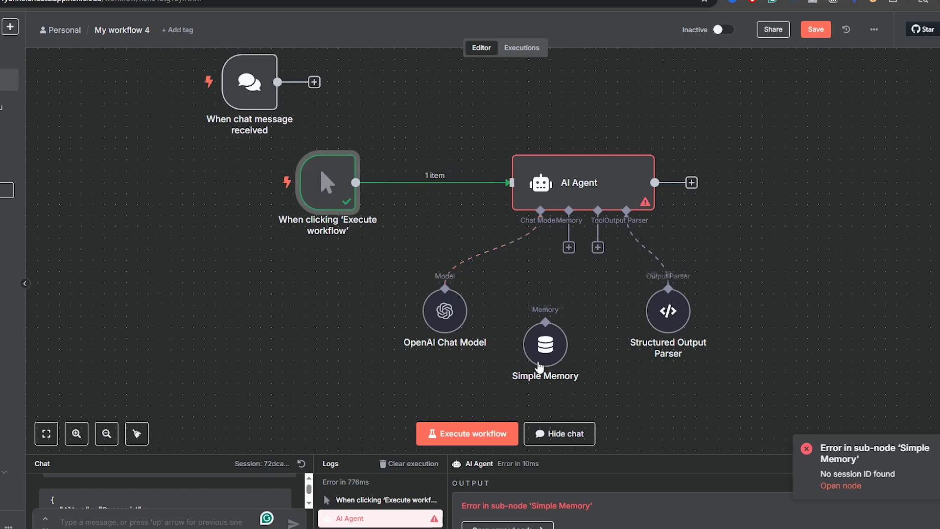
pyautogui.moveTo(545, 333); pyautogui.dragTo(568, 344)
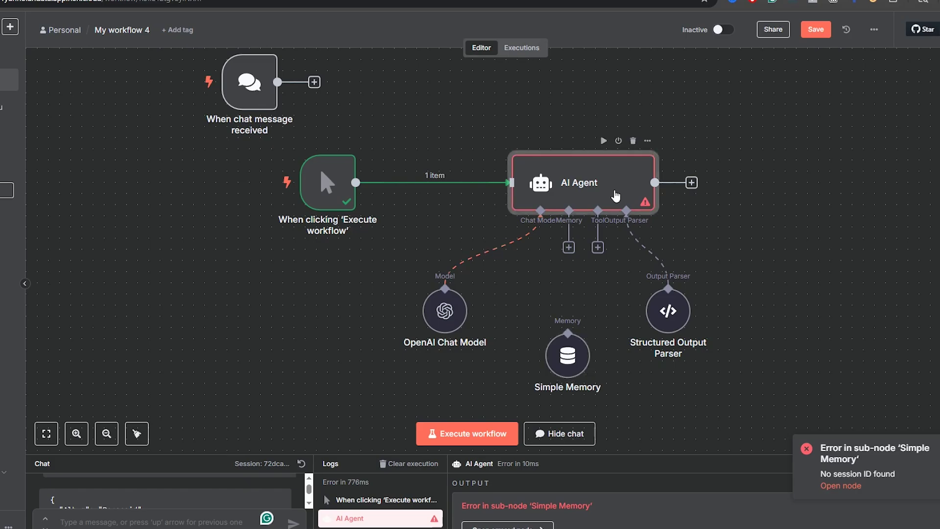
# Step: Execute the AI Agent step without memory and show its output instead of the logs
pyautogui.doubleClick(615, 198)
pyautogui.click(555, 47)
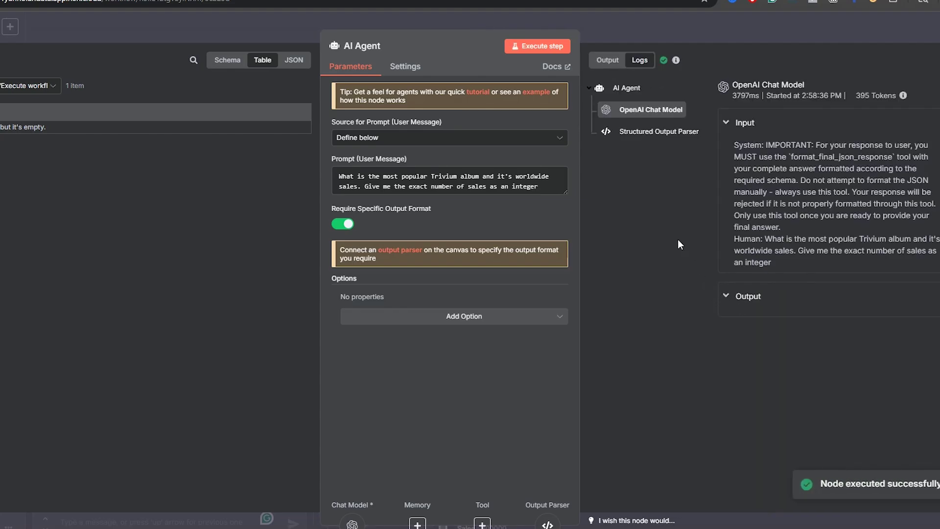
pyautogui.click(608, 60)
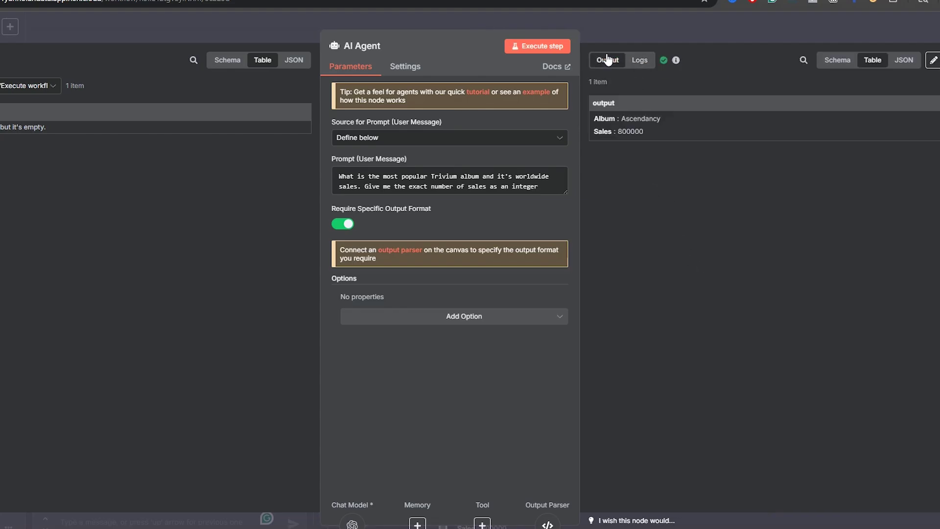
# Step: Examine the album and sales values in the AI Agent's output as Table, JSON and Schema, and return to the canvas
pyautogui.moveTo(644, 132); pyautogui.dragTo(593, 132)
pyautogui.click(629, 131)
pyautogui.moveTo(645, 132); pyautogui.dragTo(629, 132)
pyautogui.click(905, 61)
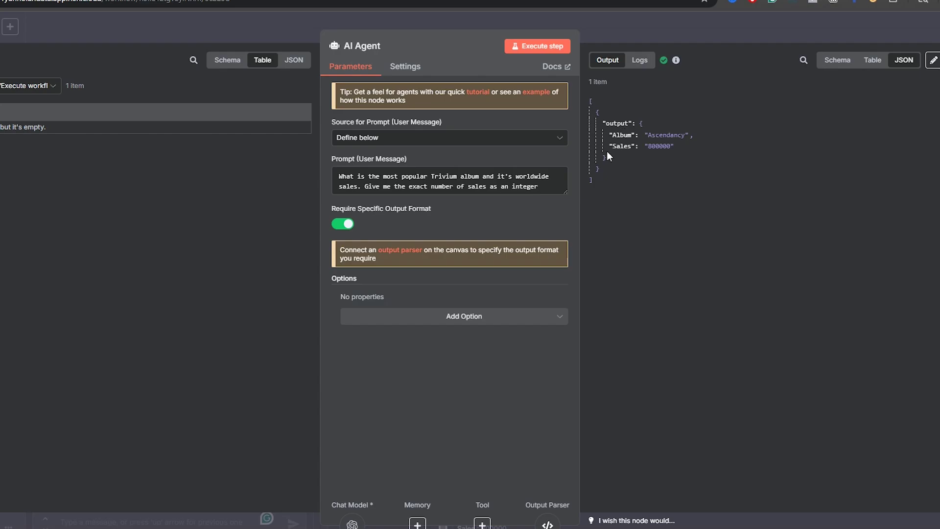
pyautogui.click(872, 61)
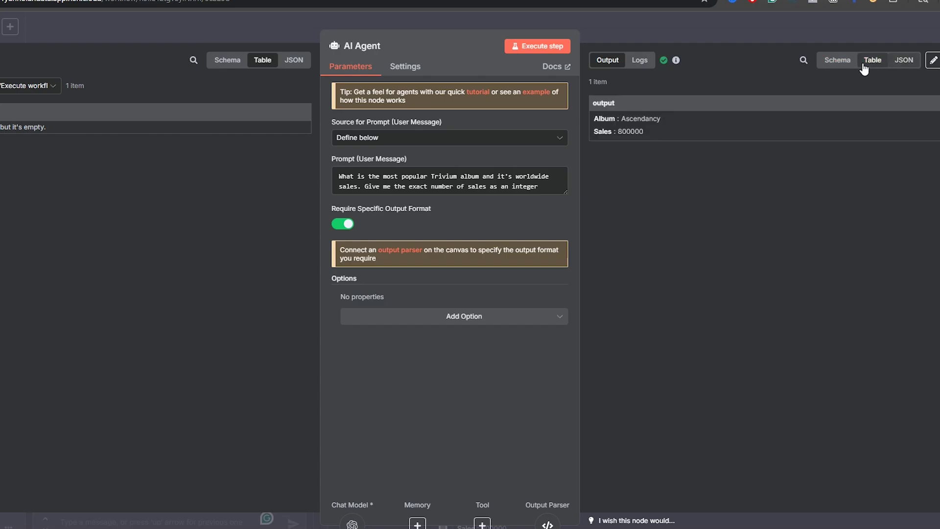
pyautogui.click(832, 60)
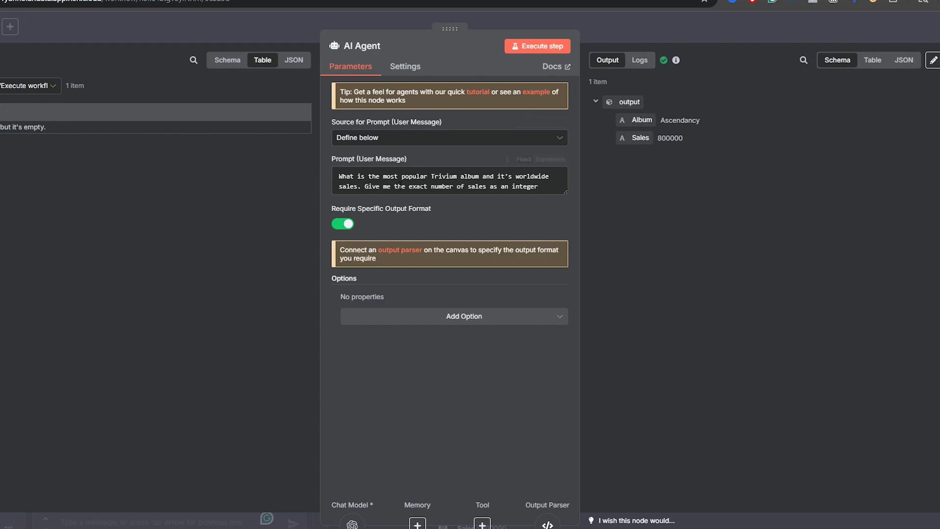
pyautogui.click(636, 25)
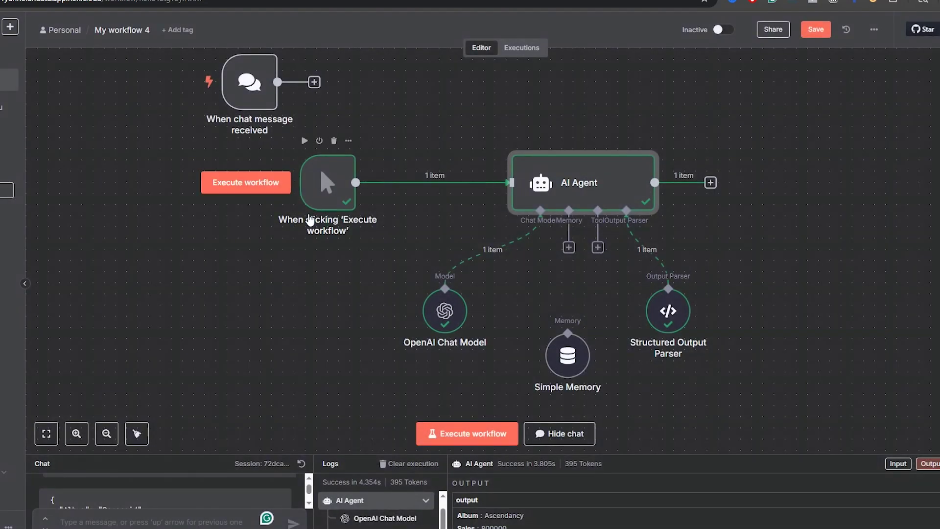
# Step: Replace the manual trigger's output with JSON containing Album "Master of Puppets" and Sales "10000000"
pyautogui.doubleClick(318, 203)
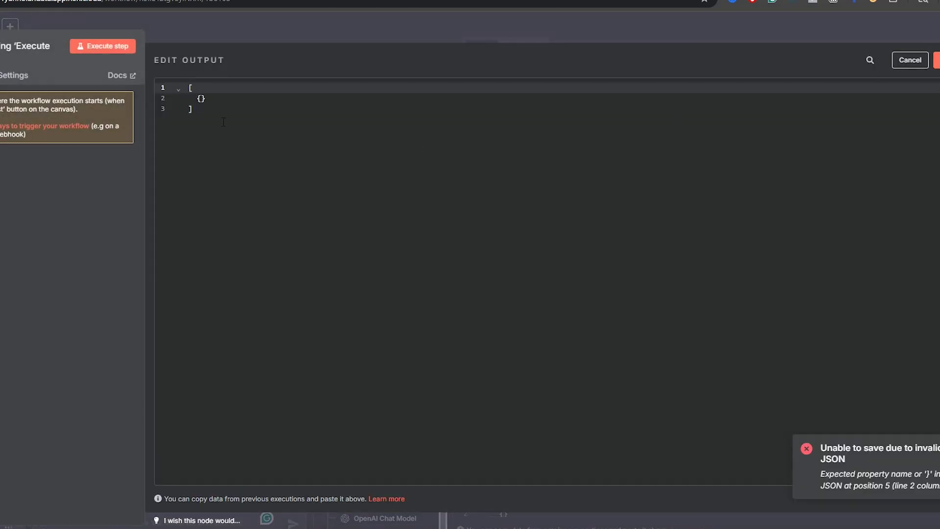
pyautogui.moveTo(224, 122); pyautogui.dragTo(189, 84)
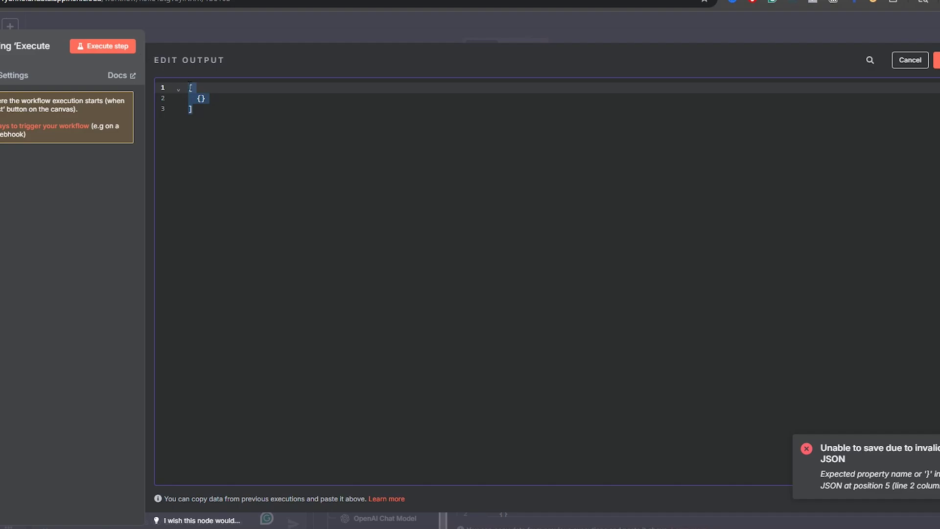
pyautogui.write('{     "Album": "Master of Puppets",     "Sales": "10000000" }')
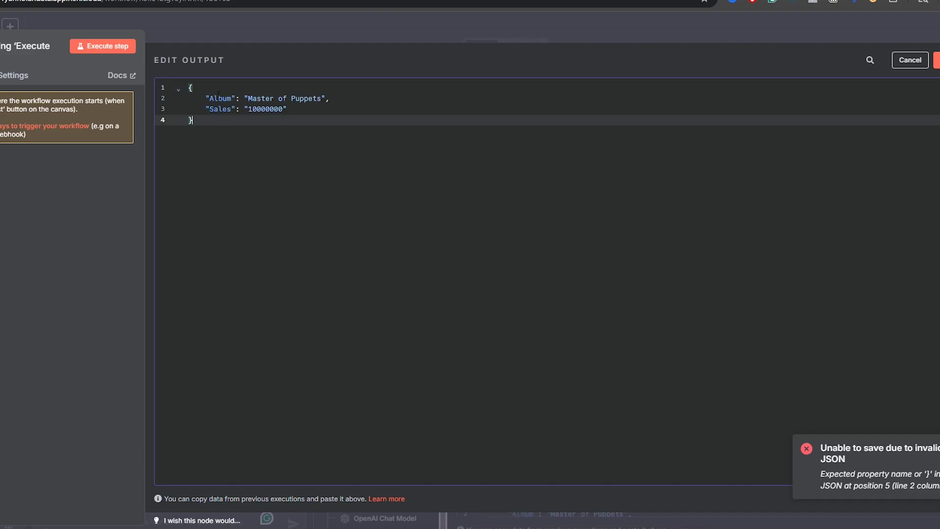
# Step: Rename the Album key to Band in the trigger's output JSON and delete the Sales line with the preceding comma
pyautogui.doubleClick(218, 98)
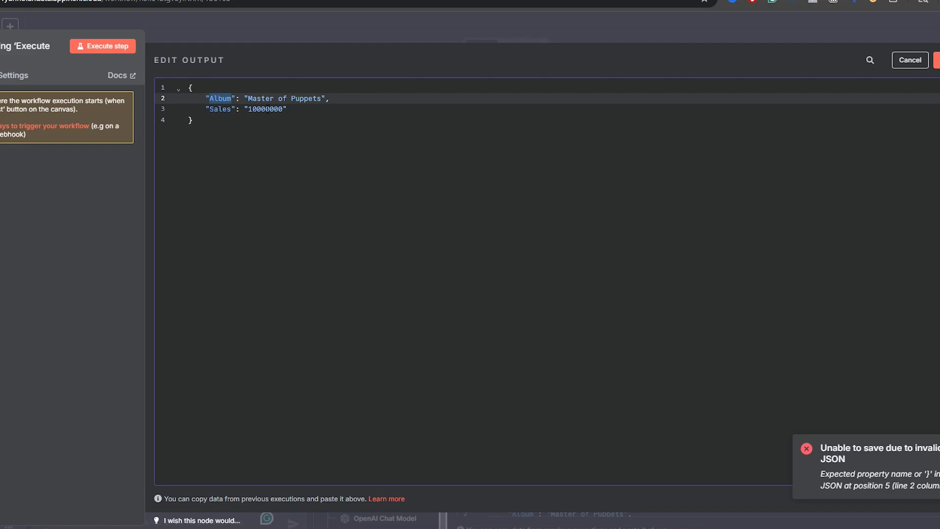
pyautogui.click(269, 134)
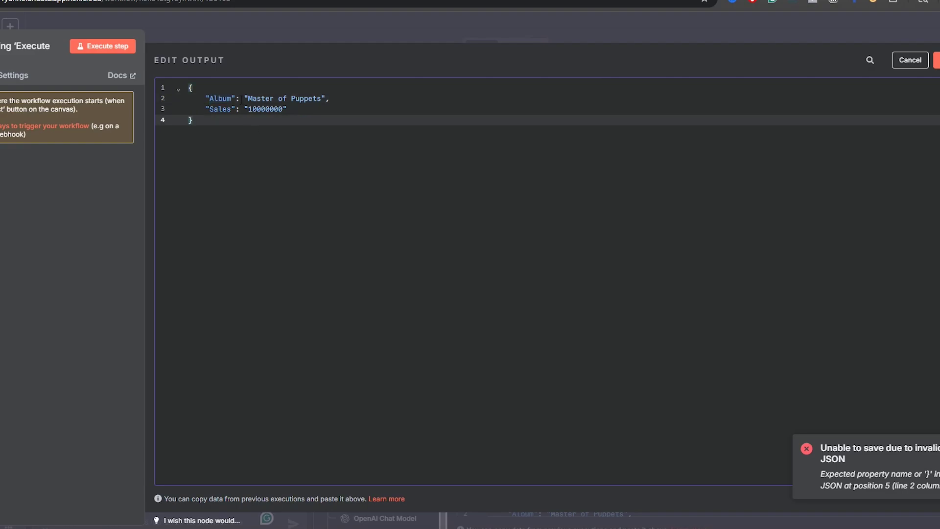
pyautogui.doubleClick(219, 98)
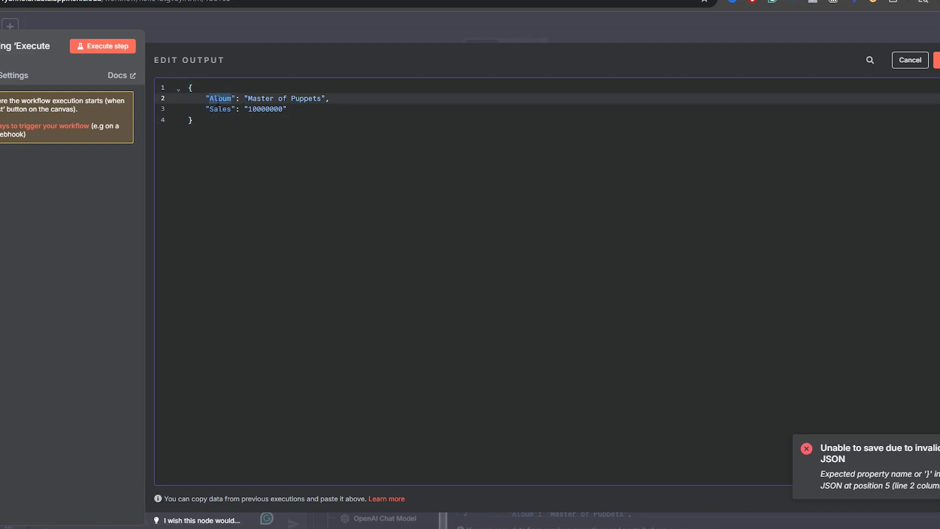
pyautogui.write('Band')
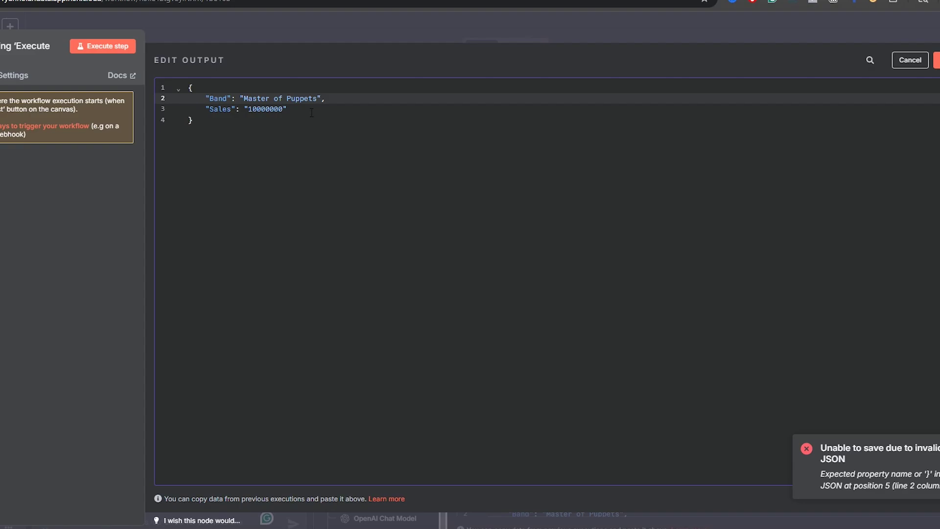
pyautogui.moveTo(312, 113); pyautogui.dragTo(166, 108)
pyautogui.press('BackSpace')
pyautogui.press('BackSpace')
# Step: Set the Band value to Slayer, save the edited trigger output and return to the canvas
pyautogui.moveTo(244, 99); pyautogui.dragTo(315, 100)
pyautogui.write('Slayer')
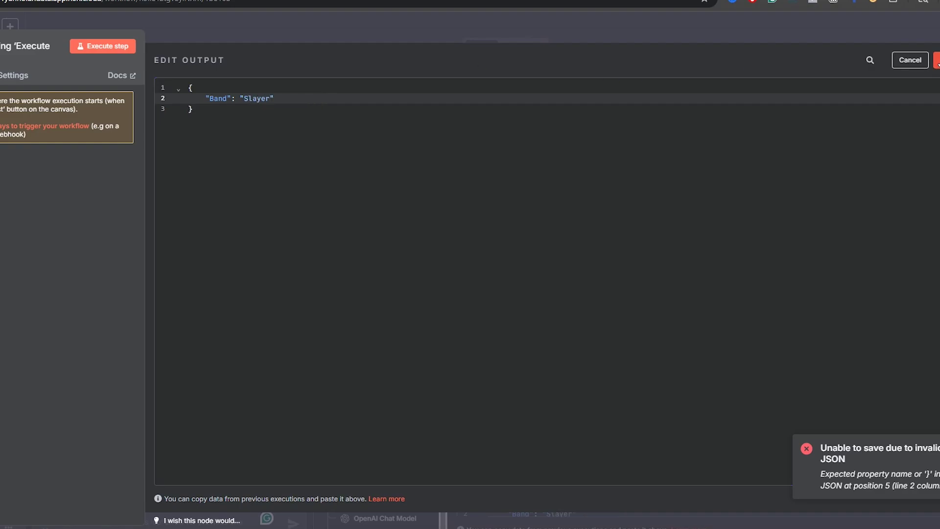
pyautogui.click(936, 60)
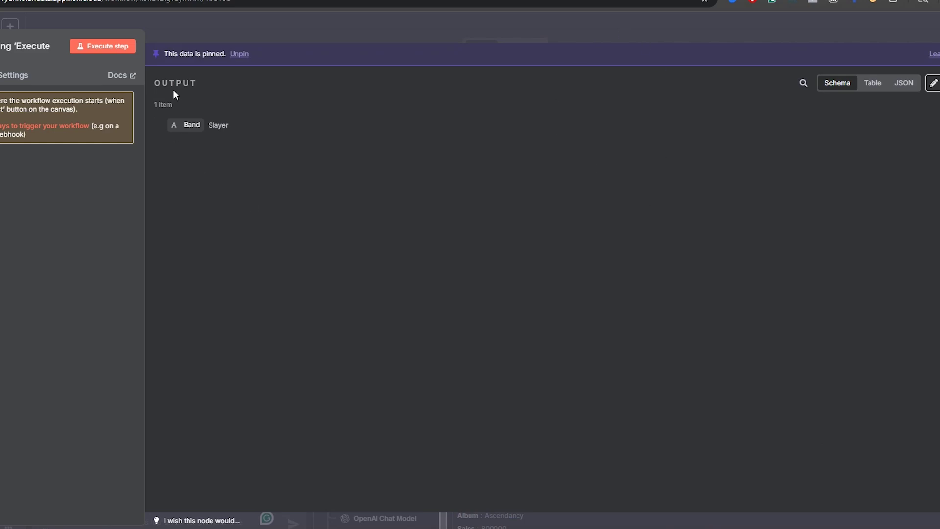
pyautogui.click(307, 17)
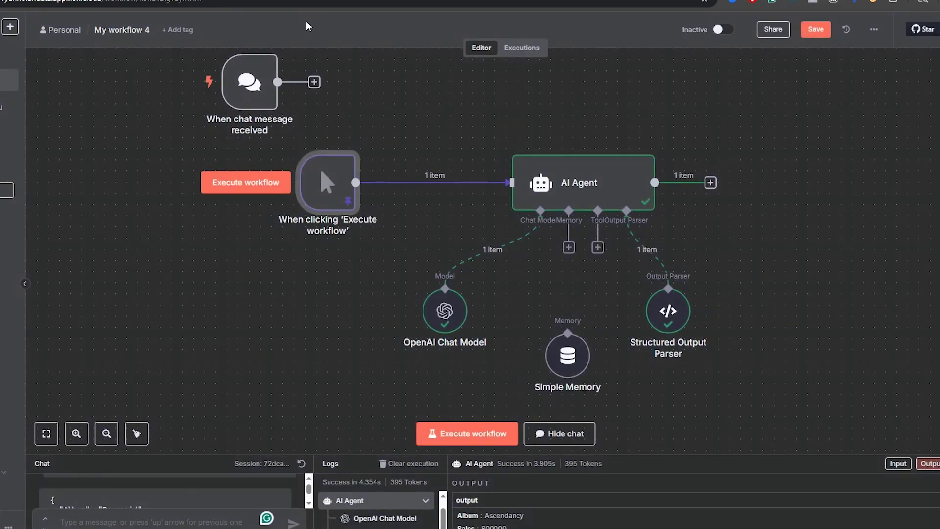
# Step: Remove Trivium from the AI Agent's prompt and insert the trigger's Band field from the input schema as an expression
pyautogui.doubleClick(623, 181)
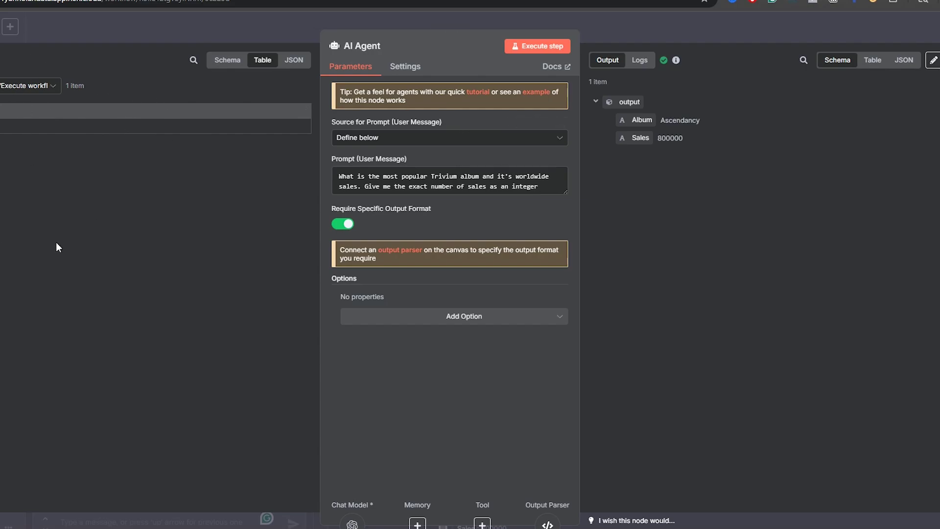
pyautogui.click(297, 62)
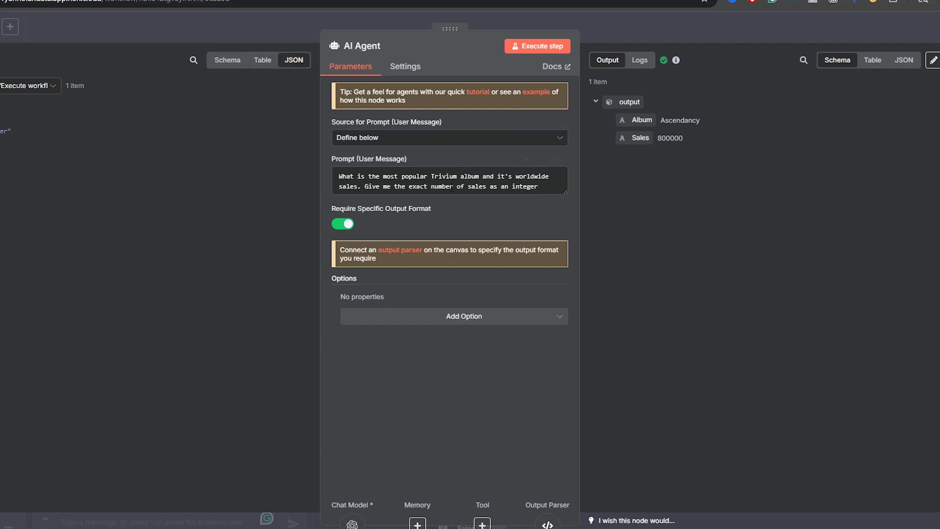
pyautogui.click(228, 65)
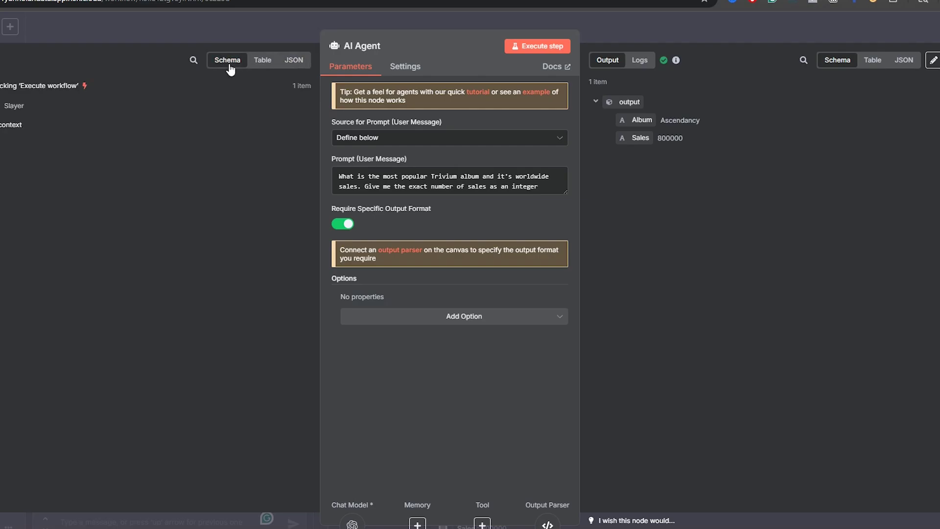
pyautogui.doubleClick(447, 176)
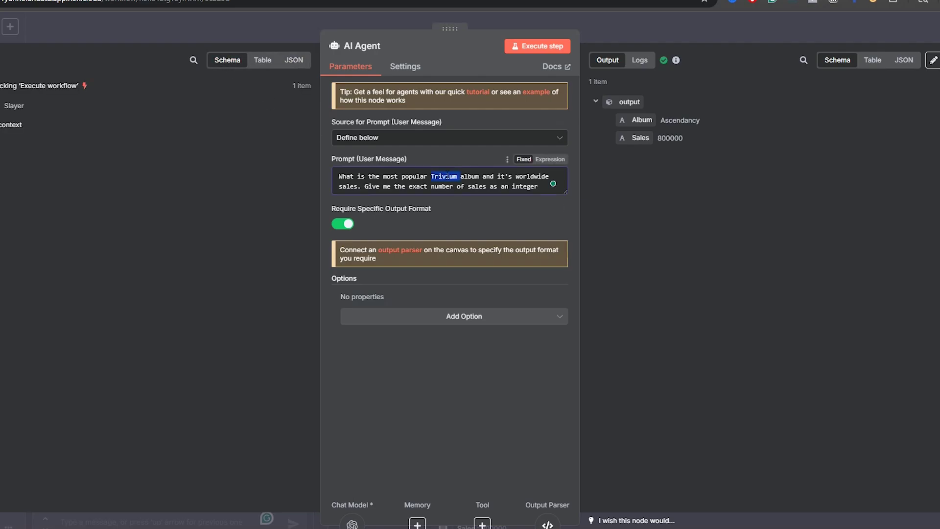
pyautogui.press('BackSpace')
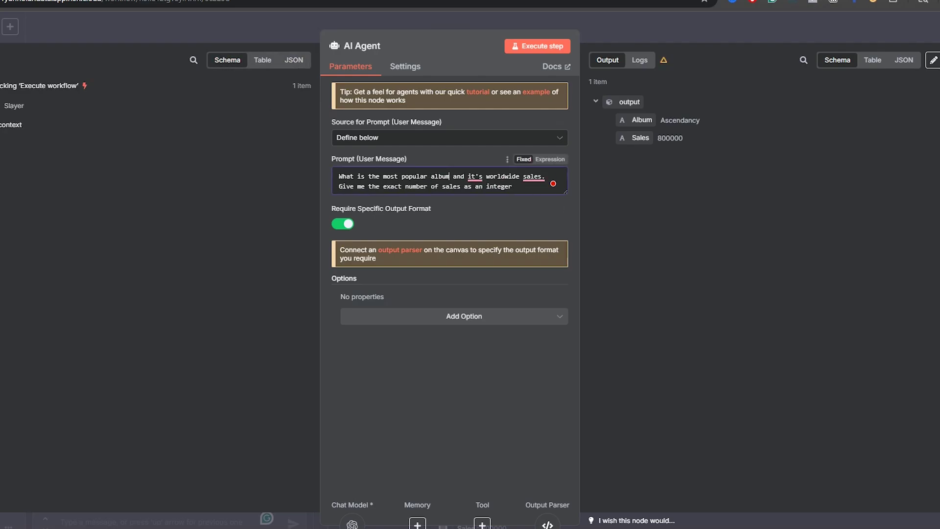
pyautogui.moveTo(464, 180); pyautogui.dragTo(388, 181)
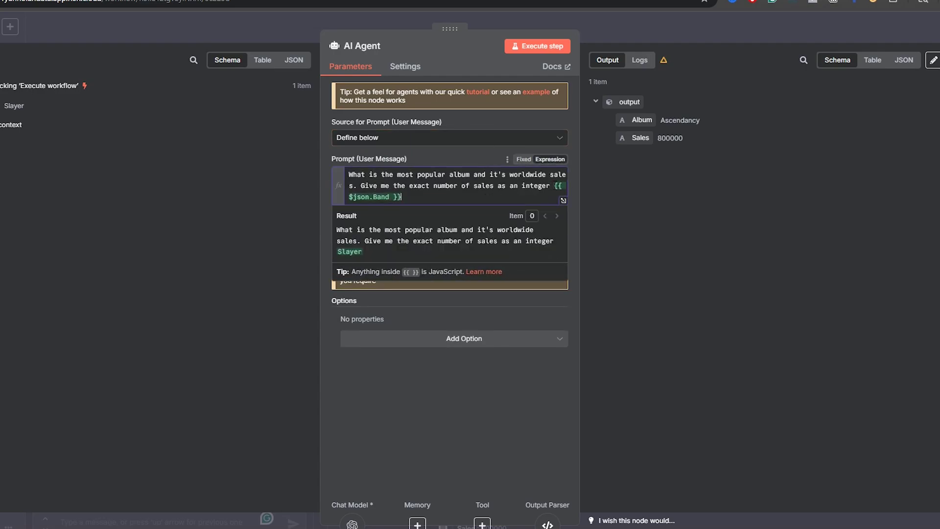
# Step: Move the {{ $json.Band }} expression between "popular" and "album" in the prompt and return to the canvas
pyautogui.moveTo(555, 186); pyautogui.dragTo(555, 199)
pyautogui.hotkey('ctrl', 'c')
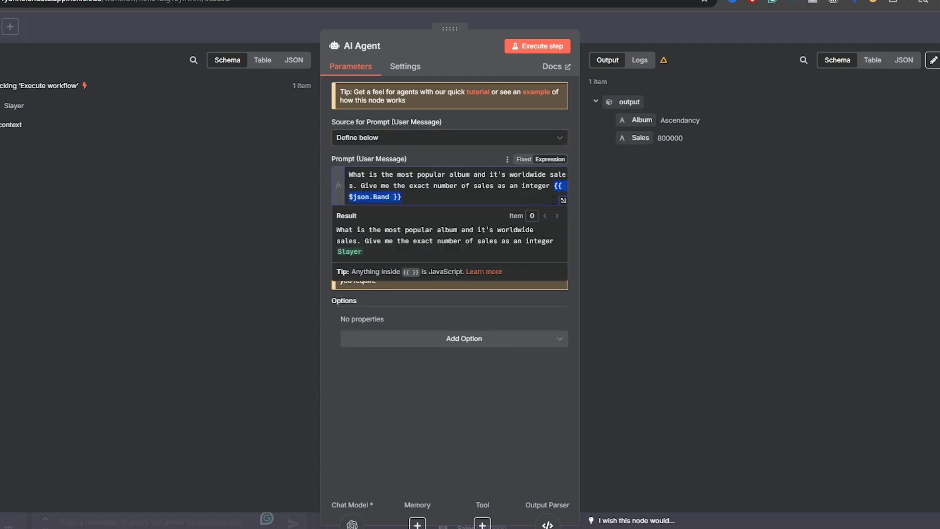
pyautogui.press('BackSpace')
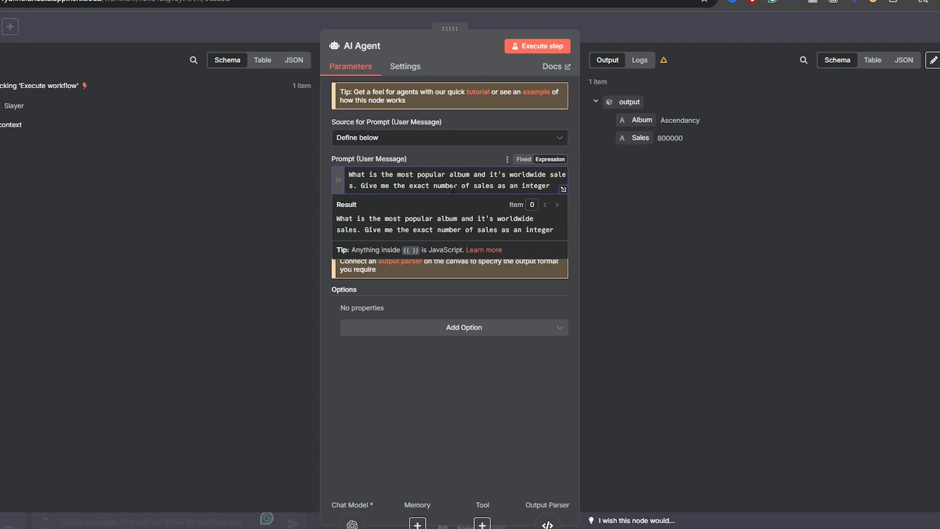
pyautogui.hotkey('ctrl', 'v')
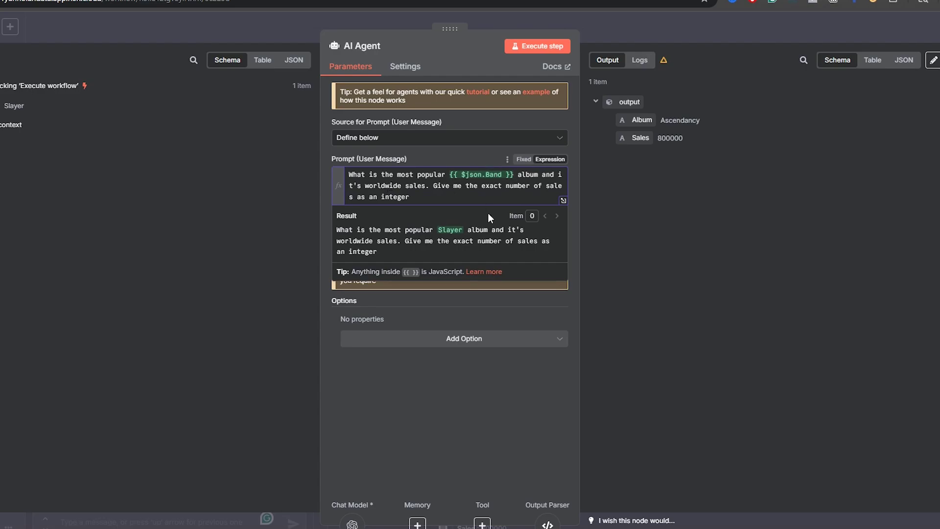
pyautogui.click(530, 186)
pyautogui.click(677, 26)
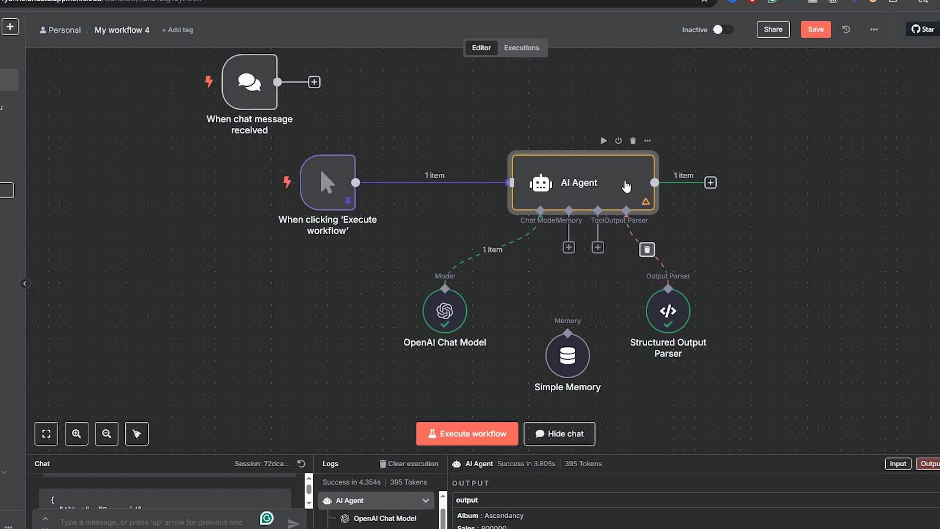
# Step: Execute the AI Agent step with the dynamic Band prompt, check its Album and Sales output, and return to the canvas
pyautogui.doubleClick(627, 187)
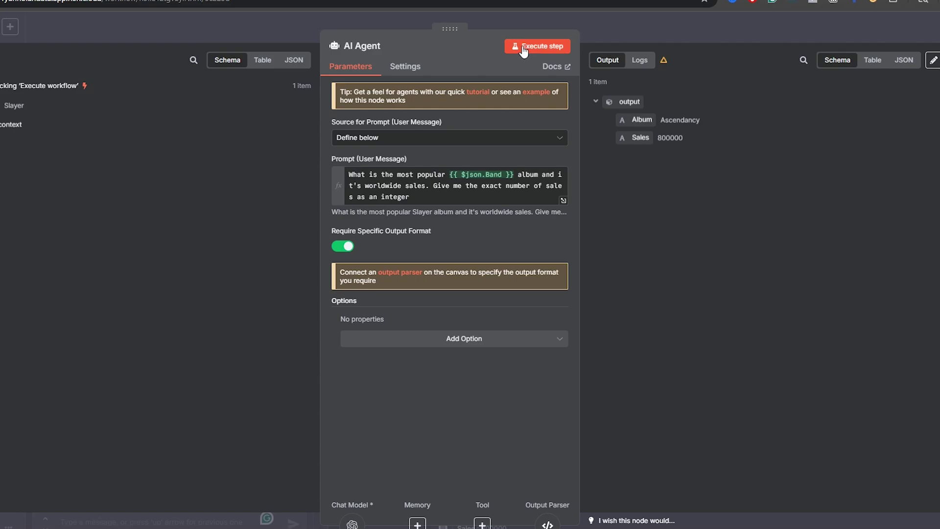
pyautogui.click(530, 46)
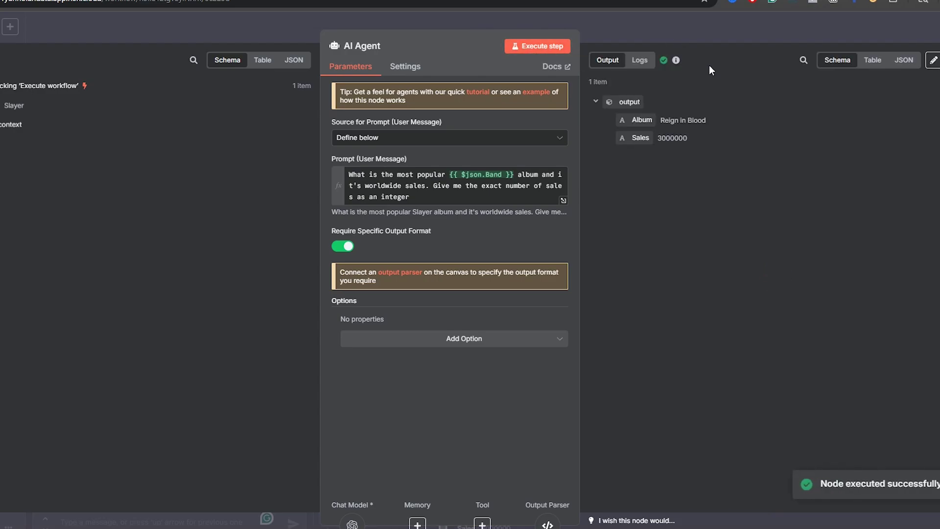
pyautogui.moveTo(689, 142); pyautogui.dragTo(659, 142)
pyautogui.click(768, 33)
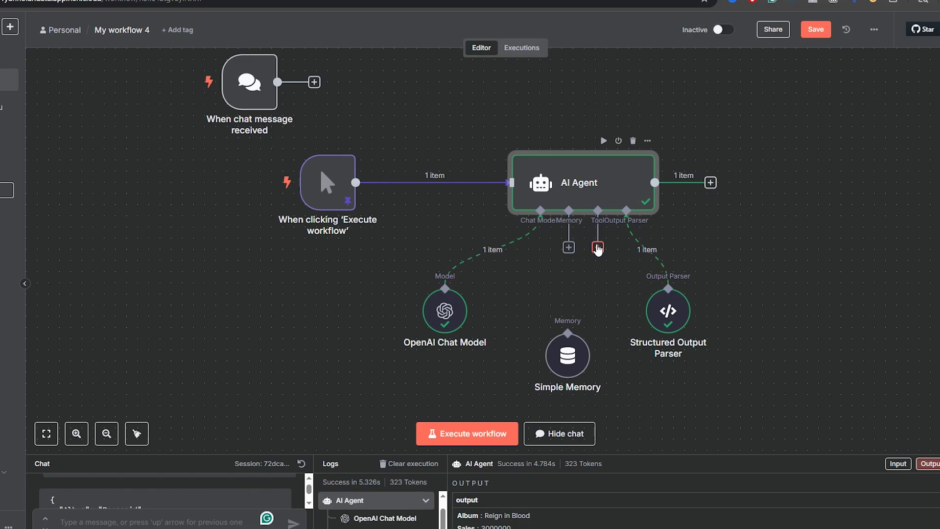
# Step: Browse the tools available to the AI Agent, from the recommended ones to the app integrations, without adding any
pyautogui.click(597, 248)
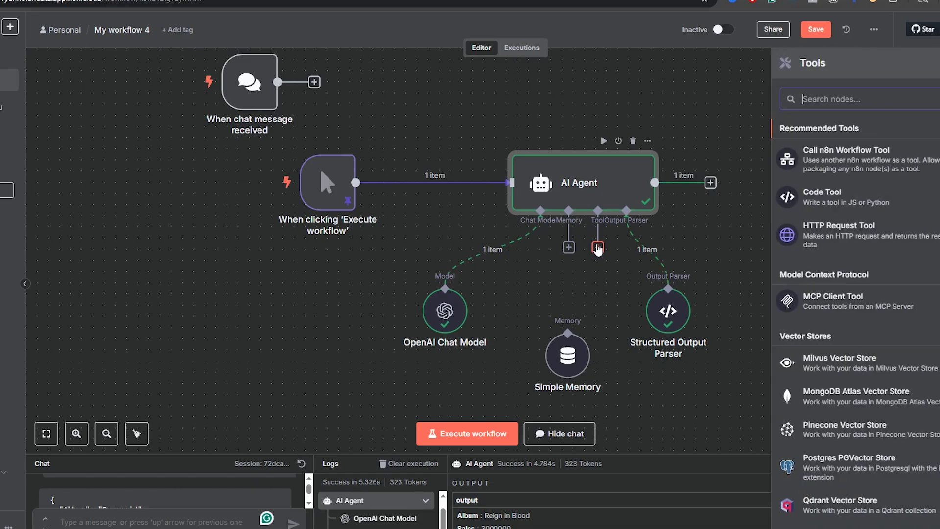
pyautogui.scroll(-4, 861, 292)
pyautogui.scroll(-15, 861, 292)
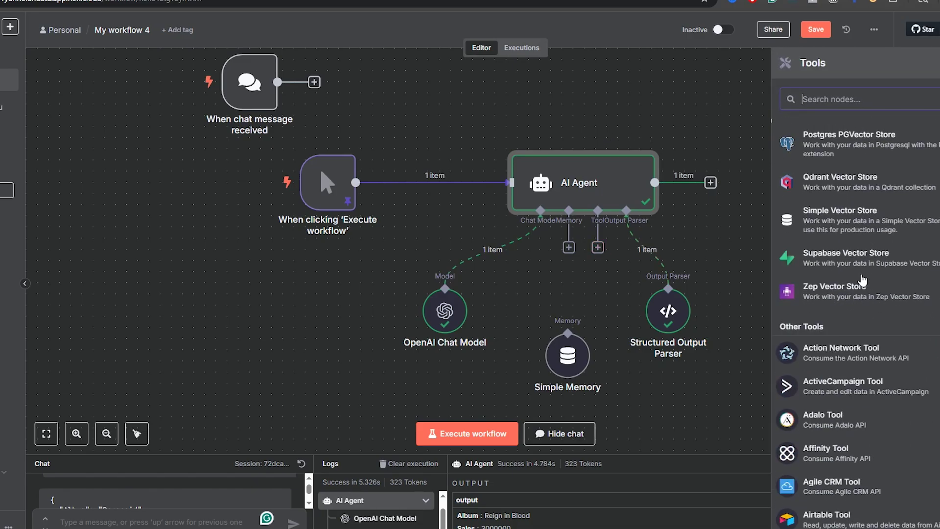
pyautogui.scroll(-15, 863, 280)
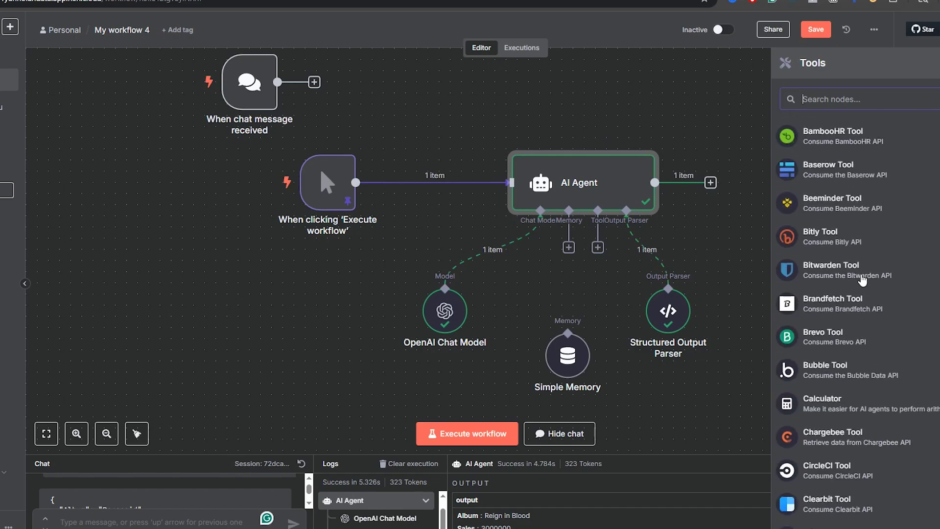
pyautogui.scroll(-15, 863, 280)
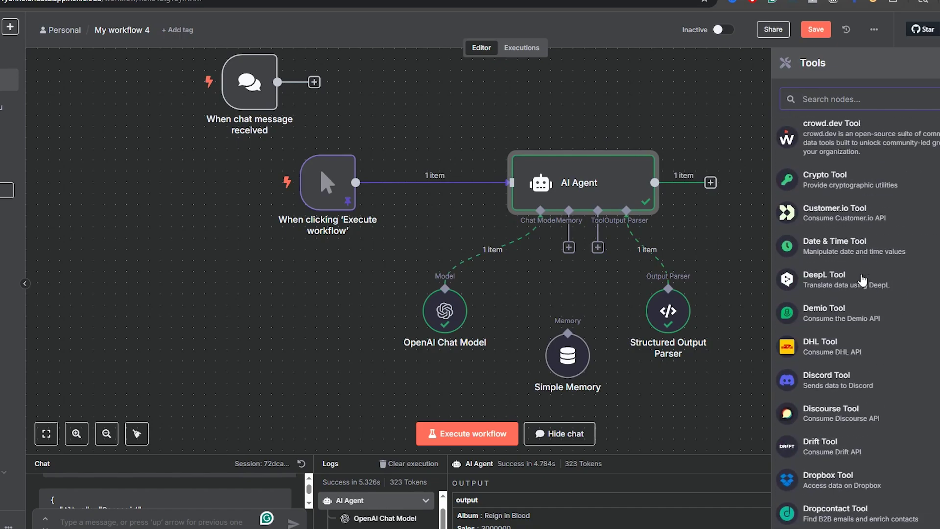
pyautogui.scroll(5, 863, 280)
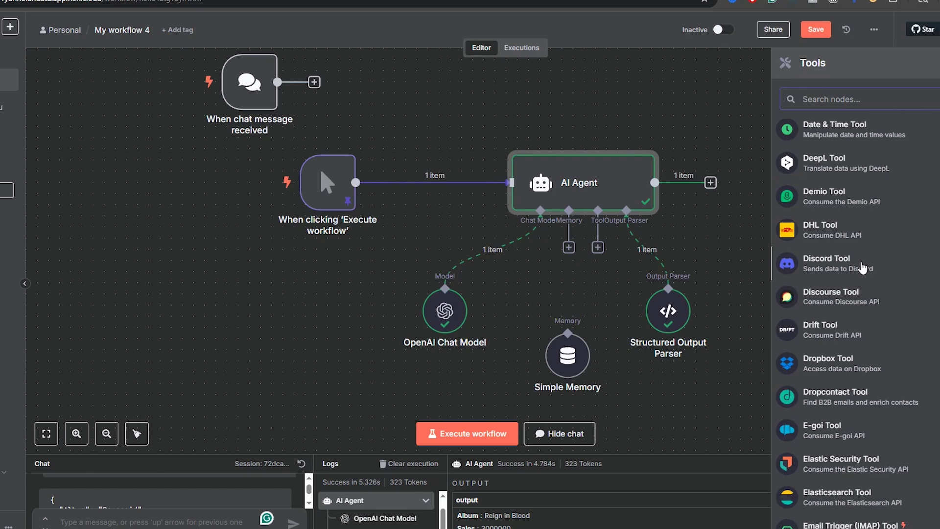
pyautogui.scroll(-8, 863, 268)
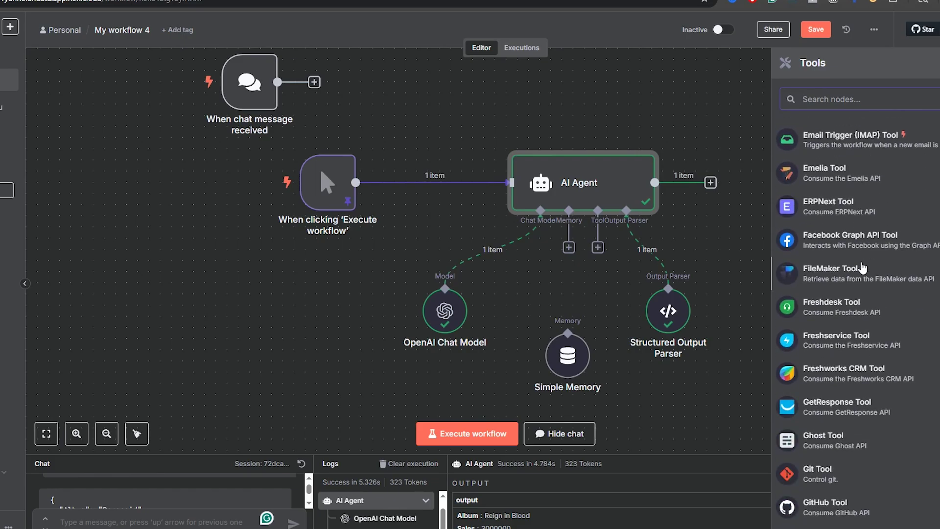
pyautogui.scroll(-5, 863, 268)
pyautogui.click(660, 98)
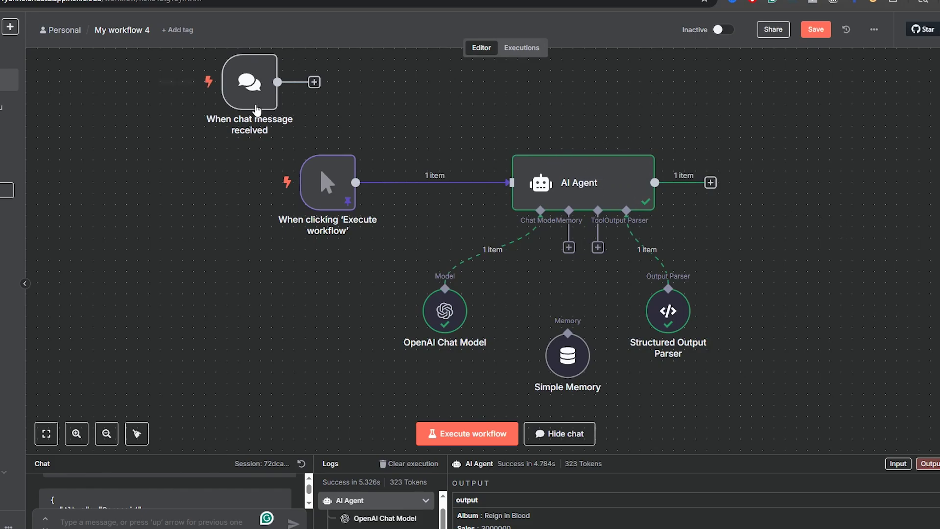
# Step: Move the chat message trigger node so that it sits just above the manual trigger
pyautogui.moveTo(264, 129); pyautogui.dragTo(442, 152)
pyautogui.moveTo(439, 108); pyautogui.dragTo(361, 89)
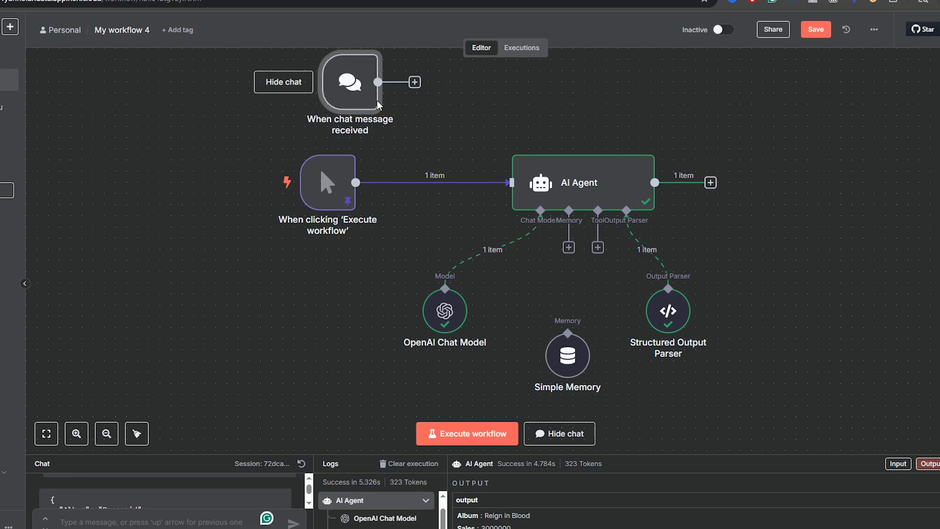
pyautogui.moveTo(320, 210)
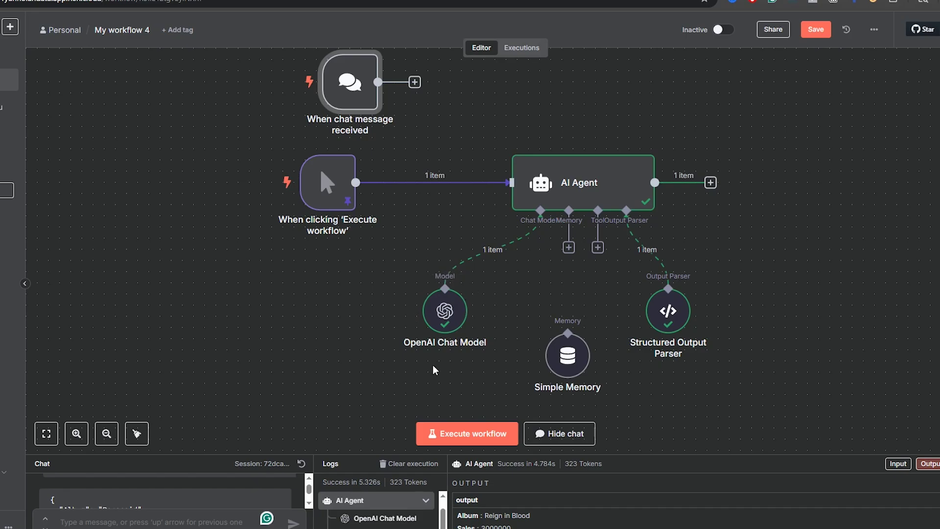
# Step: Review the OpenAI Chat Model's credential and model settings, then return to the canvas
pyautogui.click(466, 312)
pyautogui.doubleClick(465, 311)
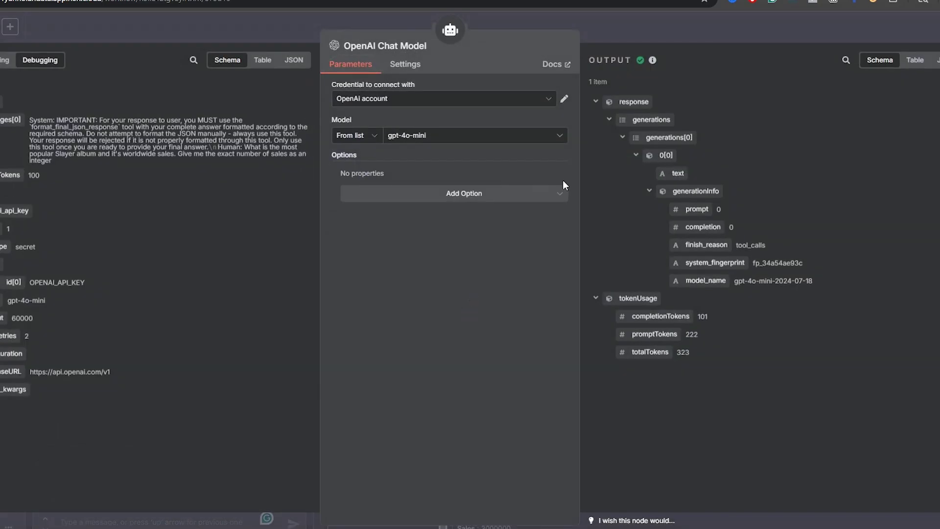
pyautogui.click(649, 23)
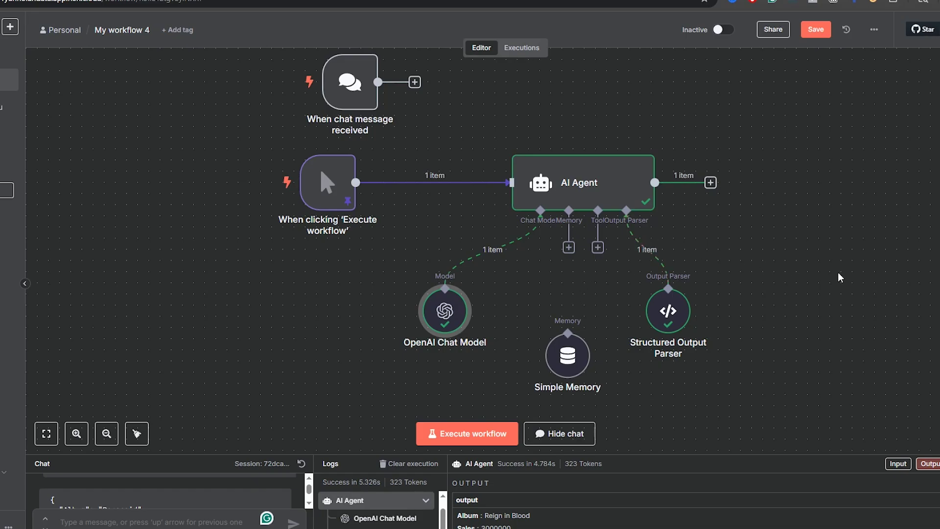
# Step: Reposition the Simple Memory node between the OpenAI Chat Model and the Structured Output Parser
pyautogui.moveTo(838, 273); pyautogui.dragTo(871, 257)
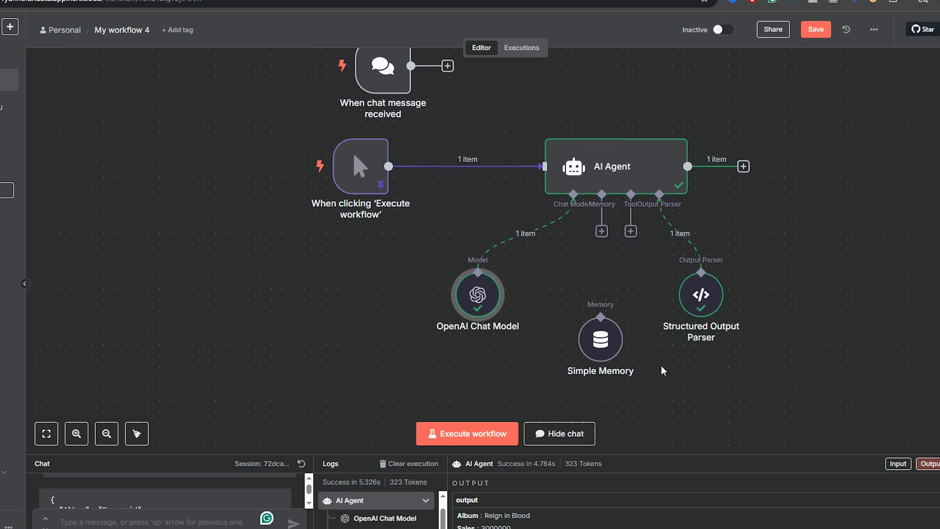
pyautogui.moveTo(612, 339); pyautogui.dragTo(590, 283)
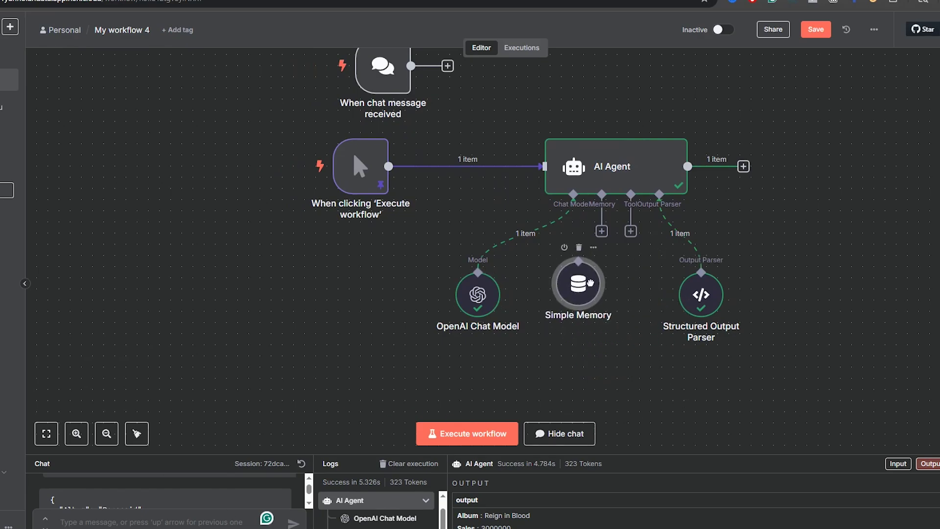
# Step: Examine which extra options can be added to the OpenAI Chat Model and return to the canvas without adding any
pyautogui.doubleClick(485, 294)
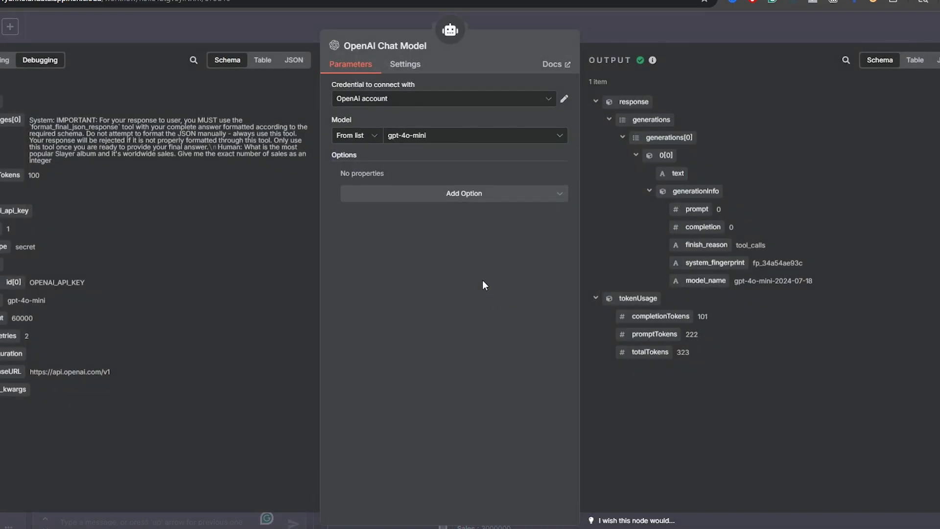
pyautogui.click(434, 196)
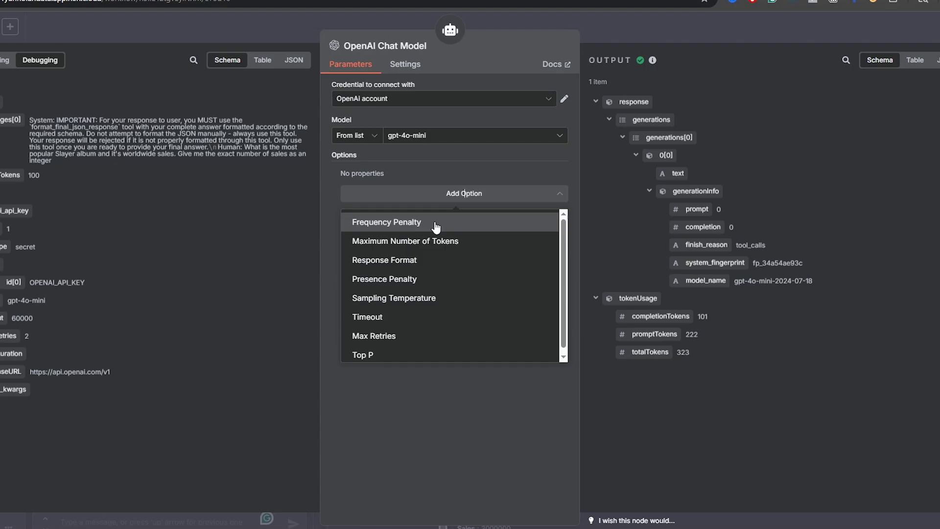
pyautogui.click(644, 24)
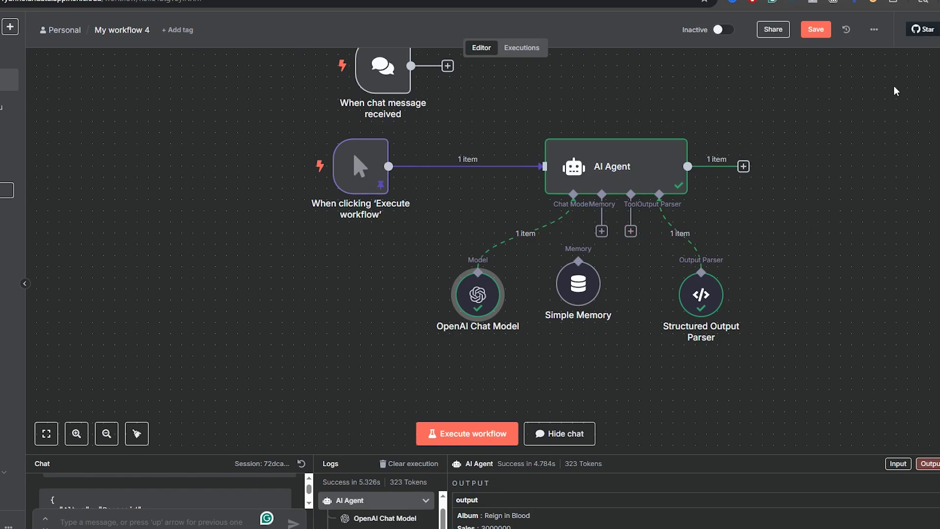
pyautogui.moveTo(883, 105); pyautogui.dragTo(812, 168)
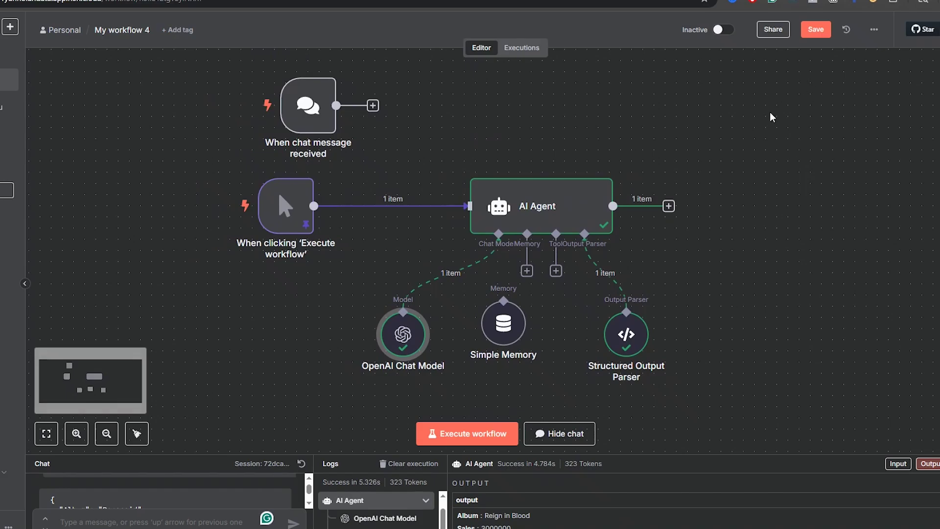